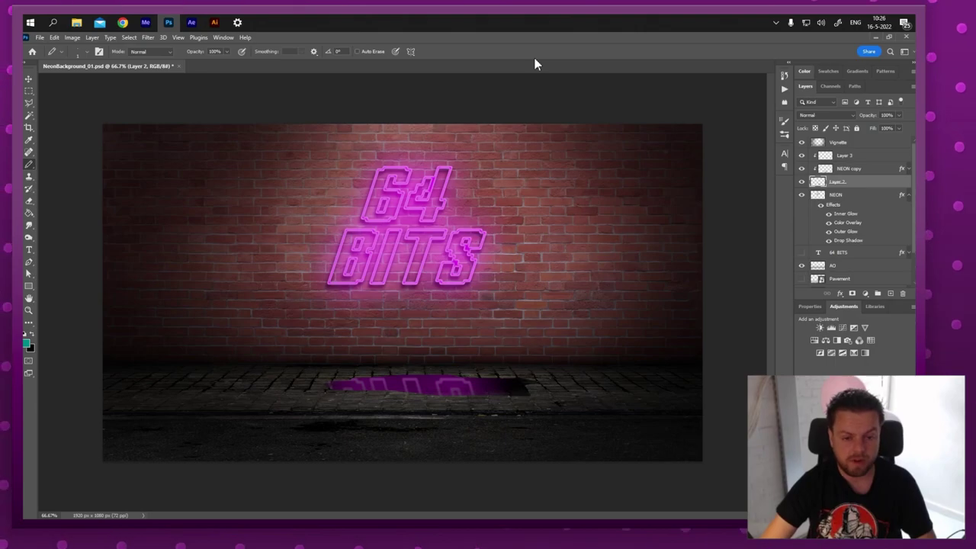
# Create a new 1920 x 1080 px RGB document at 72 pixels/inch
pyautogui.hotkey('ctrl', 'n')
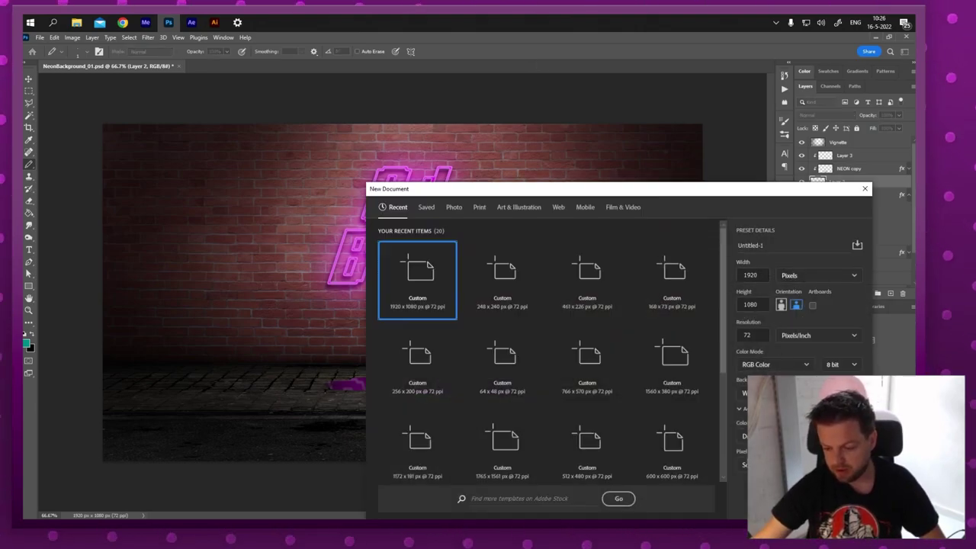
pyautogui.press('Return')
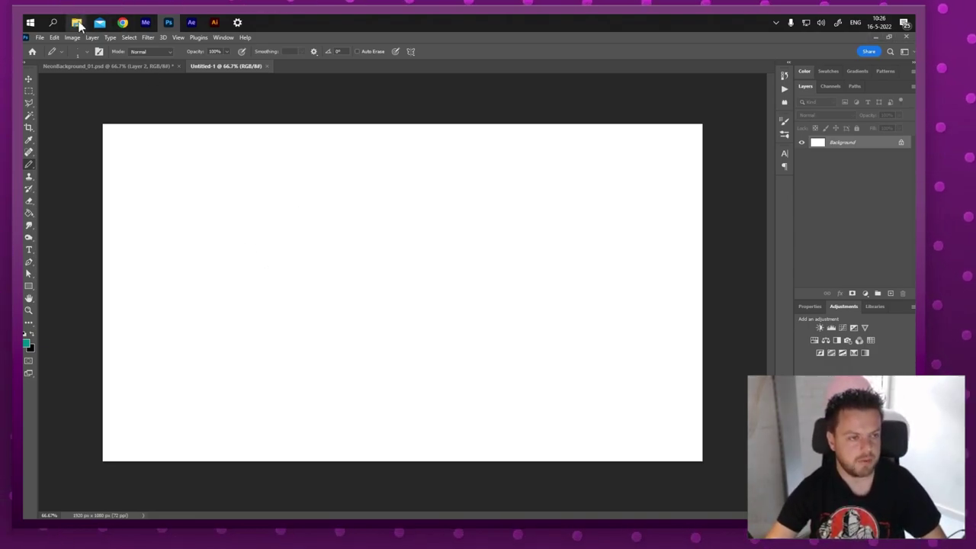
# Look through the texture photos, including Road.jpg, and close the image viewer
pyautogui.moveTo(77, 23)
pyautogui.click(145, 73)
pyautogui.press('Right')
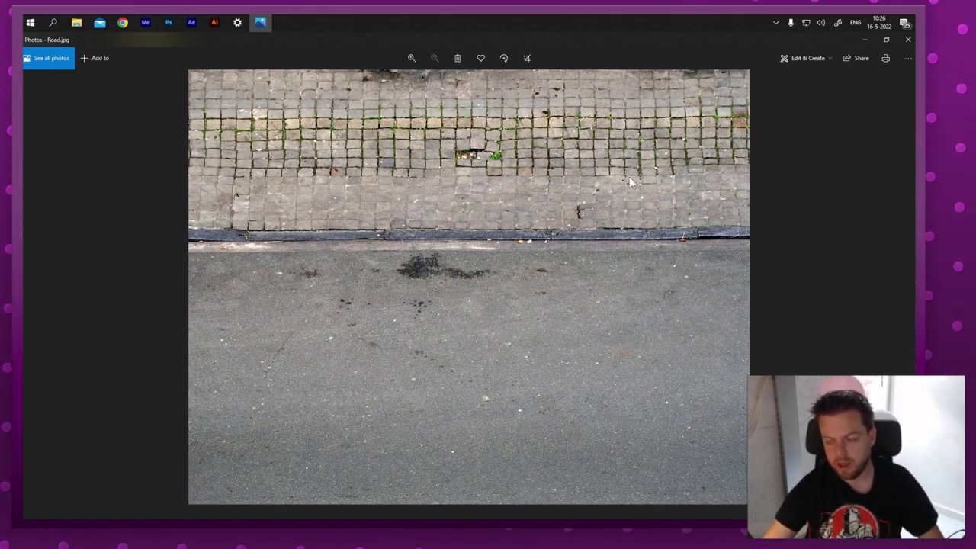
pyautogui.click(907, 38)
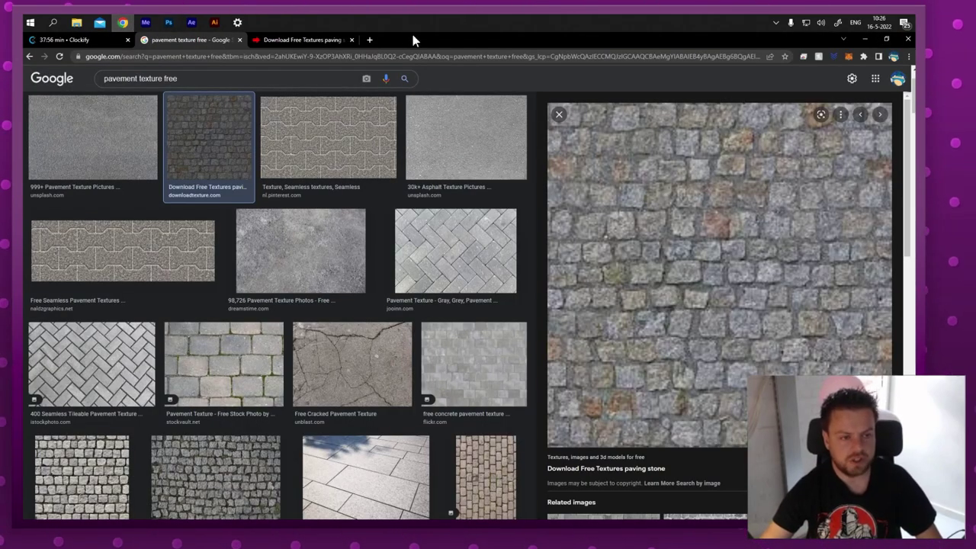
# Switch to Chrome, open the paving stone textures page from the image results and inspect the first texture at full size
pyautogui.moveTo(180, 78); pyautogui.dragTo(100, 77)
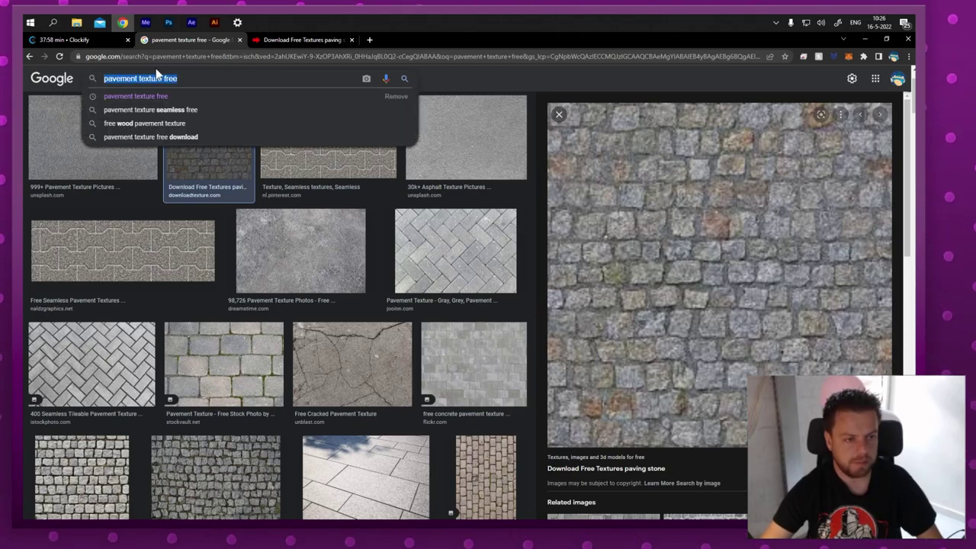
pyautogui.click(470, 87)
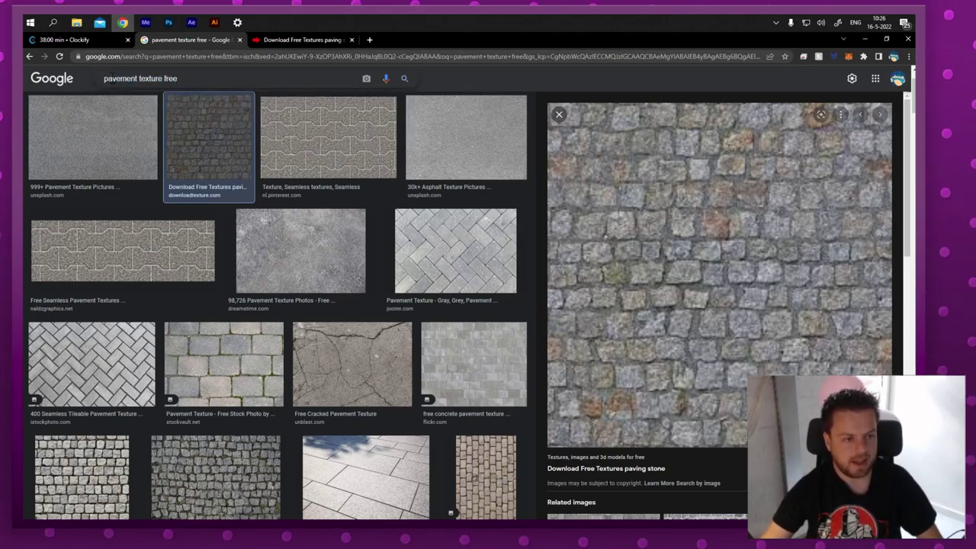
pyautogui.click(632, 470)
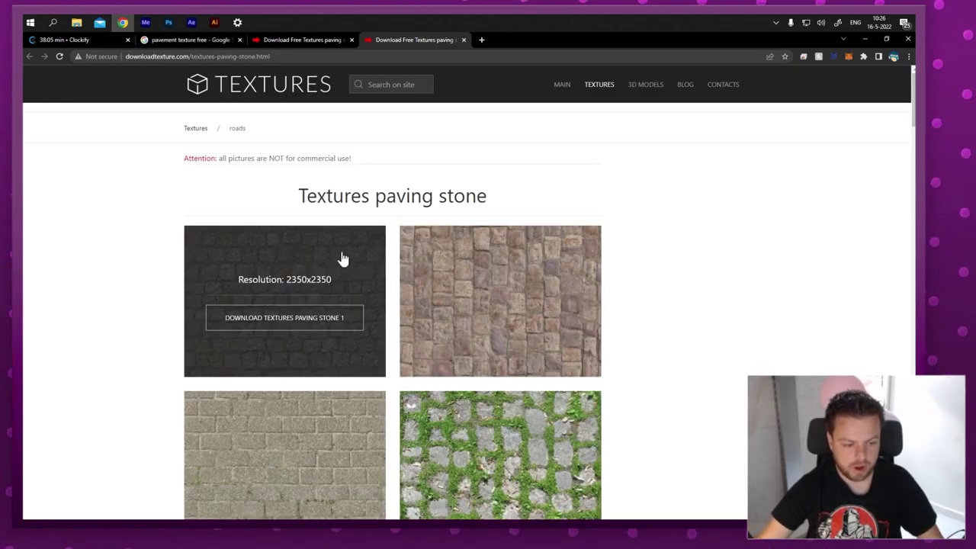
pyautogui.click(317, 326)
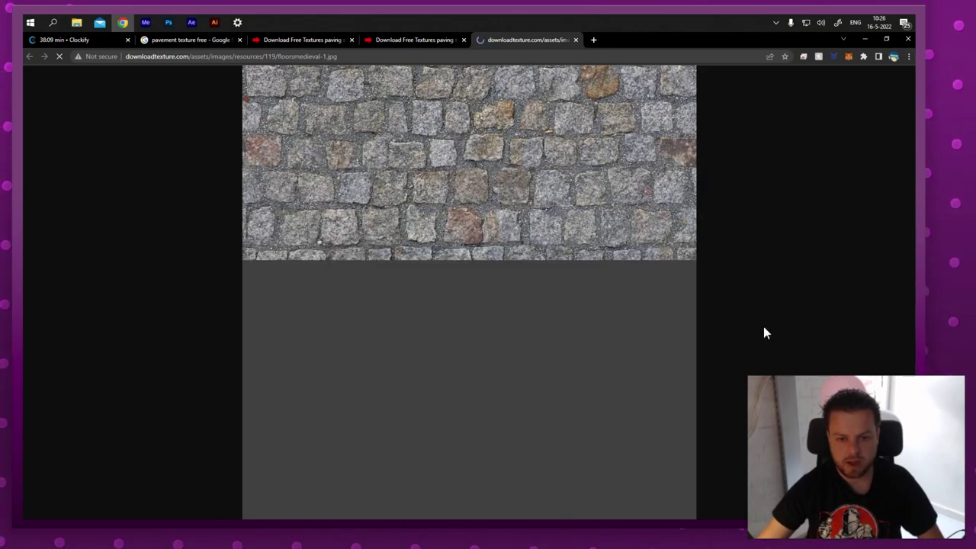
pyautogui.click(457, 233)
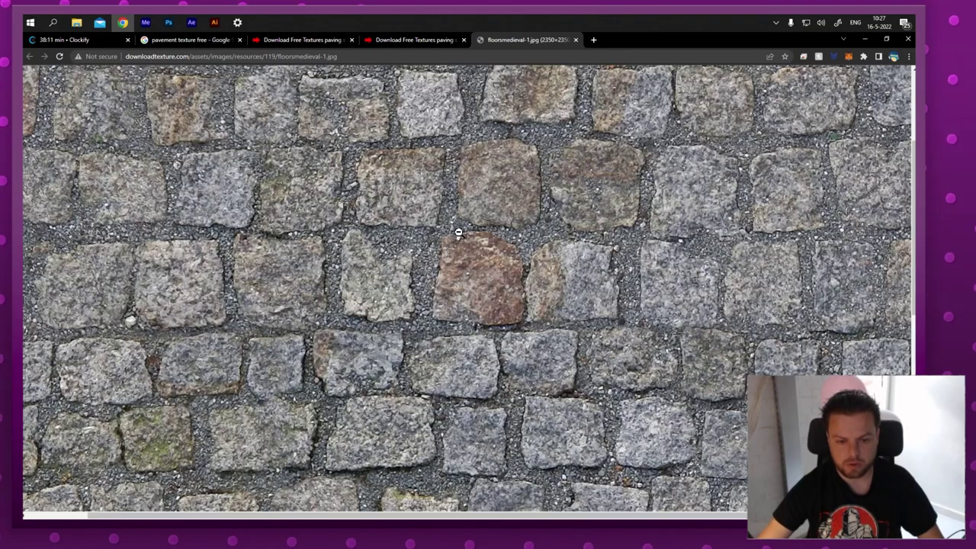
pyautogui.click(474, 219)
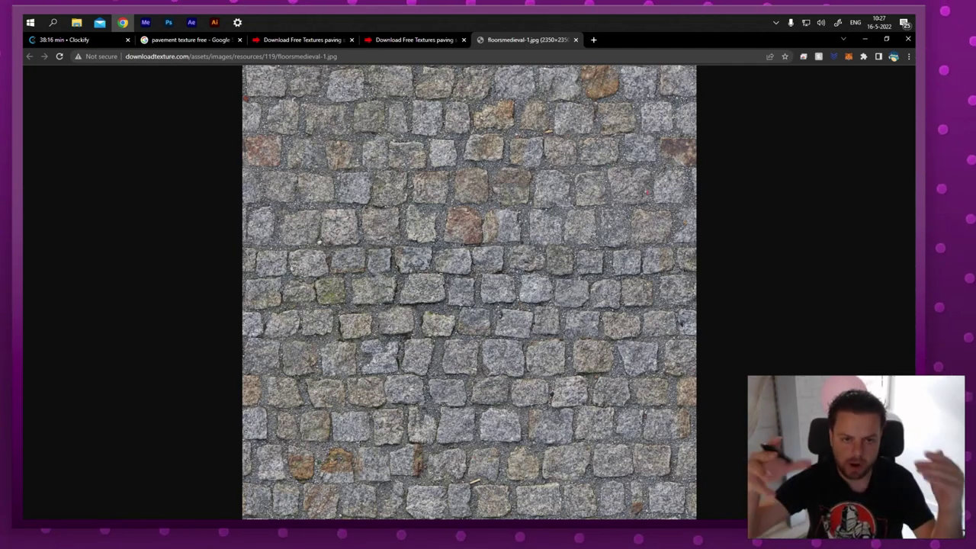
# Switch back to Photoshop and place the BrickWall image from the Textures folder as an embedded object
pyautogui.hotkey('alt', 'Tab')
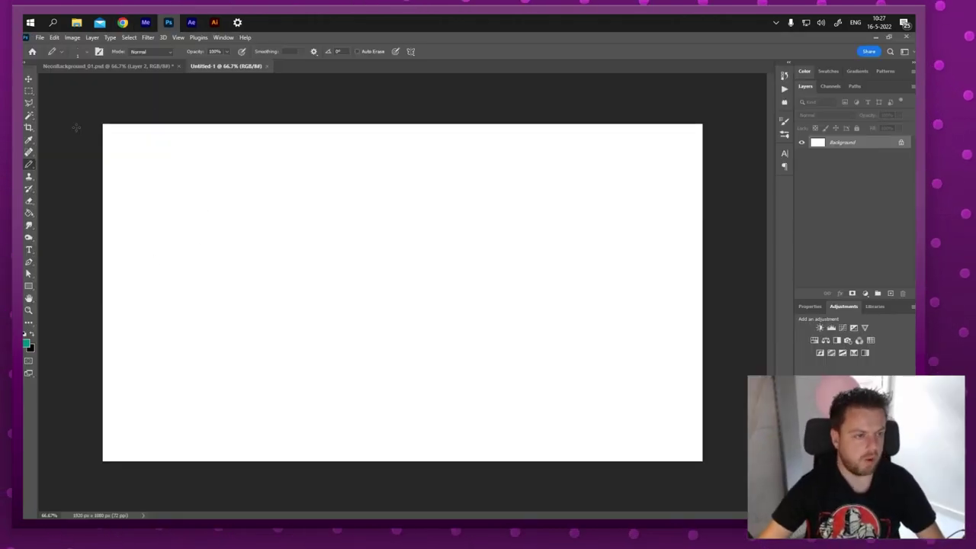
pyautogui.click(38, 38)
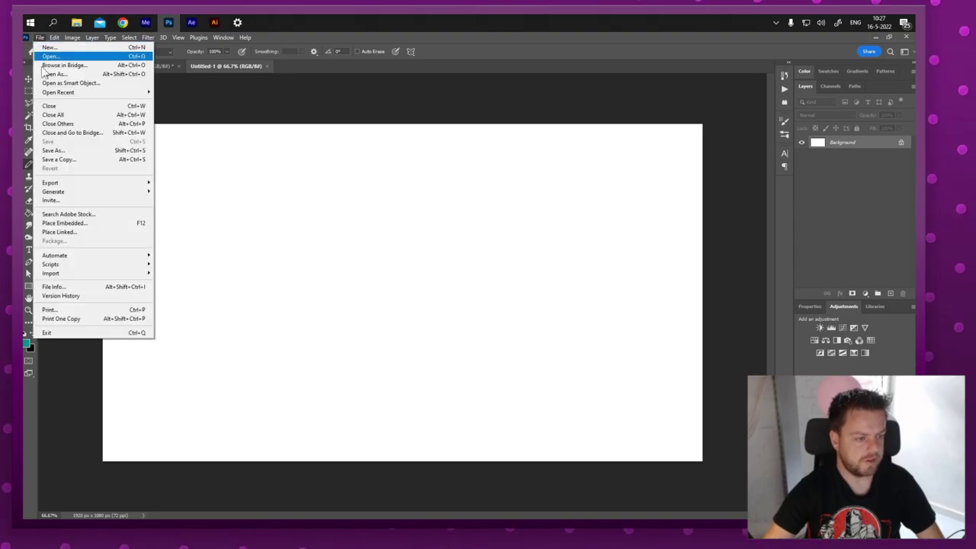
pyautogui.click(98, 224)
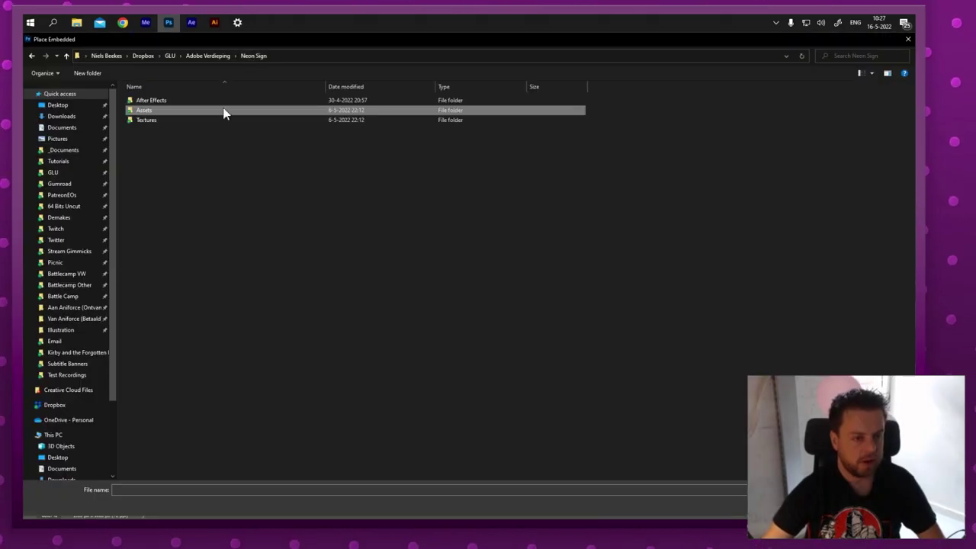
pyautogui.doubleClick(176, 120)
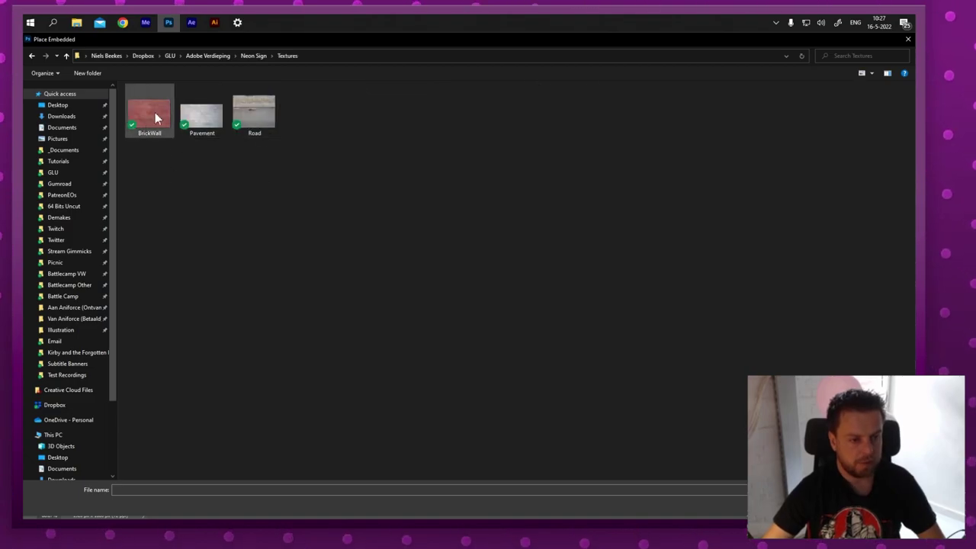
pyautogui.click(154, 112)
pyautogui.press('Return')
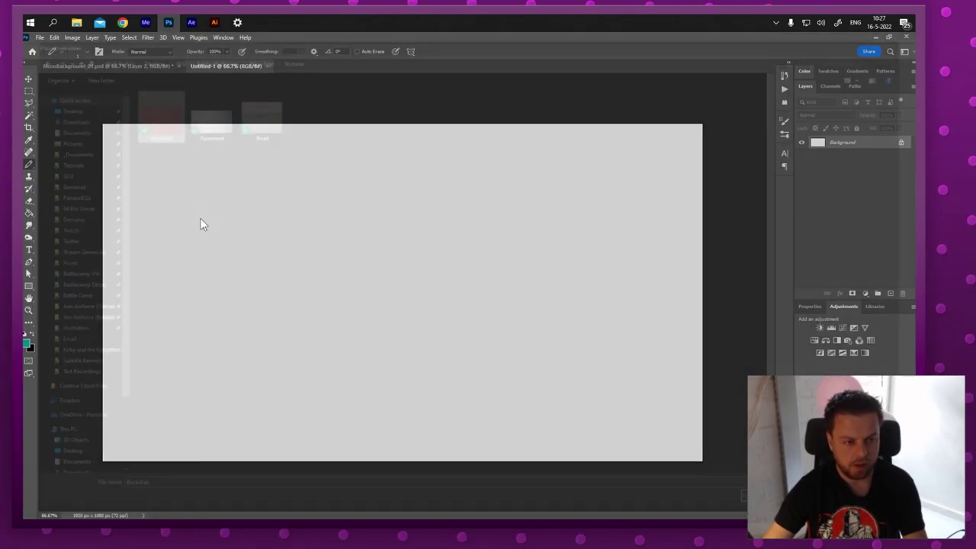
# Enlarge the brick wall to span the canvas width and position it so a blank strip remains along the bottom
pyautogui.moveTo(560, 346); pyautogui.dragTo(554, 188)
pyautogui.moveTo(593, 267); pyautogui.dragTo(758, 389)
pyautogui.moveTo(587, 339); pyautogui.dragTo(503, 290)
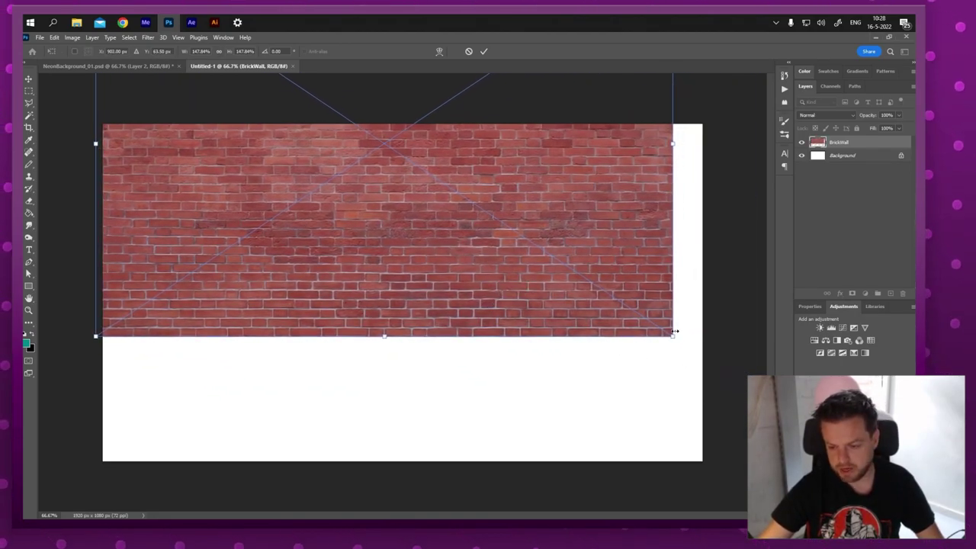
pyautogui.moveTo(675, 332); pyautogui.dragTo(709, 371)
pyautogui.moveTo(496, 343)
pyautogui.mouseDown()
pyautogui.moveTo(503, 319)
pyautogui.moveTo(506, 335)
pyautogui.mouseUp()
pyautogui.press('Return')
pyautogui.press('b')
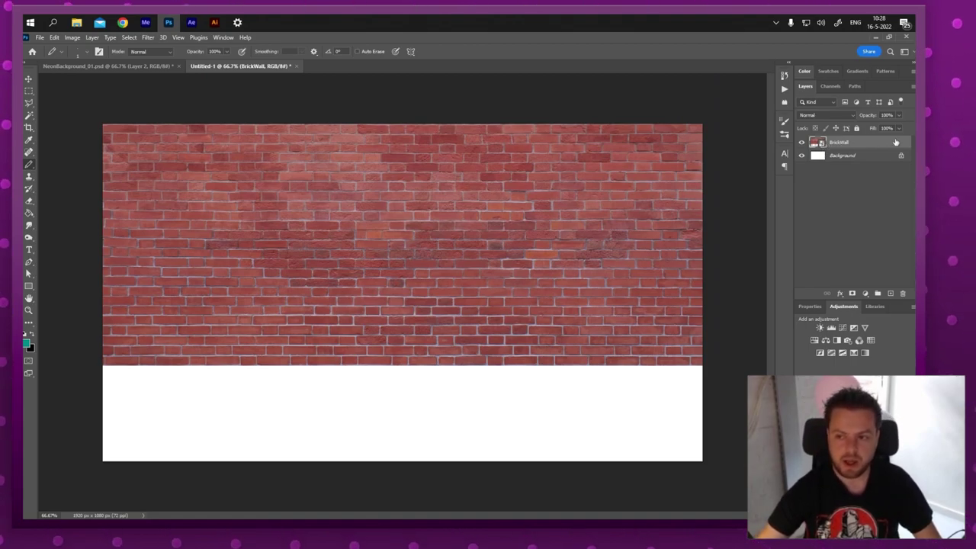
# Try resizing the BrickWall smart object, inspect the bricks up close, and undo the resize
pyautogui.hotkey('ctrl', 't')
pyautogui.moveTo(719, 364); pyautogui.dragTo(386, 364)
pyautogui.moveTo(373, 259); pyautogui.dragTo(376, 304)
pyautogui.press('Return')
pyautogui.press('z')
pyautogui.click(396, 198)
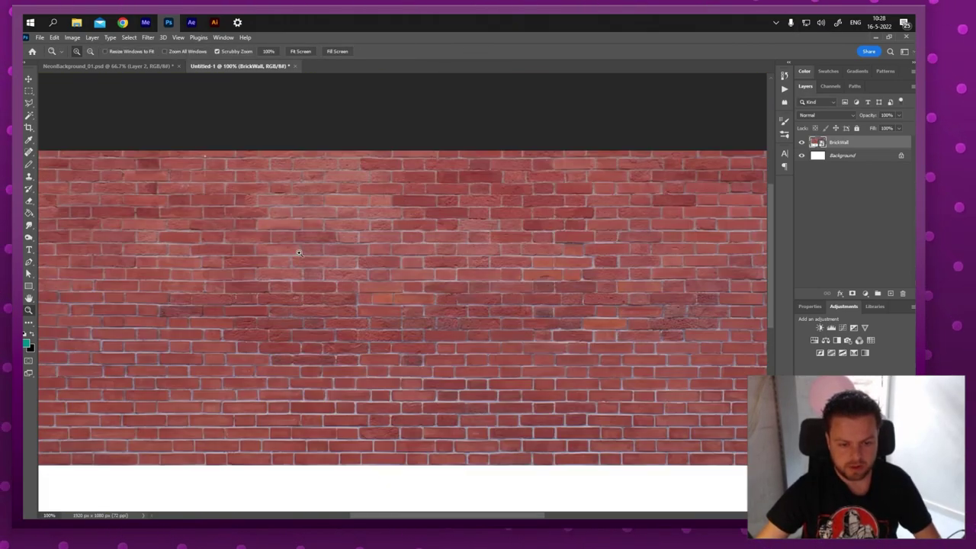
pyautogui.keyDown('alt'); pyautogui.click(447, 238); pyautogui.keyUp('alt')
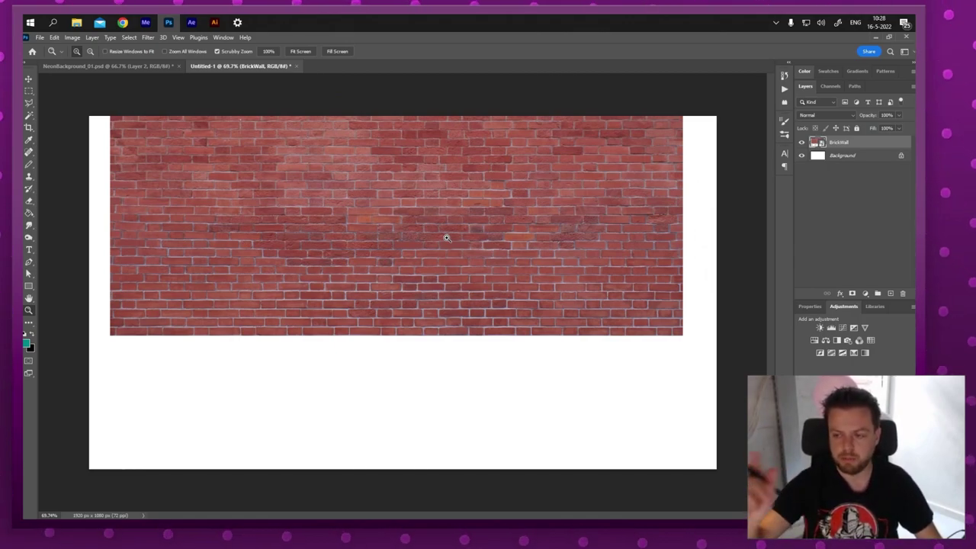
pyautogui.hotkey('ctrl', 'z')
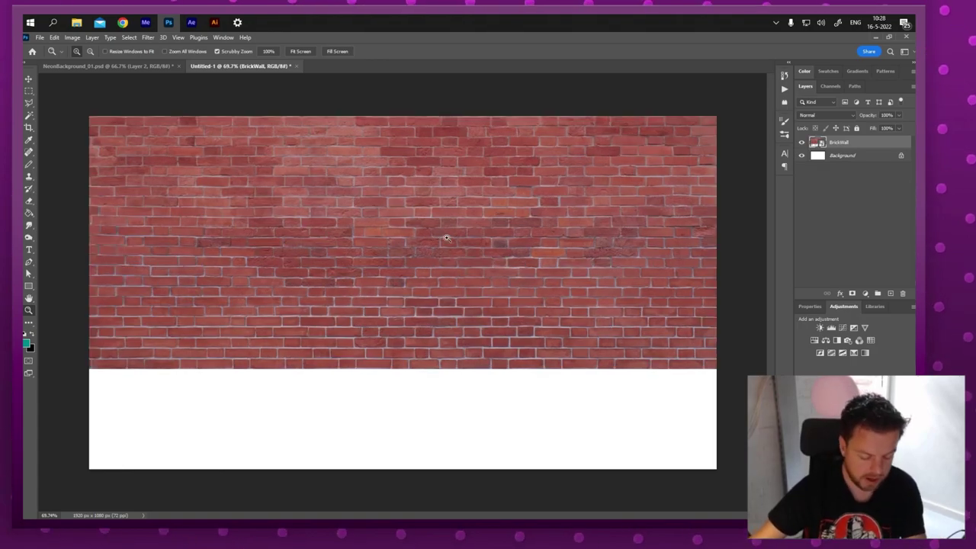
# Place the Road image as an embedded object and position its upper edge against the bottom of the brick wall
pyautogui.click(40, 37)
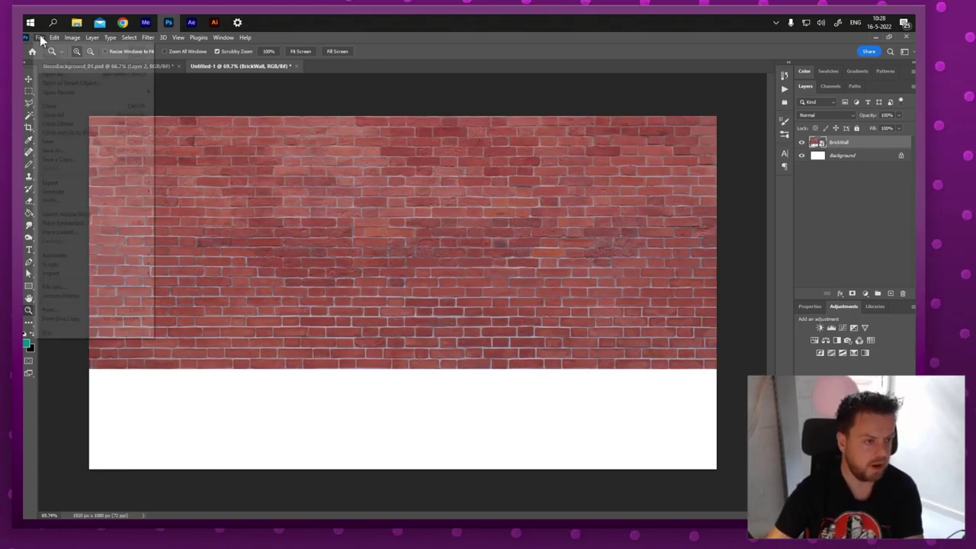
pyautogui.click(101, 224)
pyautogui.click(258, 107)
pyautogui.doubleClick(258, 109)
pyautogui.moveTo(520, 292); pyautogui.dragTo(443, 380)
pyautogui.press('Return')
pyautogui.press('v')
pyautogui.press('ctrl')
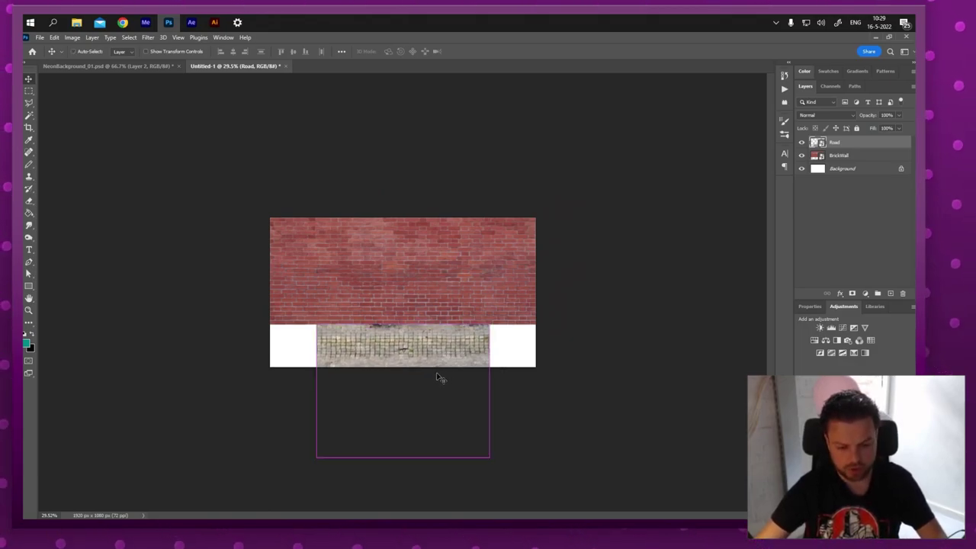
pyautogui.hotkey('ctrl', 't')
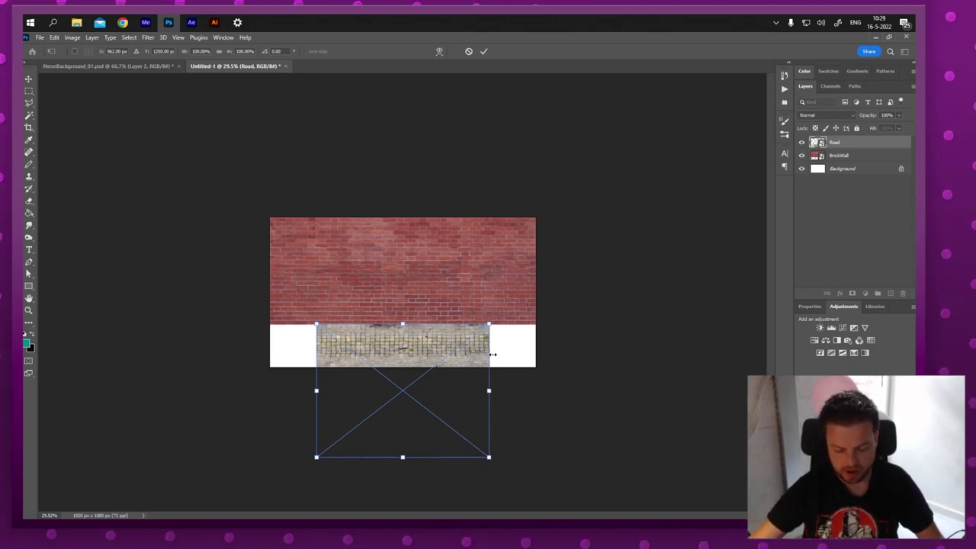
pyautogui.moveTo(488, 325); pyautogui.dragTo(538, 289)
pyautogui.moveTo(439, 324); pyautogui.dragTo(511, 368)
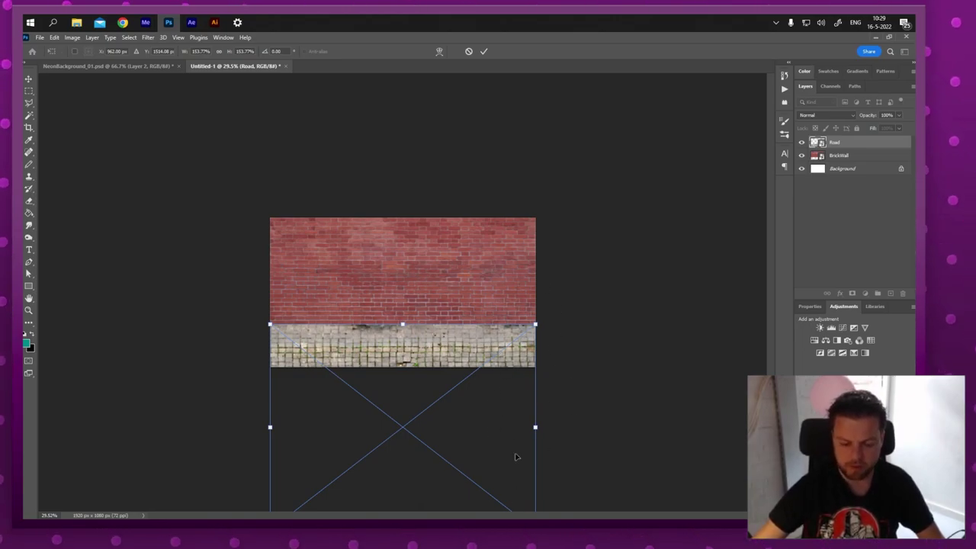
pyautogui.press('Return')
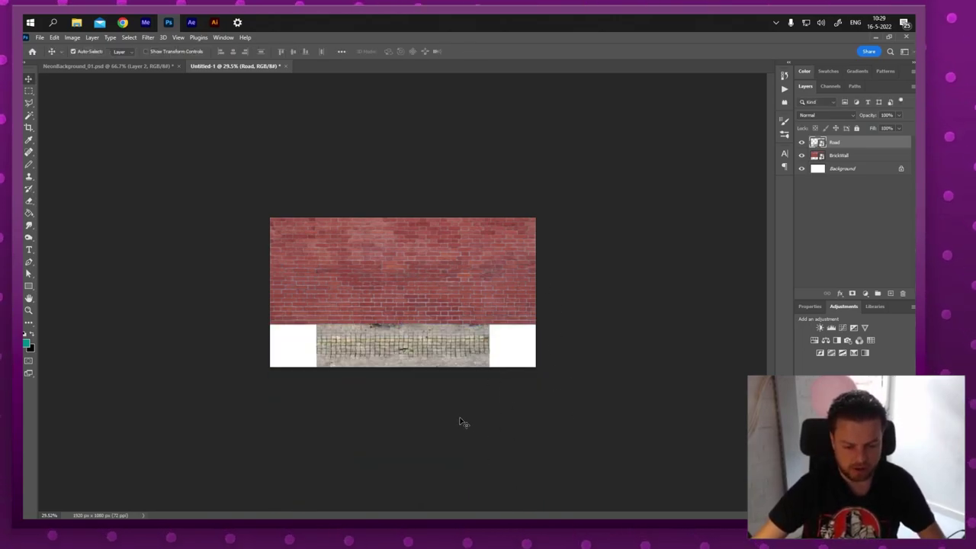
# Scale the Road layer to about 154% so it spans the canvas width below the wall
pyautogui.press('z')
pyautogui.moveTo(454, 339); pyautogui.dragTo(437, 347)
pyautogui.hotkey('ctrl', 't')
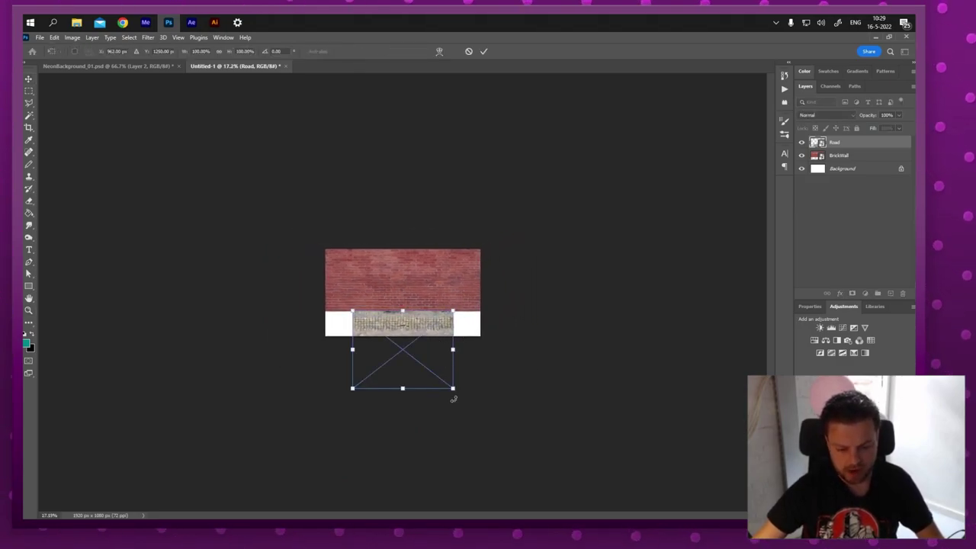
pyautogui.moveTo(453, 388); pyautogui.dragTo(483, 397)
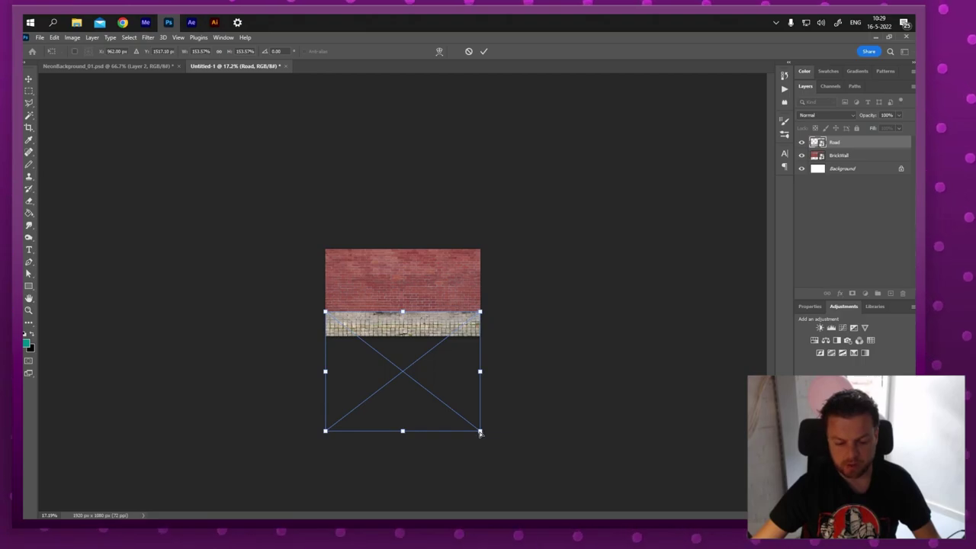
# Widen the Road layer's lower edge in perspective and flatten it so pavement and street fill the area below the wall
pyautogui.moveTo(480, 432); pyautogui.dragTo(747, 386)
pyautogui.moveTo(403, 432); pyautogui.dragTo(405, 413)
pyautogui.moveTo(741, 414); pyautogui.dragTo(768, 413)
pyautogui.press('Return')
pyautogui.press('z')
pyautogui.moveTo(417, 315); pyautogui.dragTo(457, 317)
pyautogui.press('v')
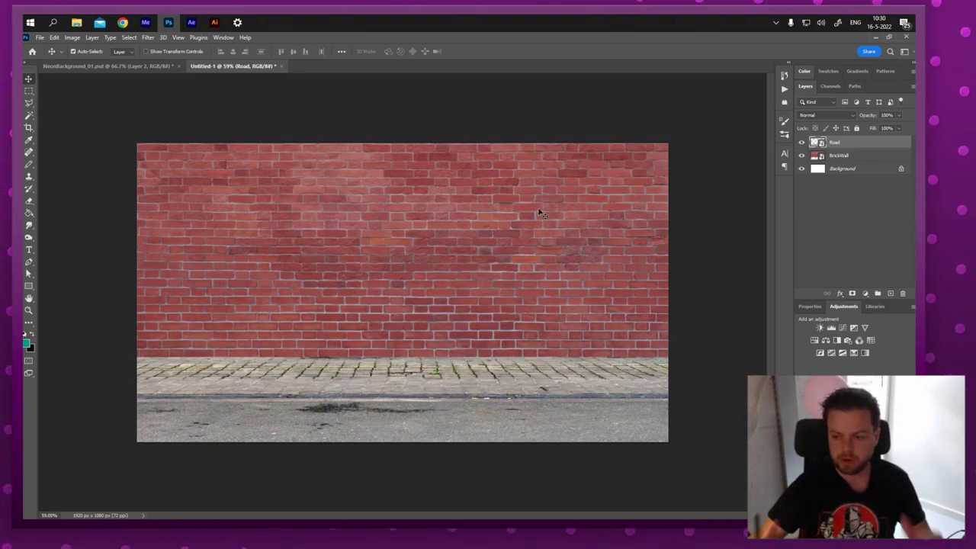
# Add a new layer above Road, try a brush stroke on the wall and undo it
pyautogui.click(890, 293)
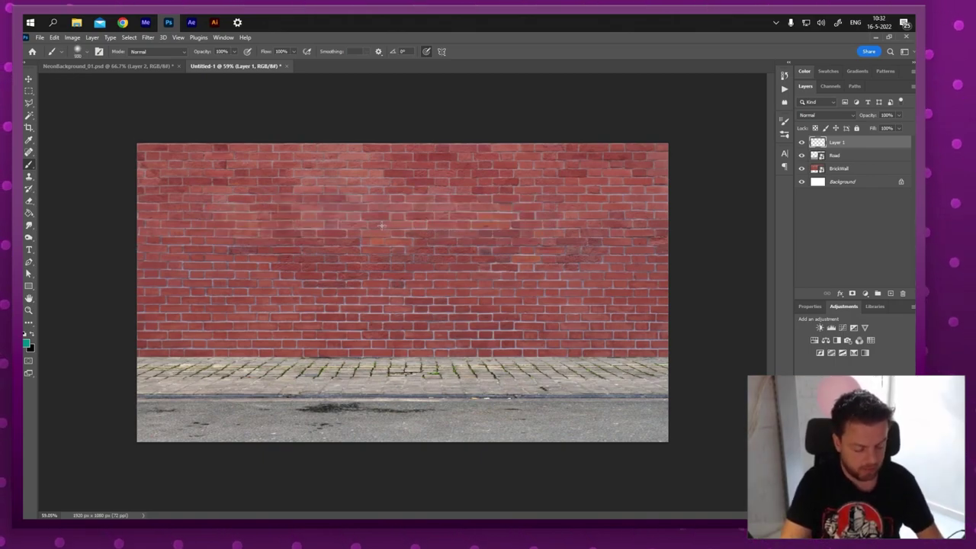
pyautogui.moveTo(202, 227)
pyautogui.mouseDown()
pyautogui.moveTo(637, 239)
pyautogui.moveTo(184, 241)
pyautogui.moveTo(642, 238)
pyautogui.moveTo(230, 238)
pyautogui.mouseUp()
pyautogui.hotkey('ctrl', 'z')
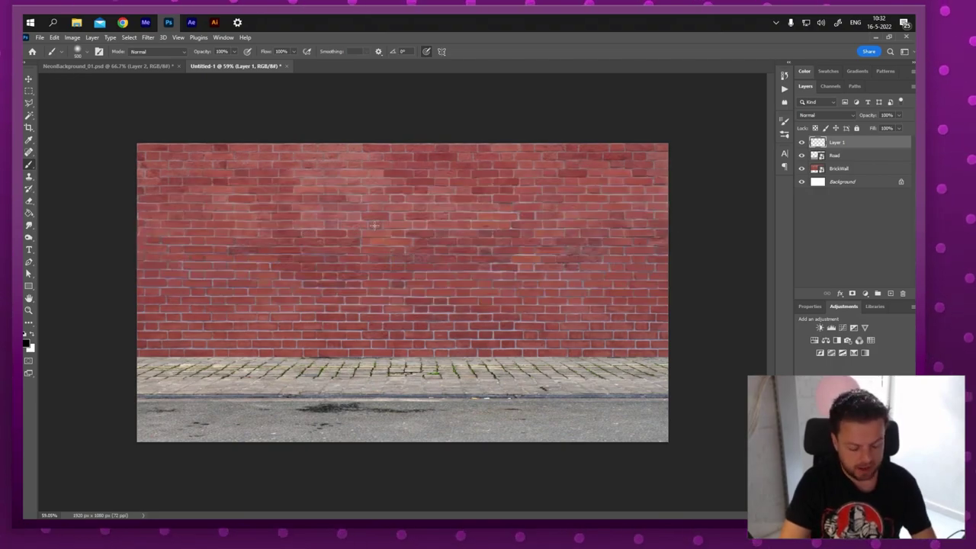
# Adjust the spacing of the soft 500 px brush and paint a broad black horizontal stroke across the brick wall
pyautogui.click(784, 136)
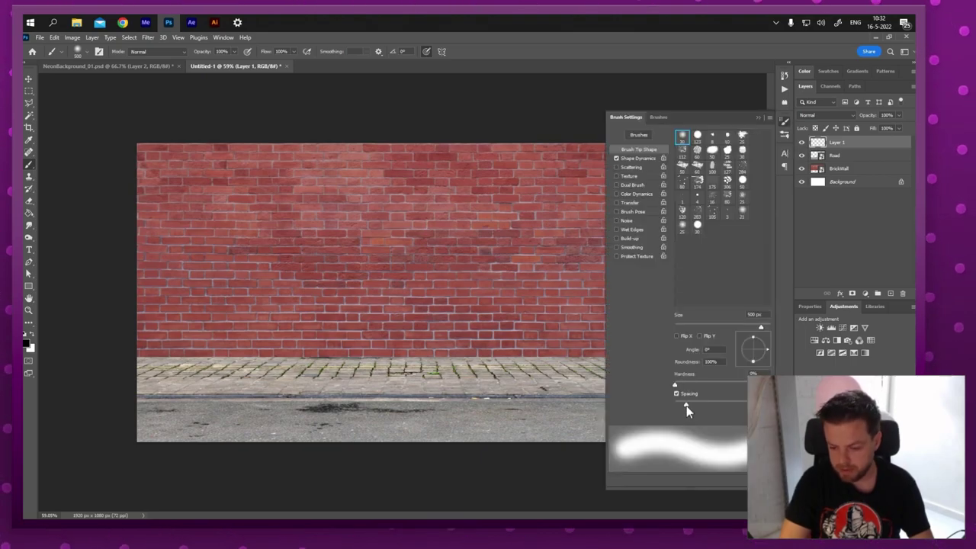
pyautogui.moveTo(686, 405)
pyautogui.mouseDown()
pyautogui.moveTo(720, 404)
pyautogui.moveTo(691, 401)
pyautogui.mouseUp()
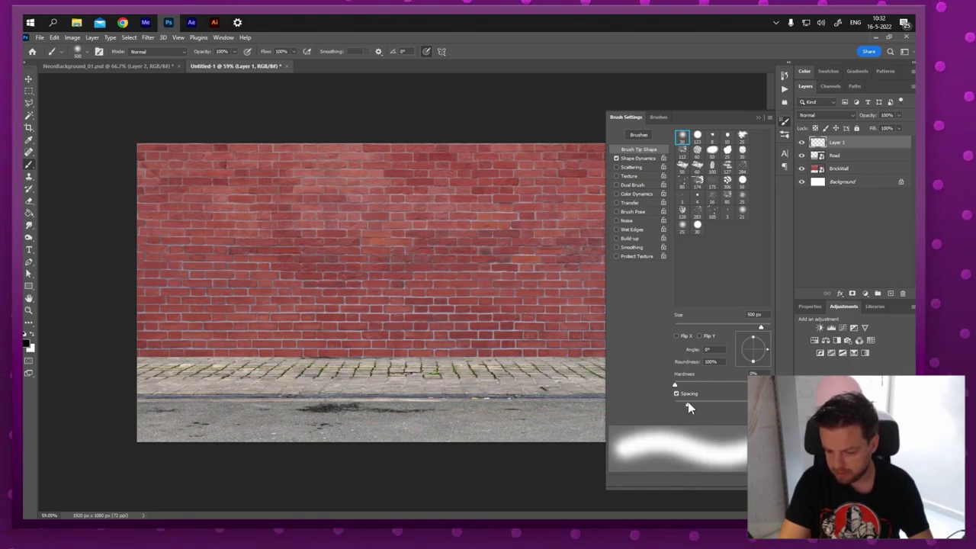
pyautogui.moveTo(688, 408); pyautogui.dragTo(674, 408)
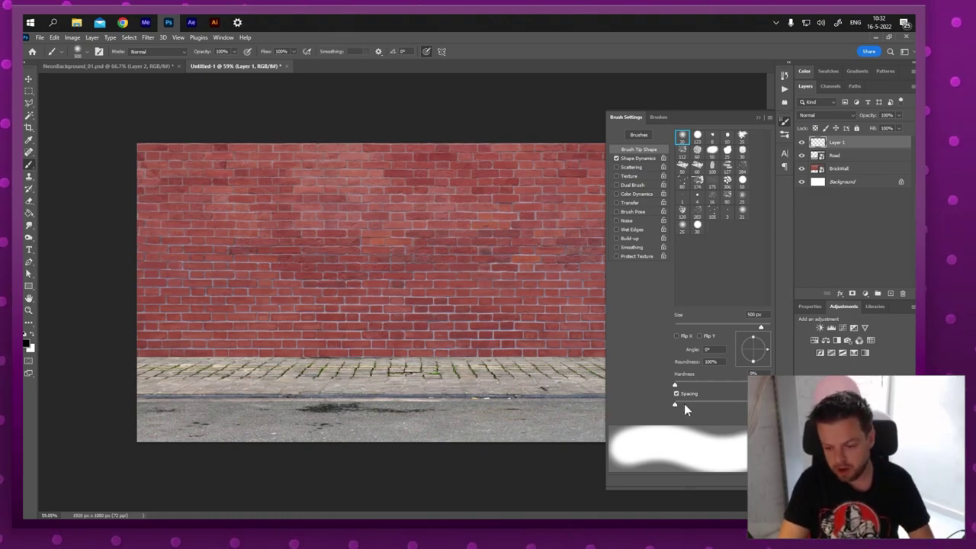
pyautogui.moveTo(675, 404); pyautogui.dragTo(690, 410)
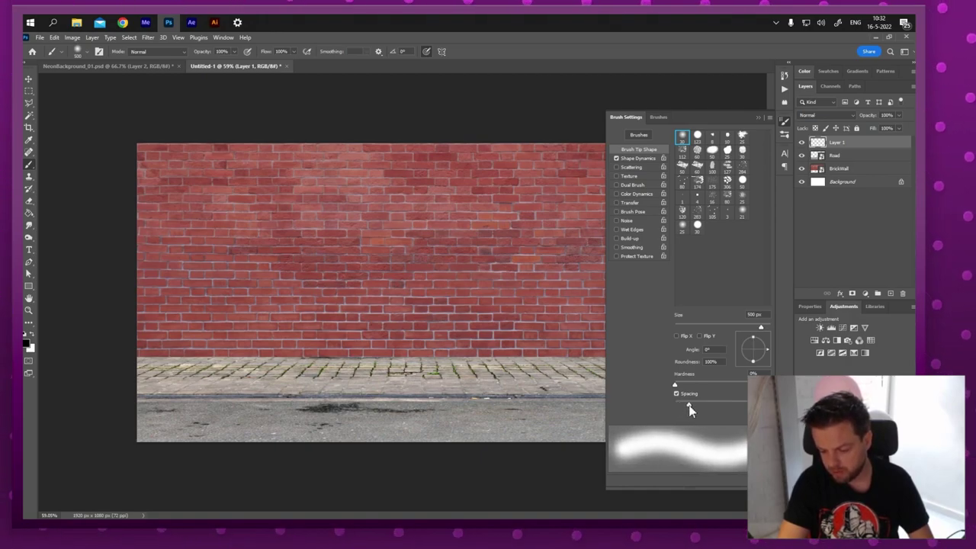
pyautogui.click(458, 250)
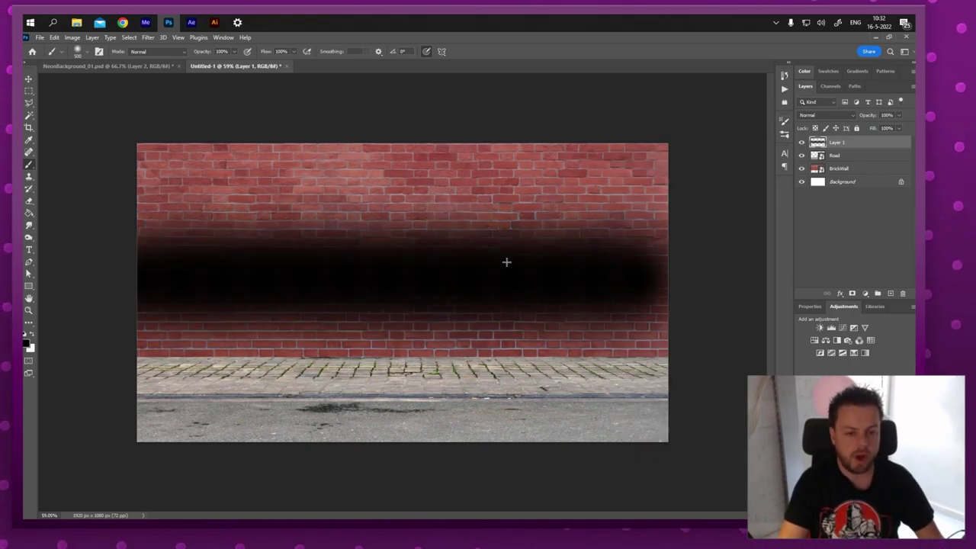
# Undo the broad black stroke, set the brush opacity to 10% and paint a soft shadow along the base of the wall
pyautogui.hotkey('ctrl', 'z')
pyautogui.click(218, 51)
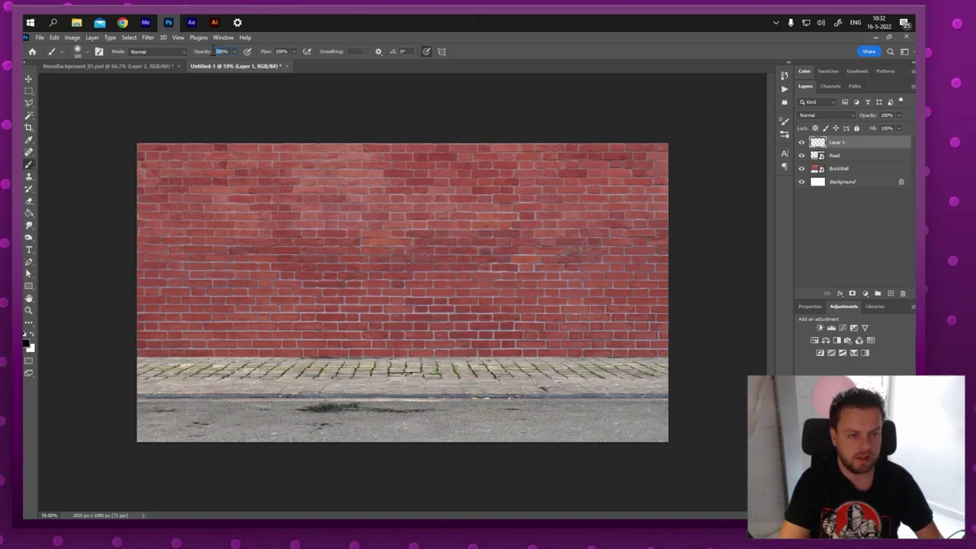
pyautogui.write('20')
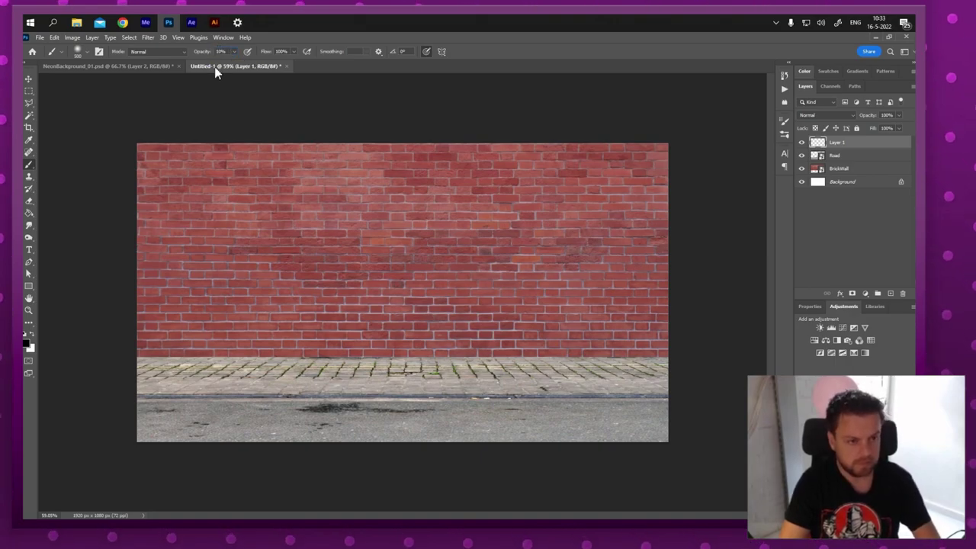
pyautogui.moveTo(132, 357)
pyautogui.mouseDown()
pyautogui.moveTo(673, 353)
pyautogui.moveTo(152, 353)
pyautogui.mouseUp()
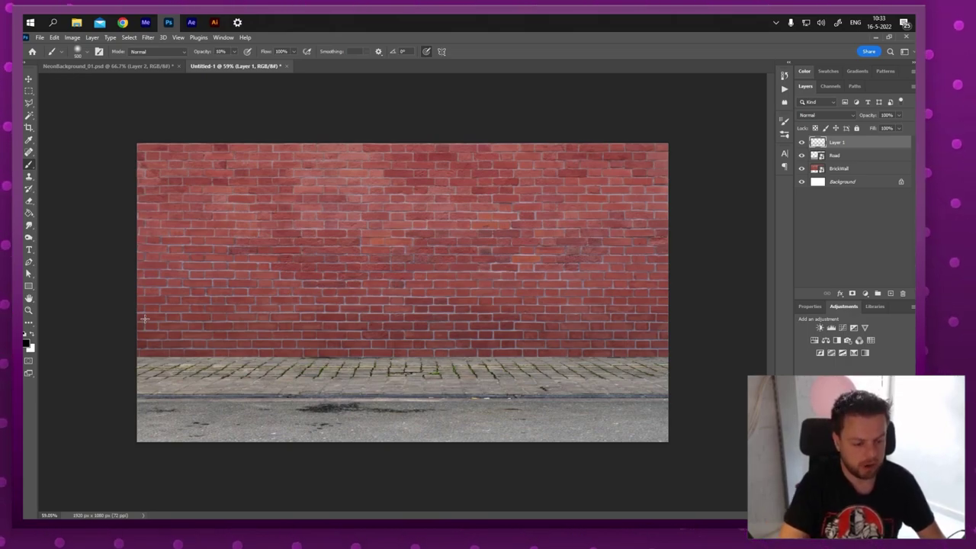
pyautogui.press('[')
pyautogui.press('[')
pyautogui.moveTo(149, 355)
pyautogui.mouseDown()
pyautogui.moveTo(686, 357)
pyautogui.moveTo(198, 356)
pyautogui.mouseUp()
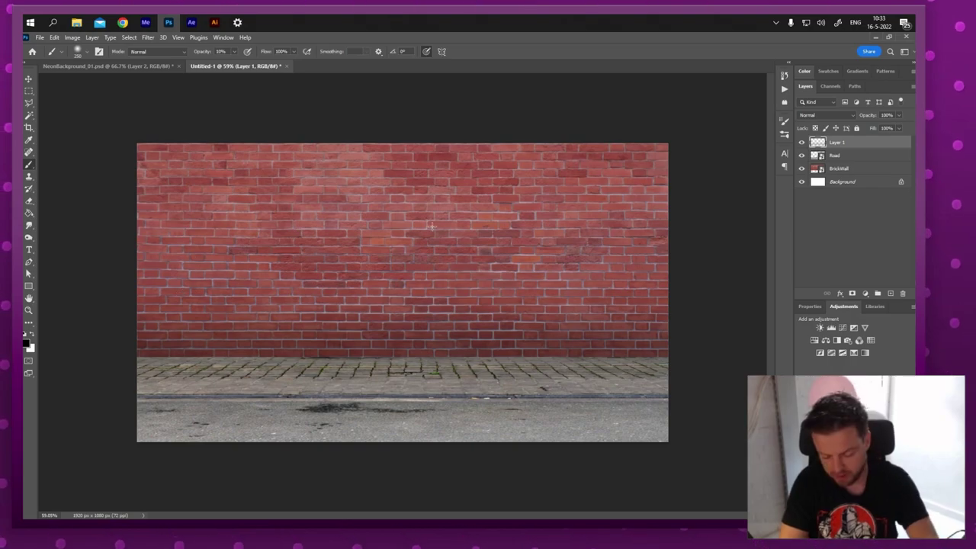
# Try straight connected black strokes across the wall with the 250 px brush at 100% opacity and undo them
pyautogui.moveTo(165, 207)
pyautogui.mouseDown()
pyautogui.moveTo(500, 215)
pyautogui.moveTo(553, 207)
pyautogui.mouseUp()
pyautogui.keyDown('shift'); pyautogui.click(544, 320); pyautogui.keyUp('shift')
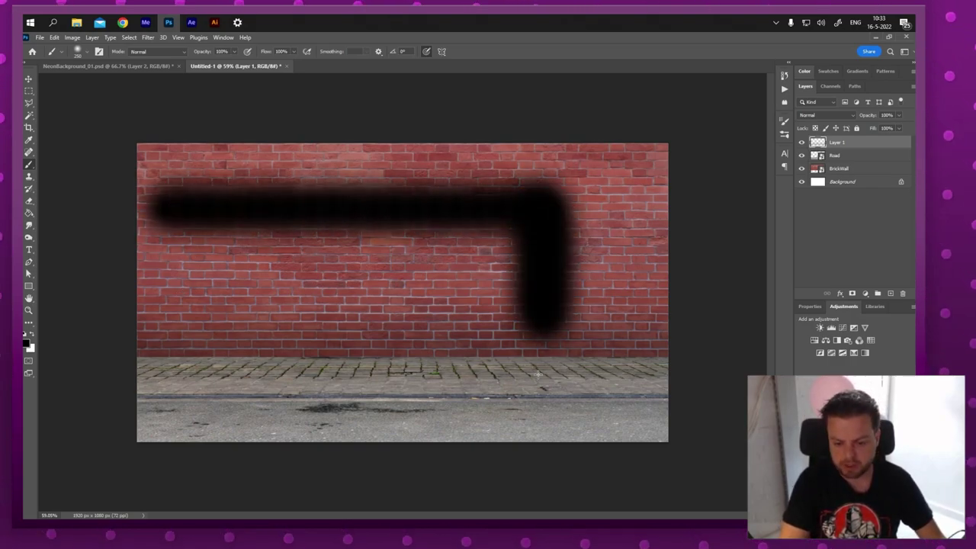
pyautogui.moveTo(152, 207)
pyautogui.mouseDown()
pyautogui.moveTo(610, 207)
pyautogui.moveTo(338, 348)
pyautogui.moveTo(474, 354)
pyautogui.mouseUp()
pyautogui.moveTo(593, 400)
pyautogui.mouseDown()
pyautogui.moveTo(242, 407)
pyautogui.moveTo(584, 409)
pyautogui.moveTo(634, 309)
pyautogui.moveTo(347, 269)
pyautogui.moveTo(503, 324)
pyautogui.moveTo(598, 214)
pyautogui.moveTo(616, 163)
pyautogui.mouseUp()
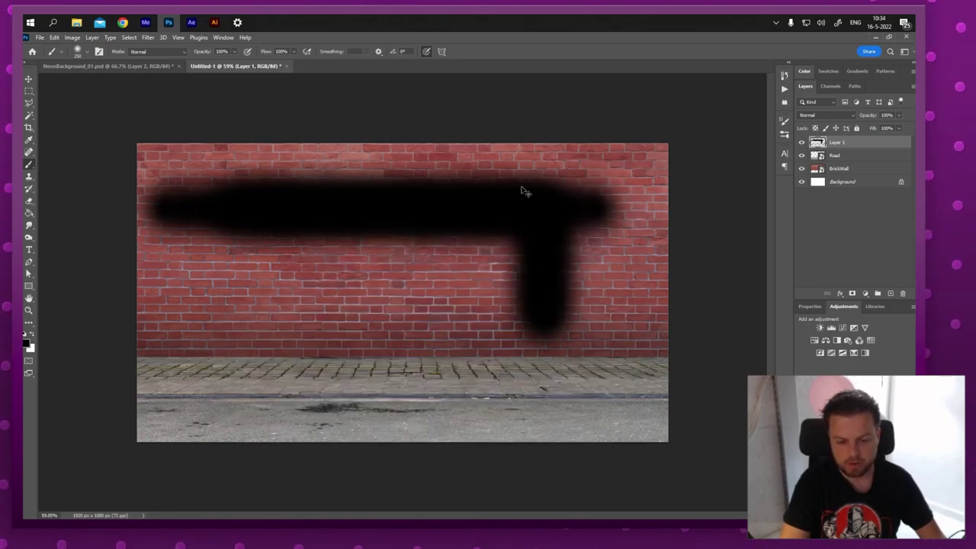
pyautogui.hotkey('ctrl', 'z')
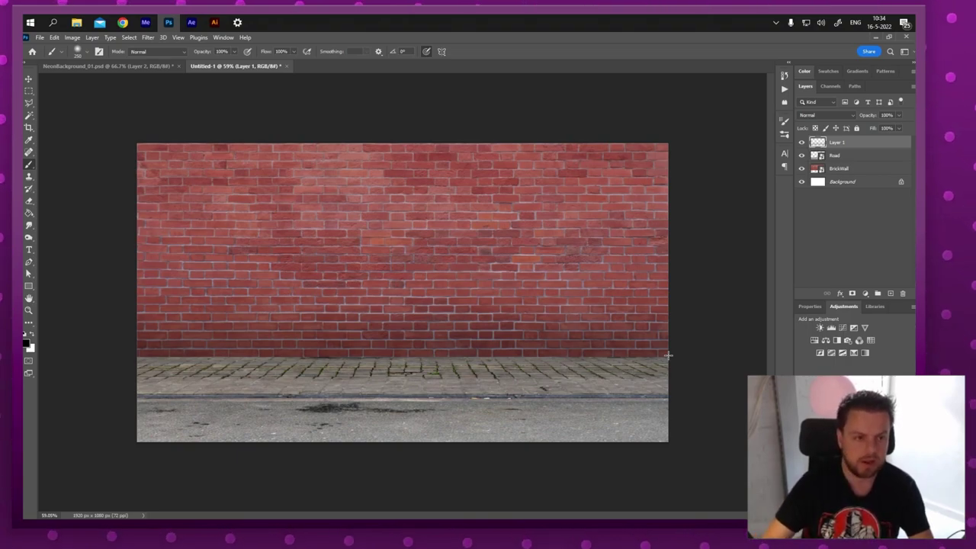
# Build up the black shadow where the wall meets the pavement with progressively smaller soft brushes at 20% and 30% opacity
pyautogui.moveTo(668, 356); pyautogui.dragTo(114, 366)
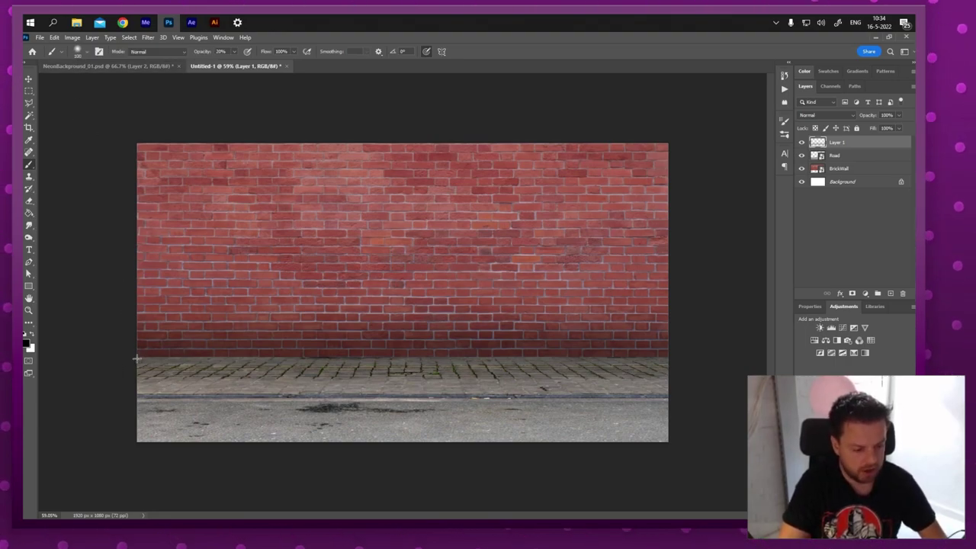
pyautogui.moveTo(133, 357); pyautogui.dragTo(669, 347)
pyautogui.press('[')
pyautogui.press('[')
pyautogui.press('[')
pyautogui.press('[')
pyautogui.press('[')
pyautogui.press('[')
pyautogui.press('[')
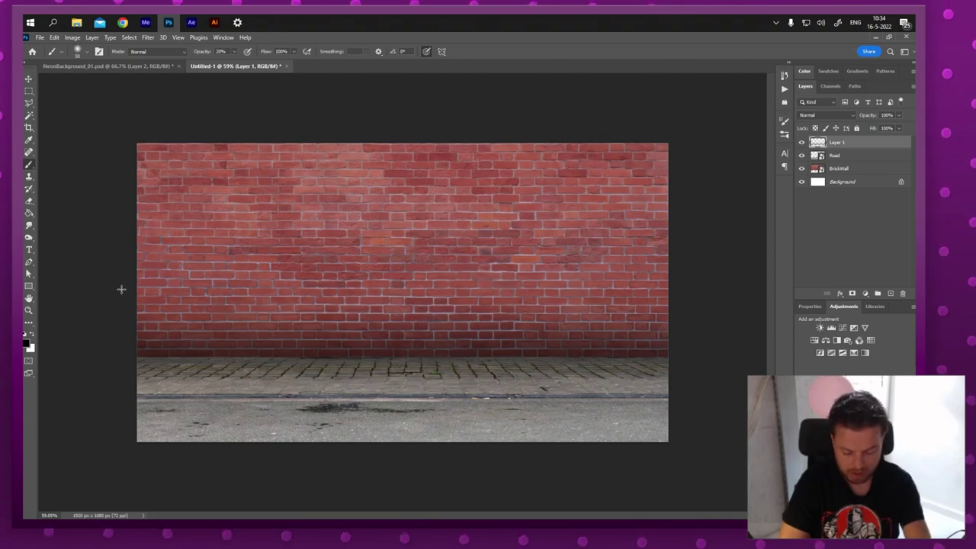
pyautogui.press('3')
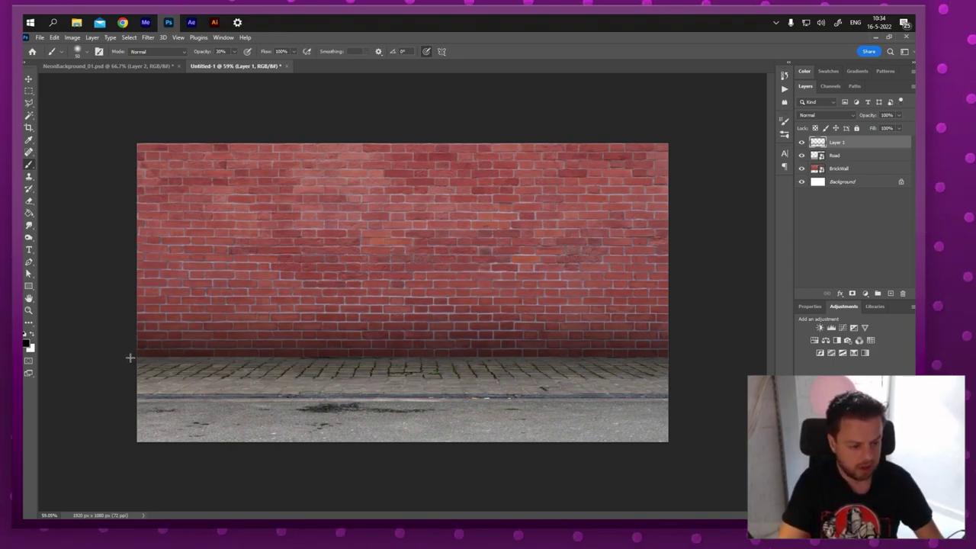
pyautogui.moveTo(131, 356); pyautogui.dragTo(624, 349)
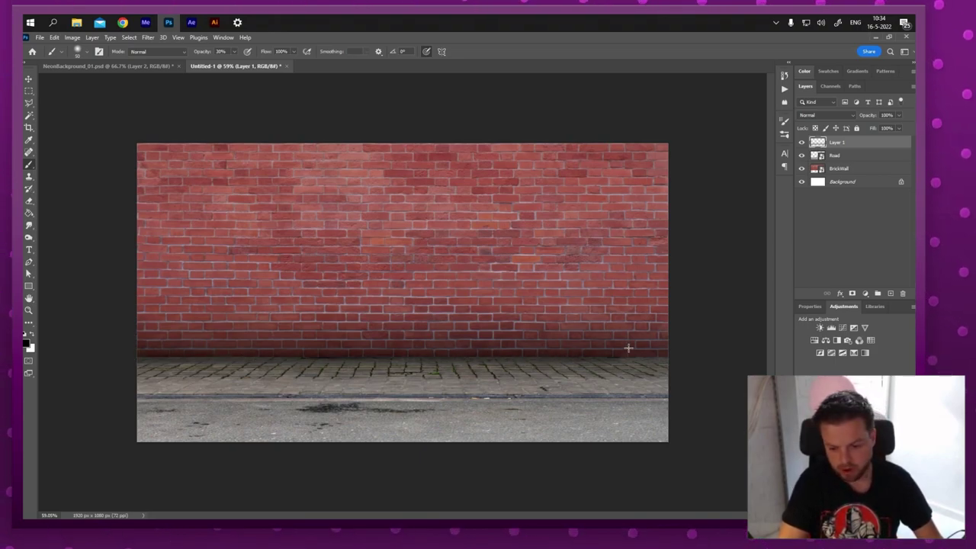
pyautogui.hotkey('ctrl', 'z')
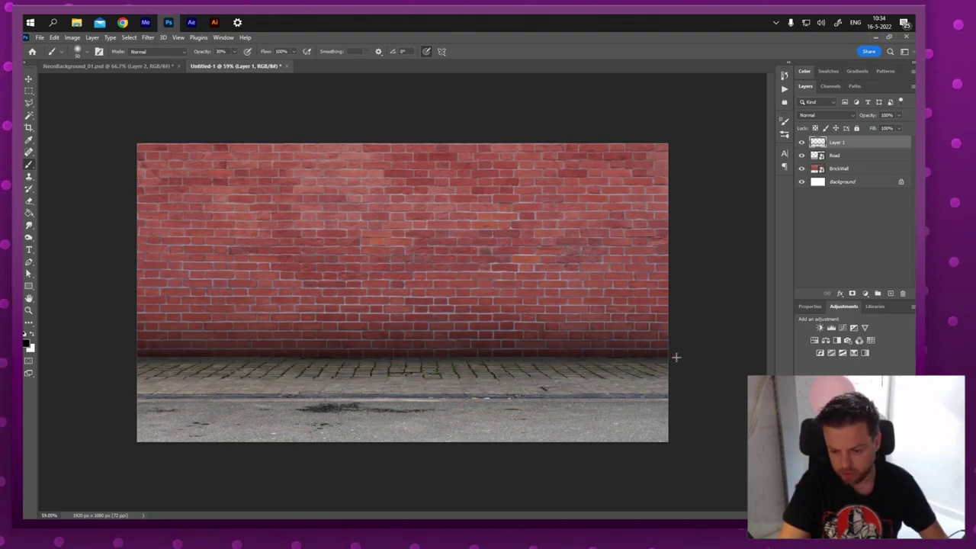
pyautogui.moveTo(668, 355); pyautogui.dragTo(109, 356)
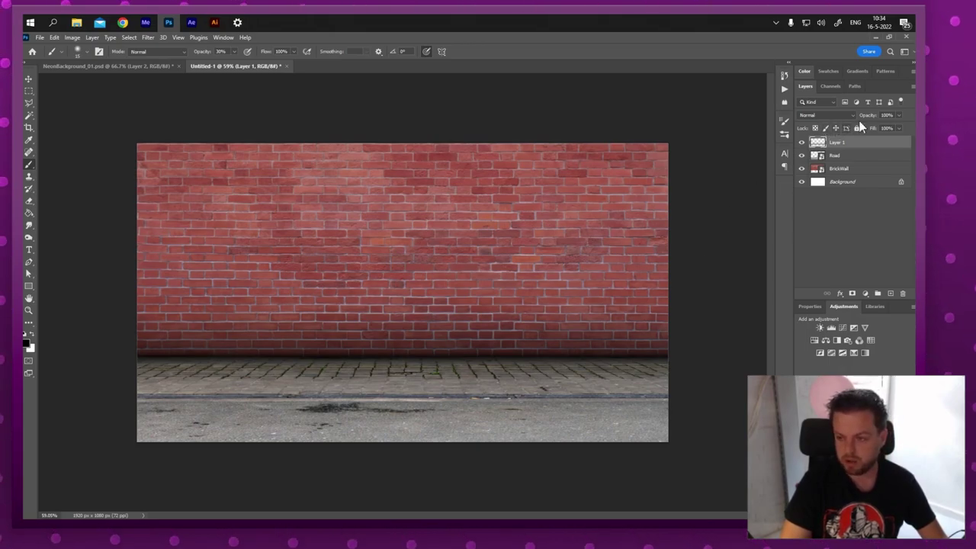
# Toggle the visibility of the painted shadow layer to compare the scene with and without it
pyautogui.moveTo(865, 116); pyautogui.dragTo(870, 116)
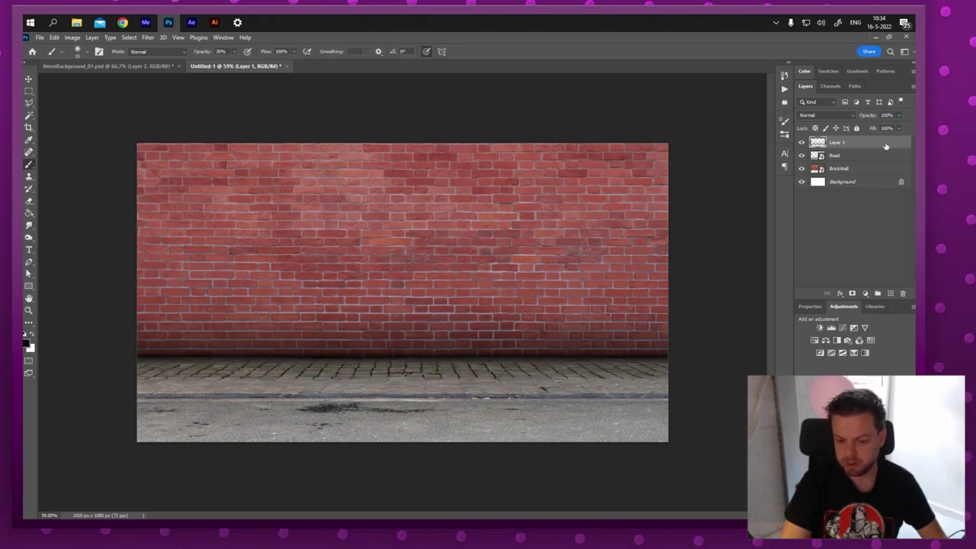
pyautogui.click(802, 143)
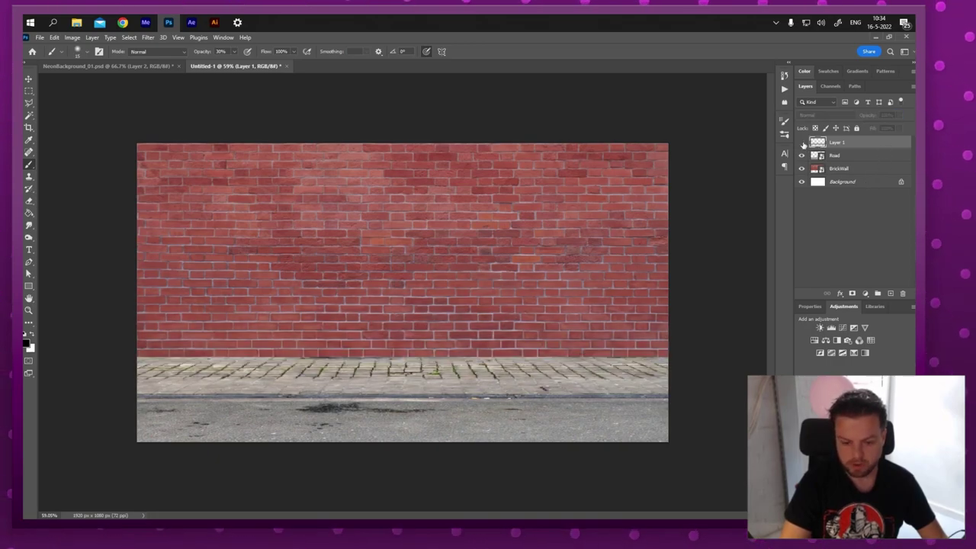
pyautogui.click(802, 142)
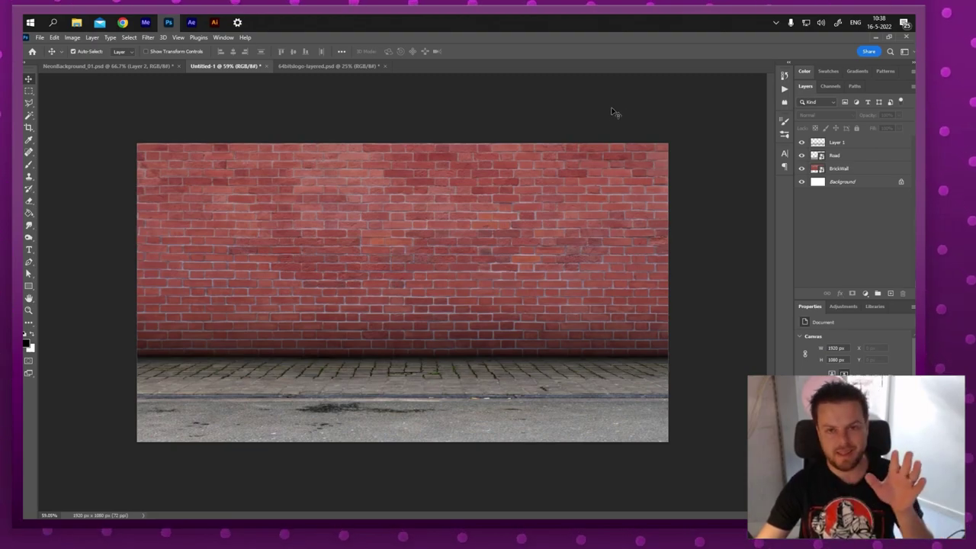
# Duplicate Layer 3 and Layer 2 of 64bitslogo-layered.psd into the Untitled-1 document
pyautogui.click(311, 68)
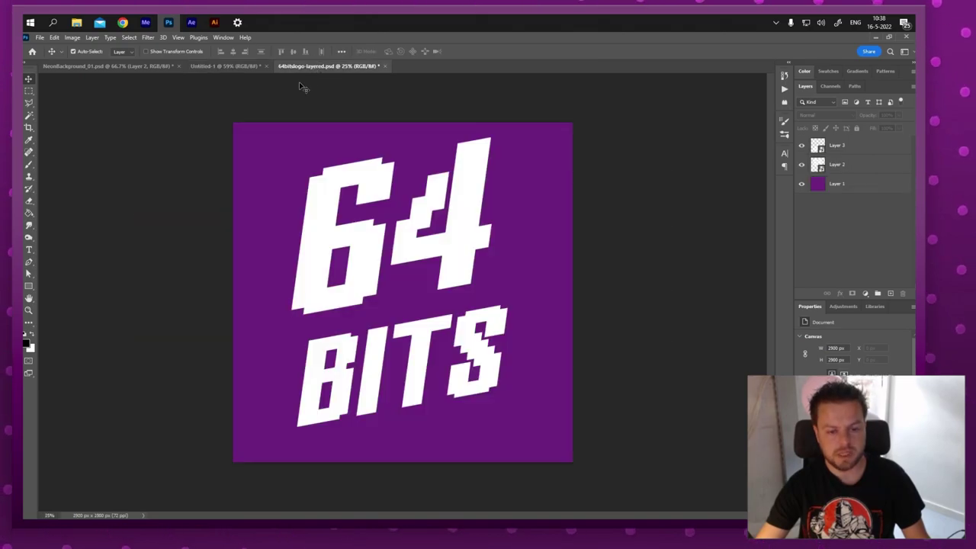
pyautogui.click(834, 148)
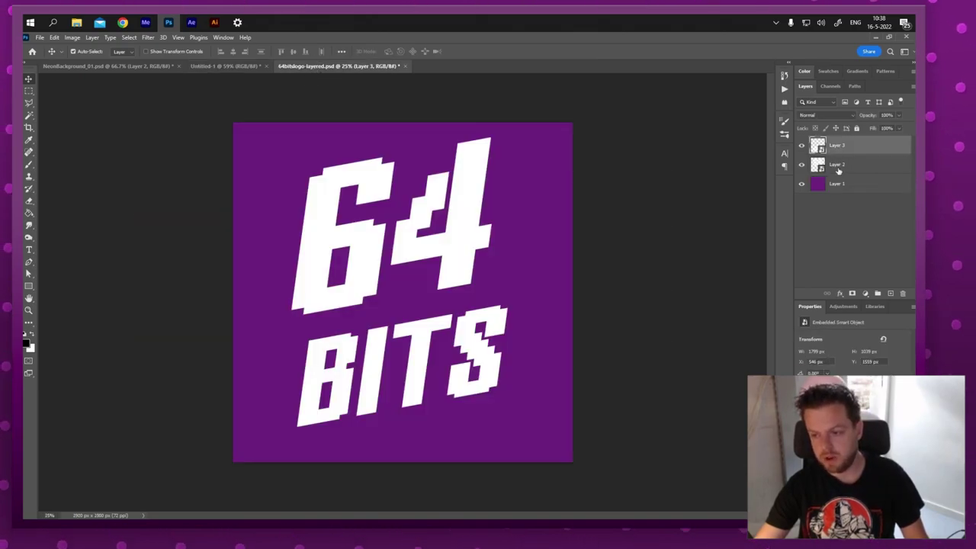
pyautogui.keyDown('shift'); pyautogui.click(838, 171); pyautogui.keyUp('shift')
pyautogui.click(801, 145)
pyautogui.click(801, 144)
pyautogui.rightClick(831, 152)
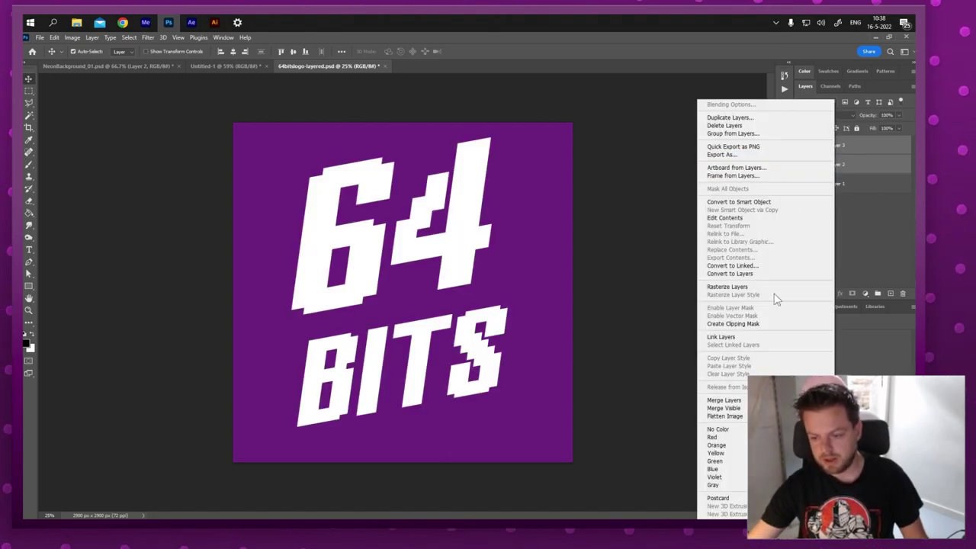
pyautogui.click(762, 118)
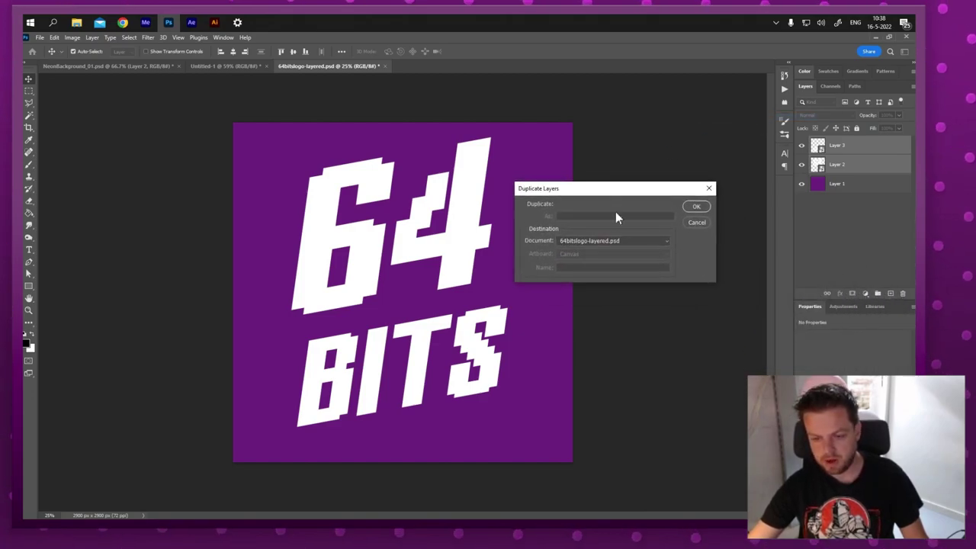
pyautogui.click(612, 241)
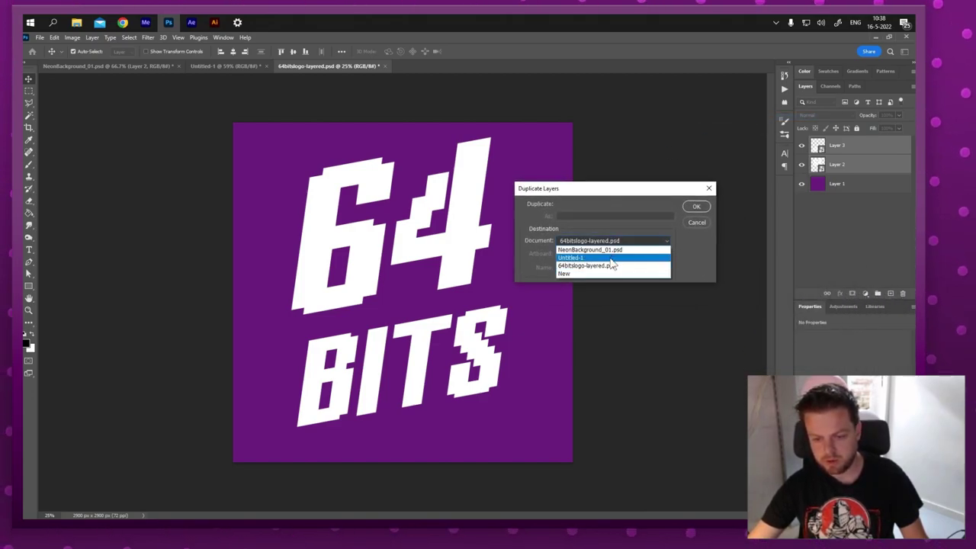
pyautogui.click(611, 259)
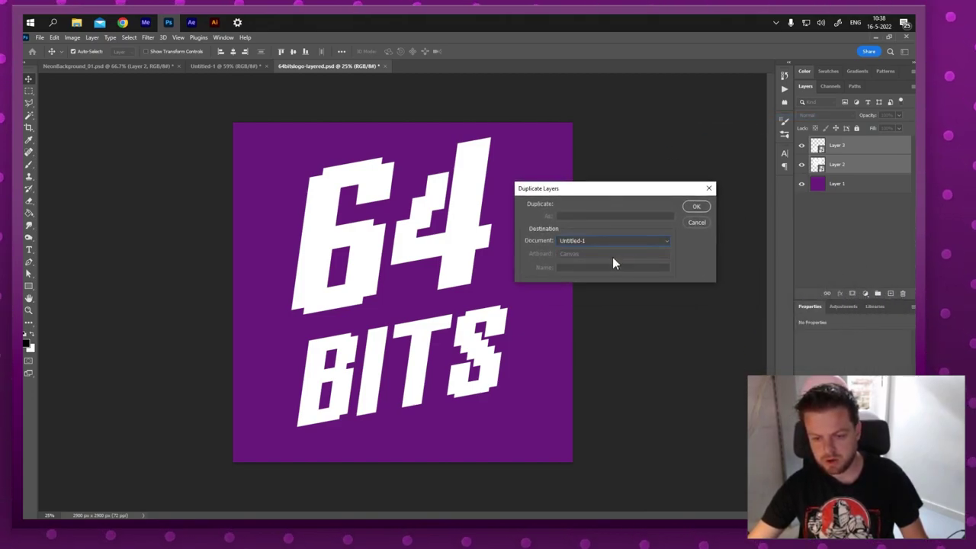
pyautogui.click(696, 207)
# Scale down the 64 BITS logo layers together and place them near the middle of the brick wall
pyautogui.press('z')
pyautogui.scroll(-4, 543, 248)
pyautogui.hotkey('ctrl', 't')
pyautogui.moveTo(351, 244); pyautogui.dragTo(385, 278)
pyautogui.moveTo(424, 305); pyautogui.dragTo(420, 302)
pyautogui.press('Return')
pyautogui.click(829, 276)
pyautogui.hotkey('ctrl', '0')
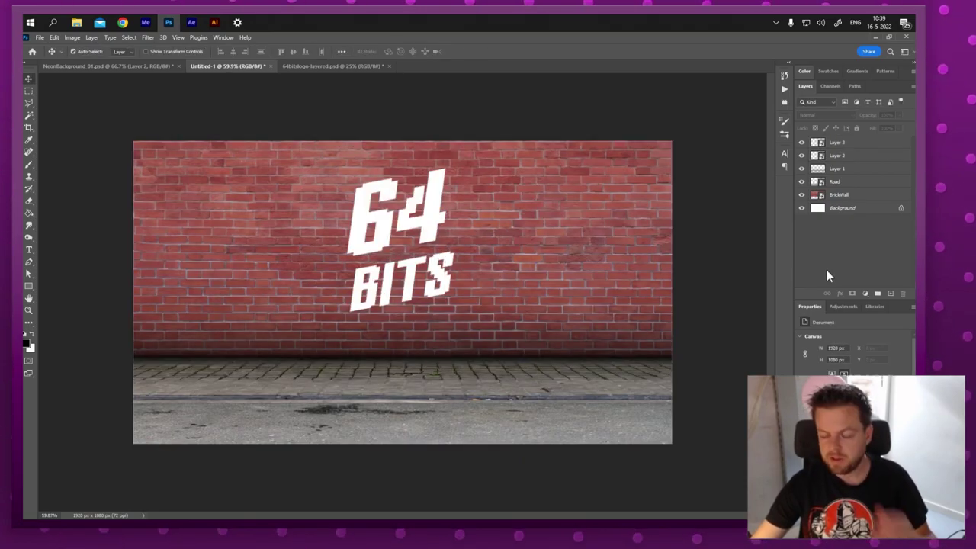
# Merge the two logo layers after nudging them slightly up and left, and load the merged logo as a selection
pyautogui.click(837, 155)
pyautogui.keyDown('shift'); pyautogui.click(837, 143); pyautogui.keyUp('shift')
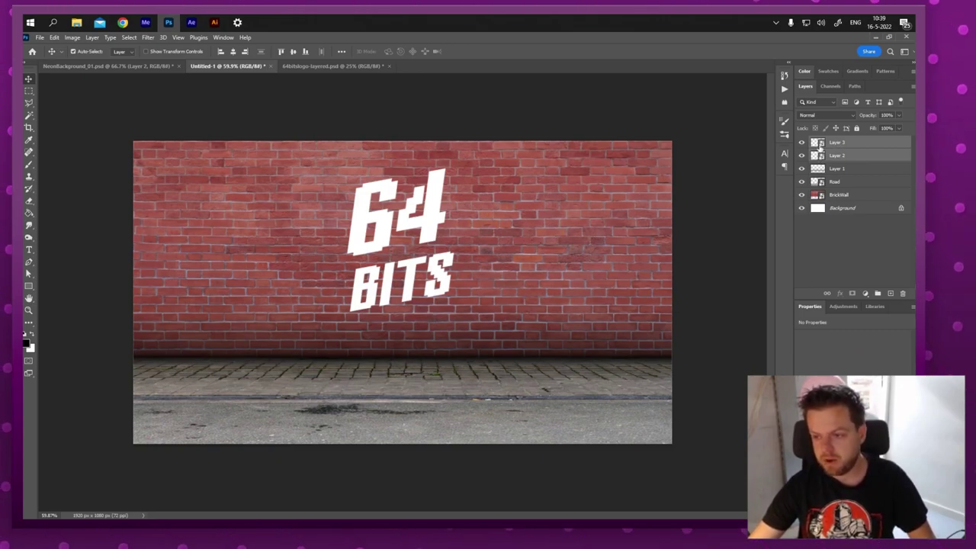
pyautogui.moveTo(428, 230); pyautogui.dragTo(421, 225)
pyautogui.hotkey('ctrl', 'e')
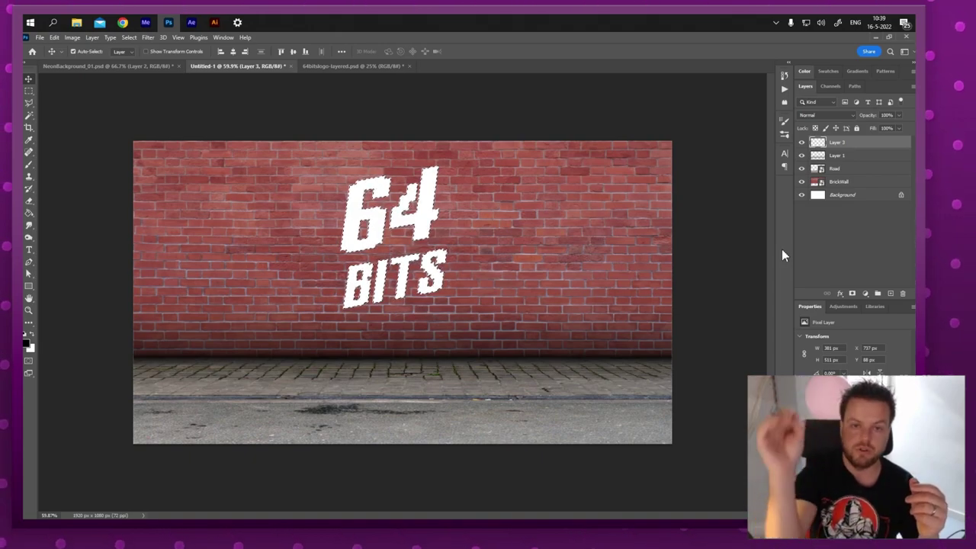
# Convert the logo selection to a work path and save the path as Logo
pyautogui.press('b')
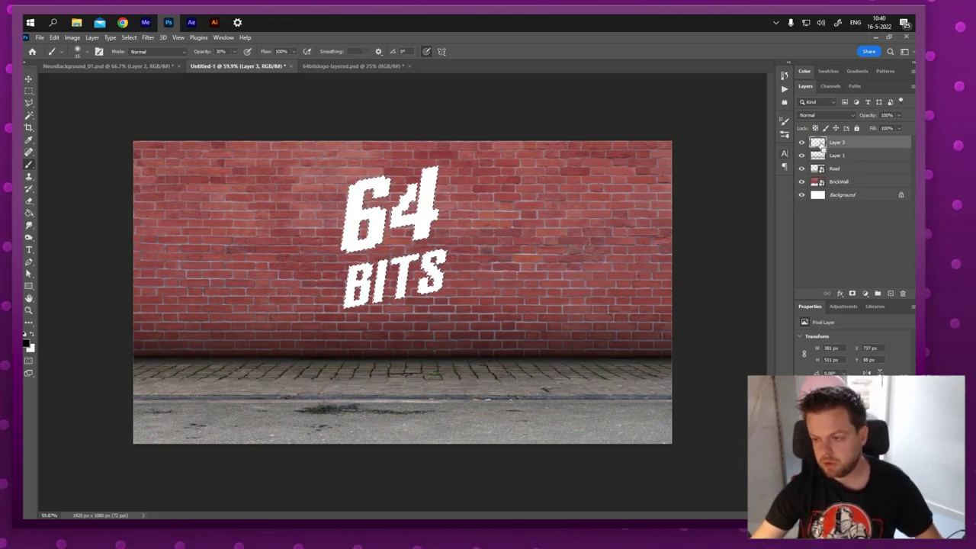
pyautogui.click(852, 85)
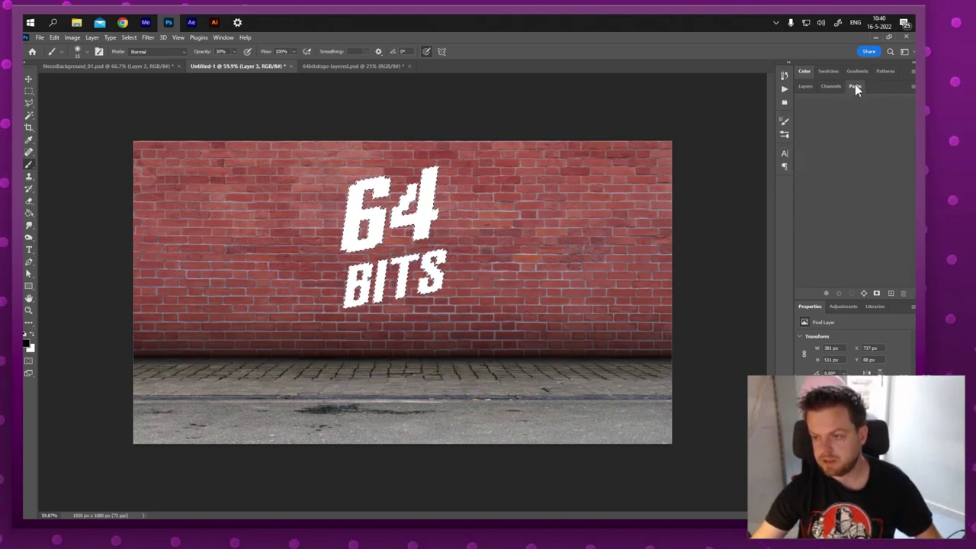
pyautogui.click(864, 293)
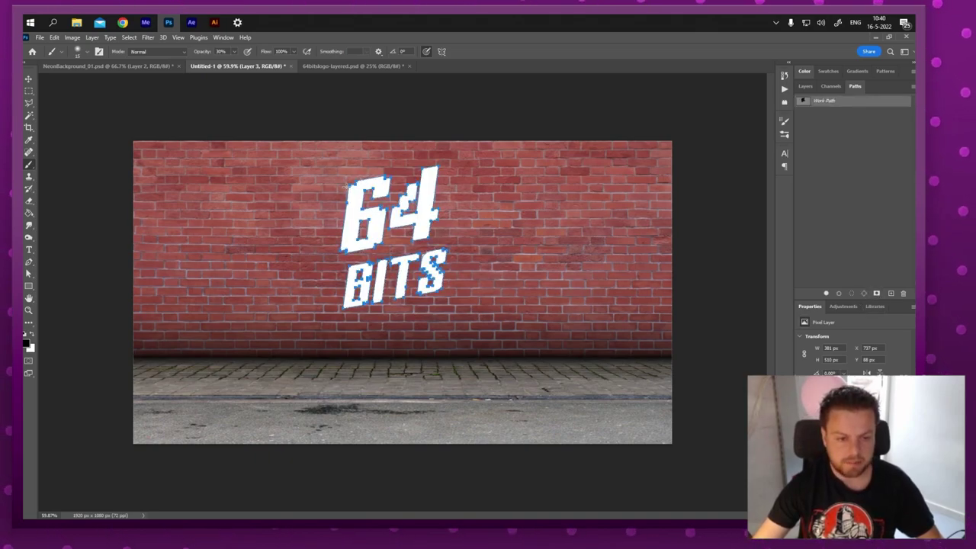
pyautogui.doubleClick(804, 103)
pyautogui.moveTo(839, 339); pyautogui.dragTo(658, 197)
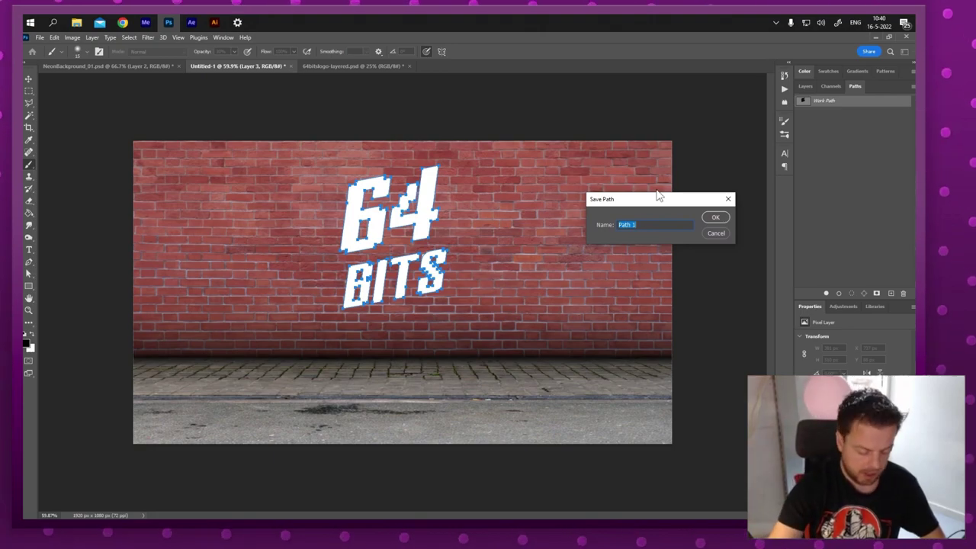
pyautogui.press('Return')
# Hide the merged logo layer while keeping its path active, and add a new empty layer above it
pyautogui.click(805, 86)
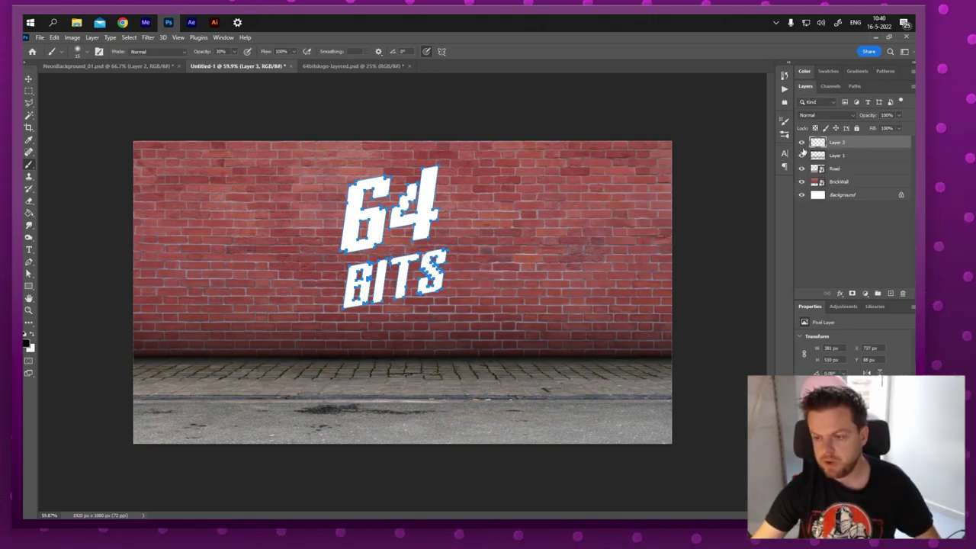
pyautogui.click(802, 142)
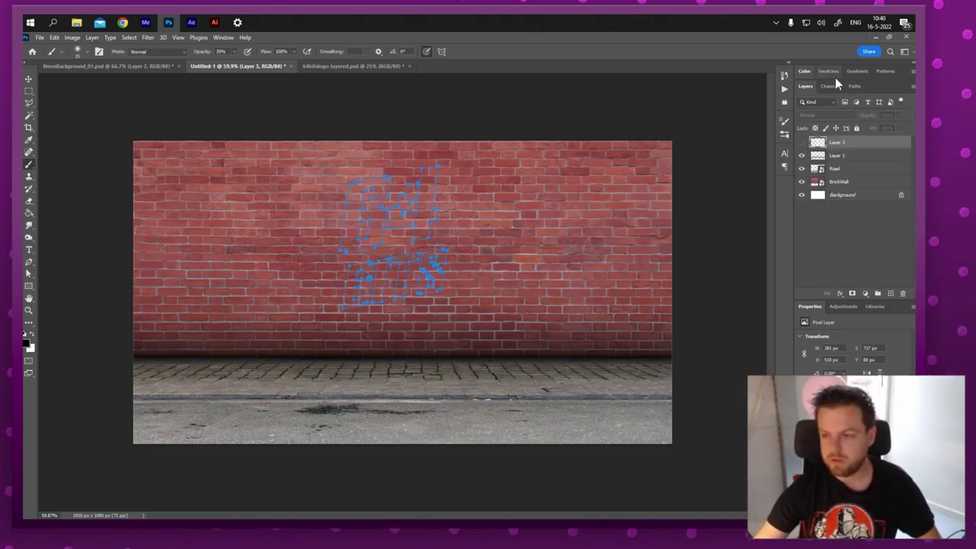
pyautogui.click(853, 86)
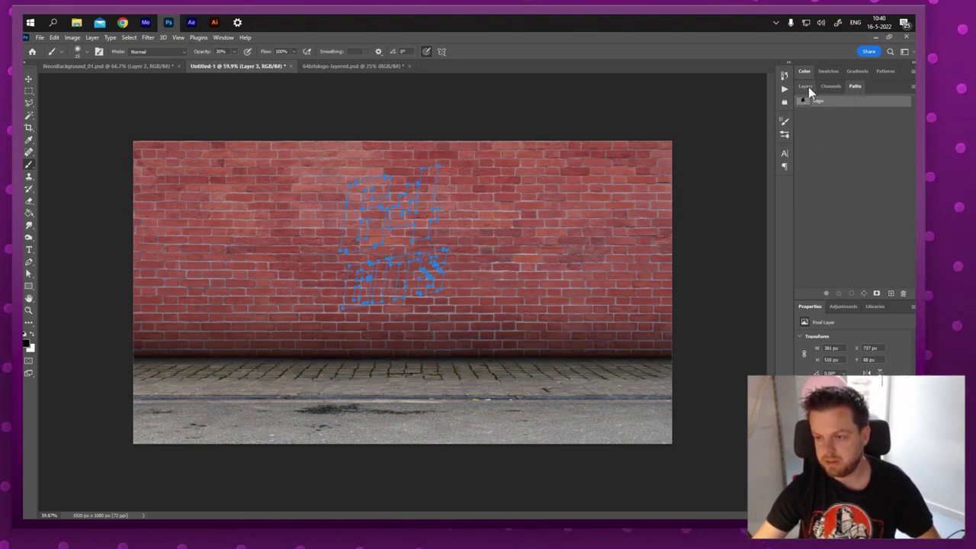
pyautogui.click(806, 87)
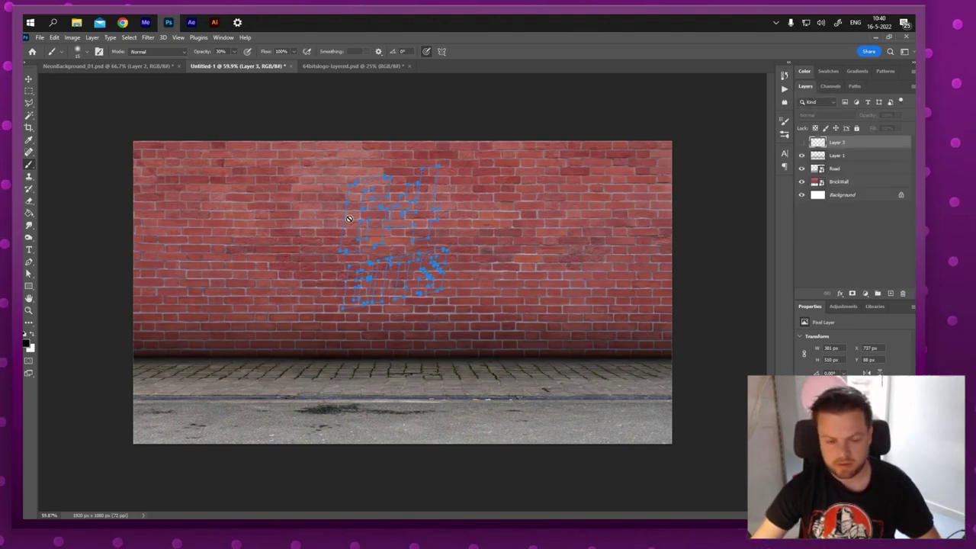
pyautogui.click(890, 293)
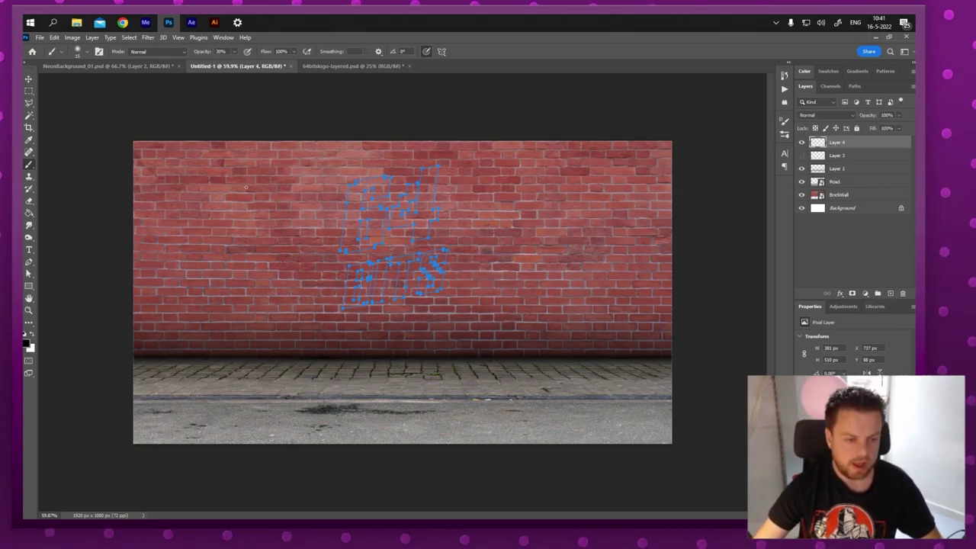
# Set the brush hardness to 100%, undoing the freehand test strokes on the wall
pyautogui.moveTo(240, 174)
pyautogui.mouseDown()
pyautogui.moveTo(250, 275)
pyautogui.moveTo(398, 350)
pyautogui.moveTo(554, 271)
pyautogui.moveTo(575, 308)
pyautogui.moveTo(555, 347)
pyautogui.moveTo(532, 353)
pyautogui.moveTo(581, 267)
pyautogui.mouseUp()
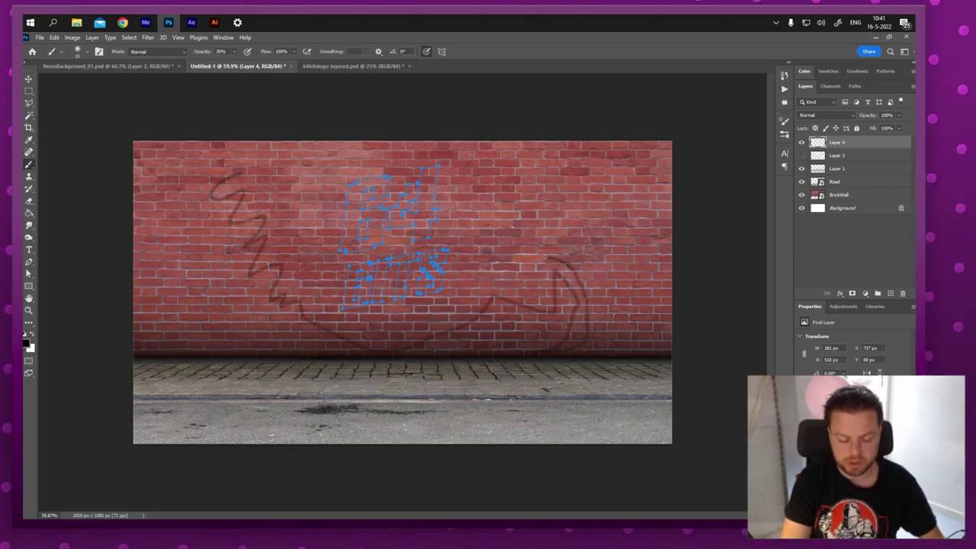
pyautogui.hotkey('ctrl', 'z')
pyautogui.click(79, 50)
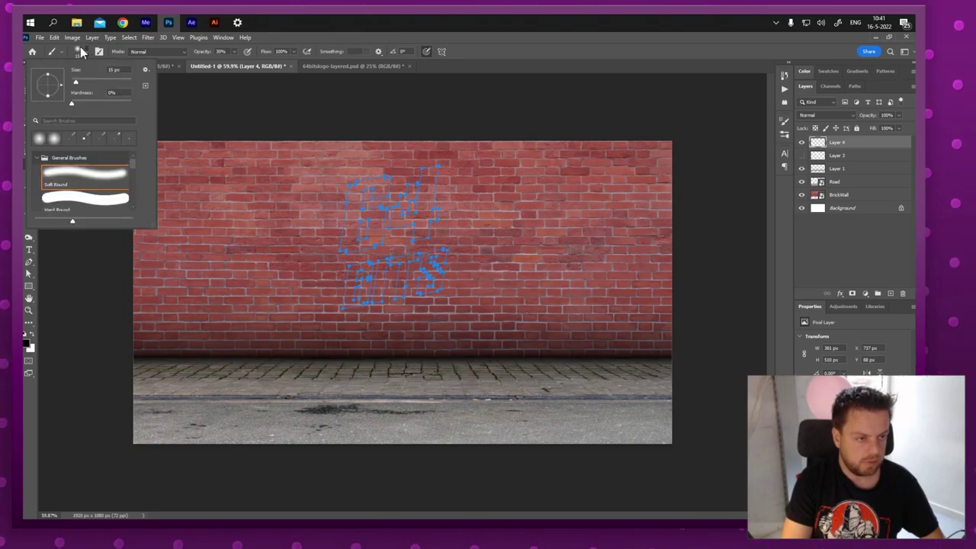
pyautogui.moveTo(72, 103); pyautogui.dragTo(152, 105)
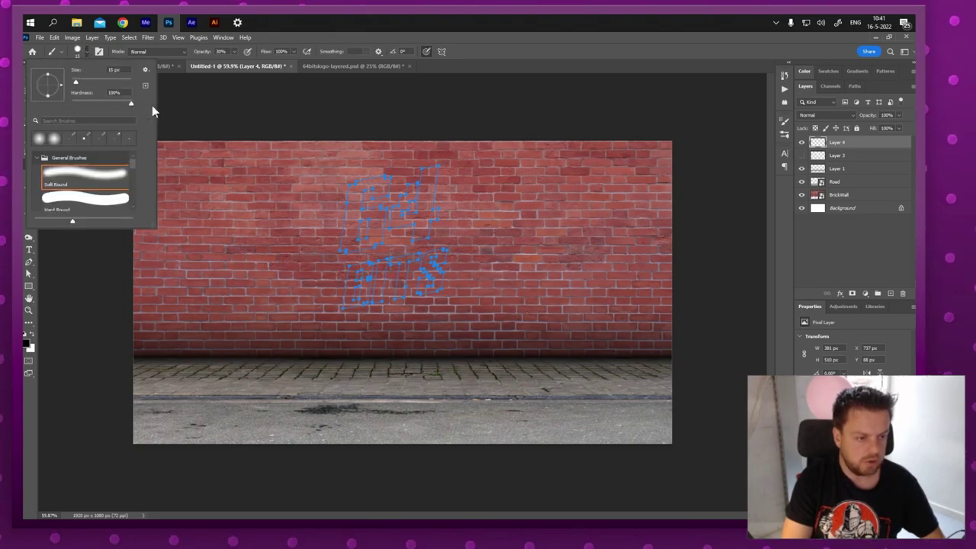
pyautogui.click(192, 211)
pyautogui.moveTo(192, 212)
pyautogui.mouseDown()
pyautogui.moveTo(244, 191)
pyautogui.moveTo(279, 268)
pyautogui.mouseUp()
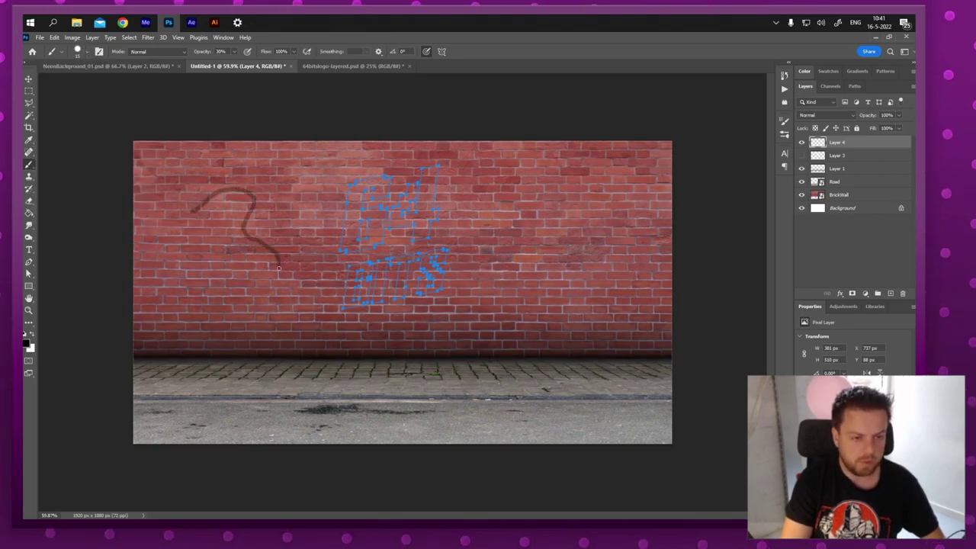
pyautogui.hotkey('ctrl', 'z')
# Set the brush opacity to 100% and undo the curved test stroke
pyautogui.click(211, 52)
pyautogui.press('Return')
pyautogui.moveTo(199, 185)
pyautogui.mouseDown()
pyautogui.moveTo(238, 164)
pyautogui.moveTo(232, 247)
pyautogui.moveTo(287, 212)
pyautogui.moveTo(308, 246)
pyautogui.mouseUp()
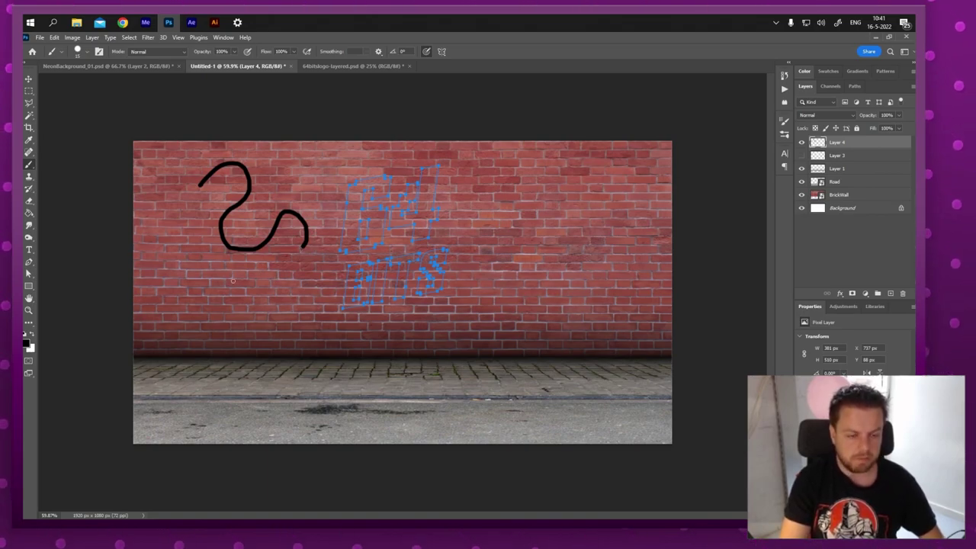
pyautogui.hotkey('ctrl', 'z')
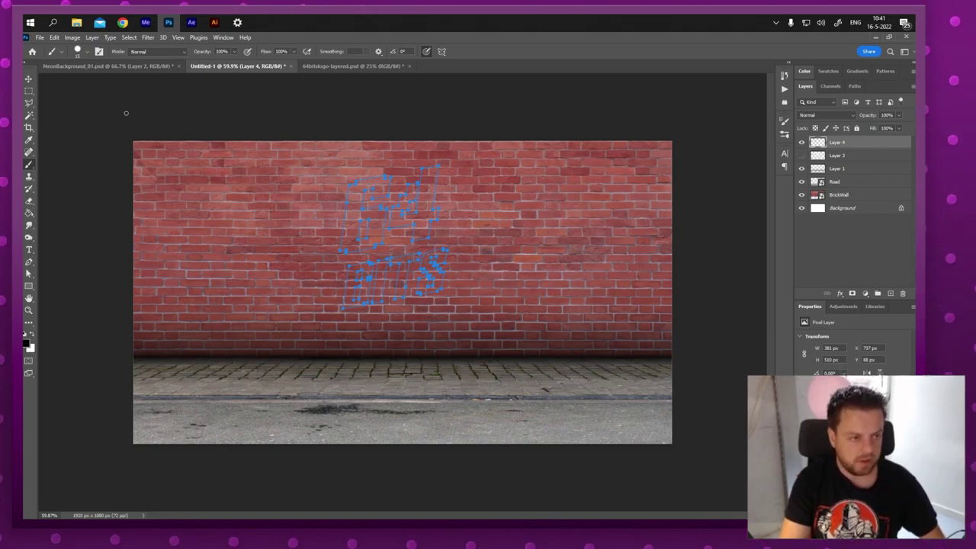
# Reduce the brush size to about 9 px, undoing the test strokes made with it
pyautogui.click(85, 52)
pyautogui.moveTo(77, 85); pyautogui.dragTo(75, 85)
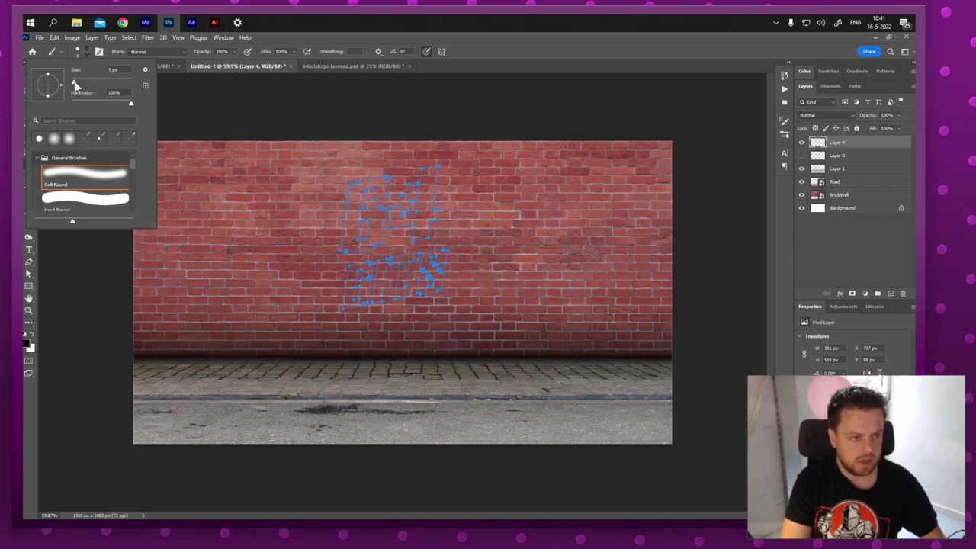
pyautogui.press('Return')
pyautogui.press('[')
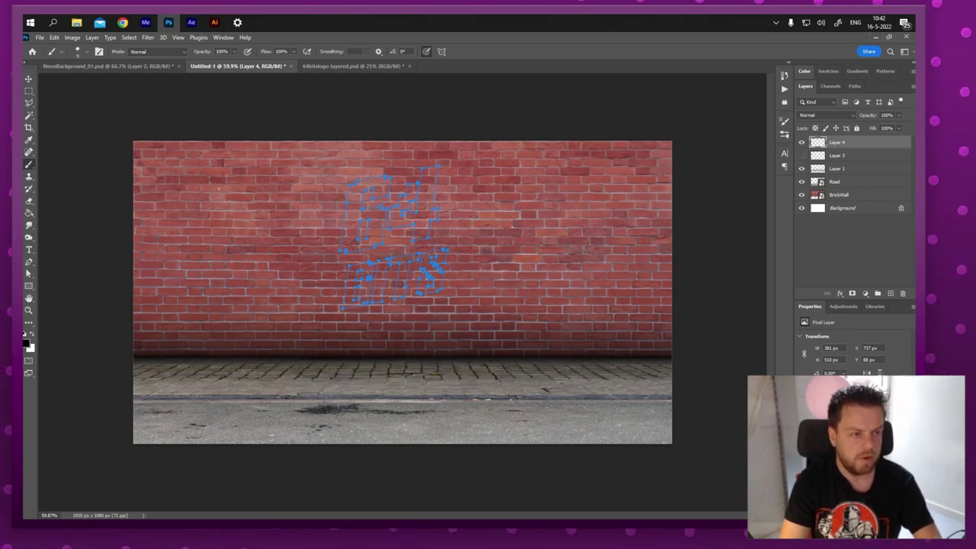
pyautogui.moveTo(200, 166)
pyautogui.mouseDown()
pyautogui.moveTo(264, 242)
pyautogui.moveTo(298, 236)
pyautogui.moveTo(256, 277)
pyautogui.moveTo(297, 267)
pyautogui.moveTo(309, 296)
pyautogui.mouseUp()
pyautogui.hotkey('ctrl', 'z')
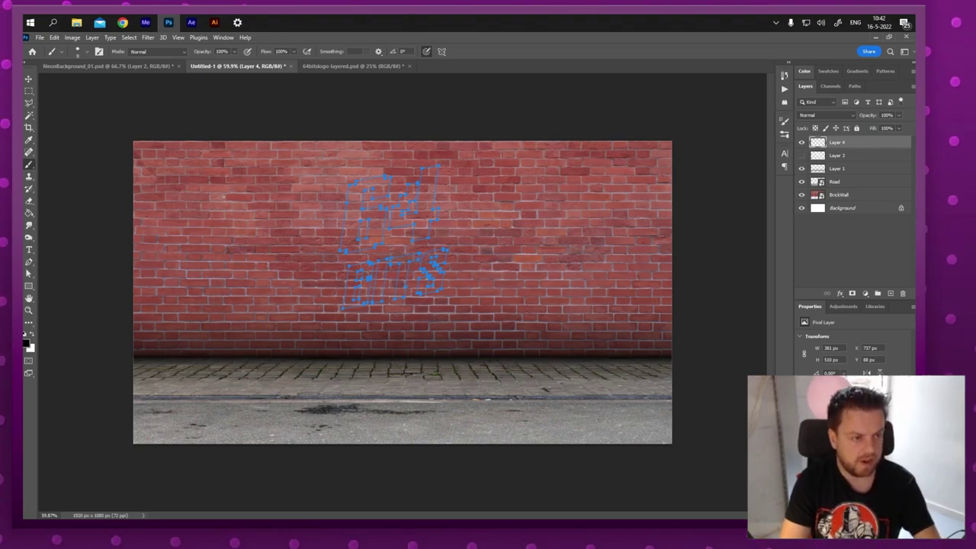
pyautogui.moveTo(258, 225)
pyautogui.mouseDown()
pyautogui.moveTo(257, 289)
pyautogui.moveTo(294, 289)
pyautogui.mouseUp()
pyautogui.hotkey('ctrl', 'z')
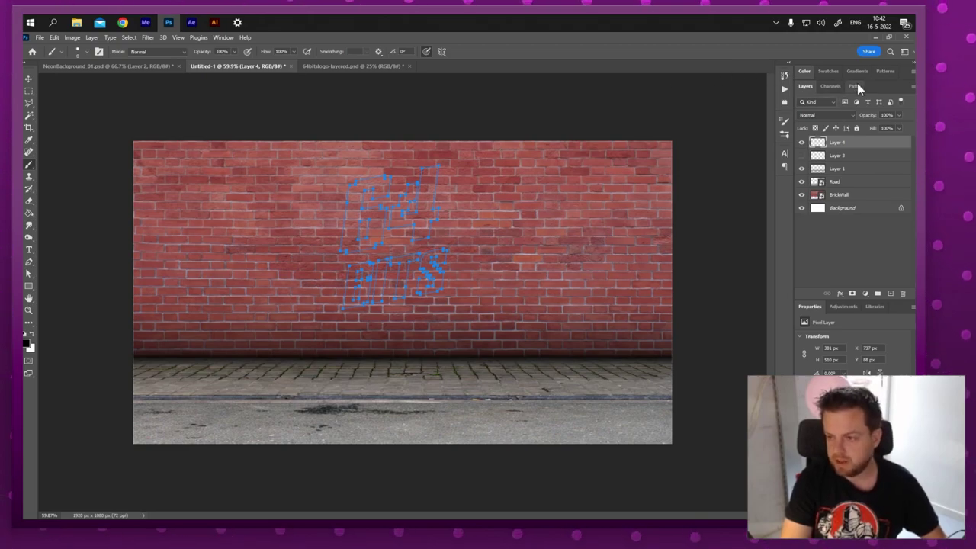
# Stroke the Logo path with the black brush on the empty layer and deselect the path
pyautogui.click(855, 86)
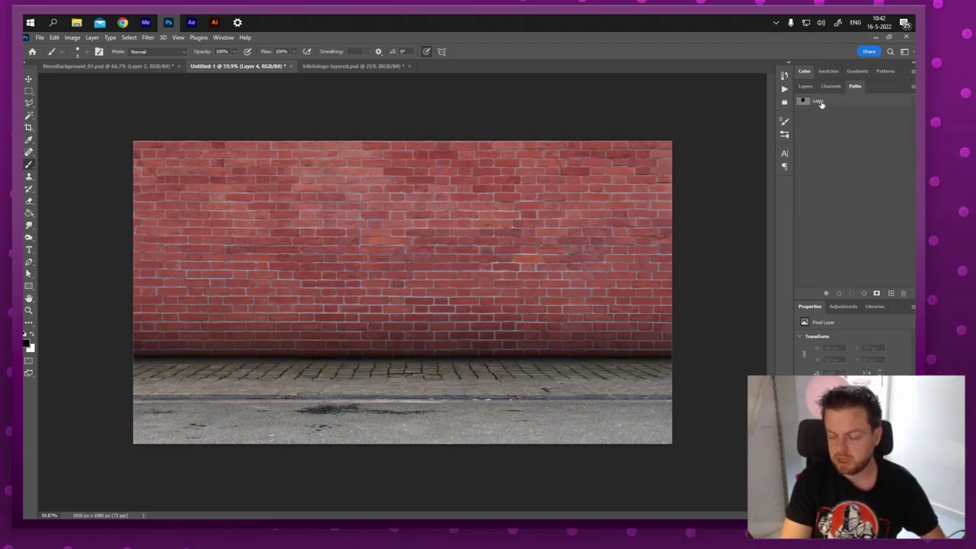
pyautogui.click(819, 102)
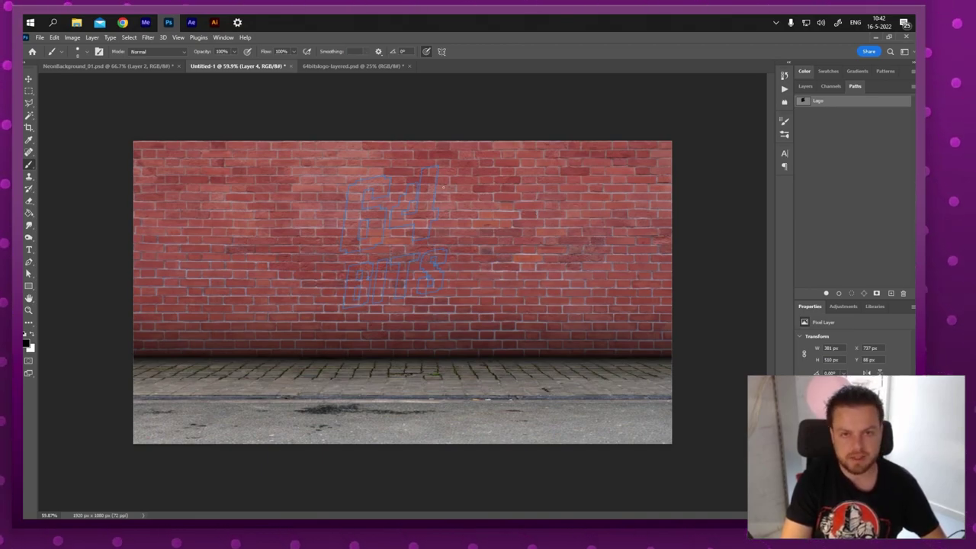
pyautogui.click(828, 295)
pyautogui.hotkey('ctrl', 'z')
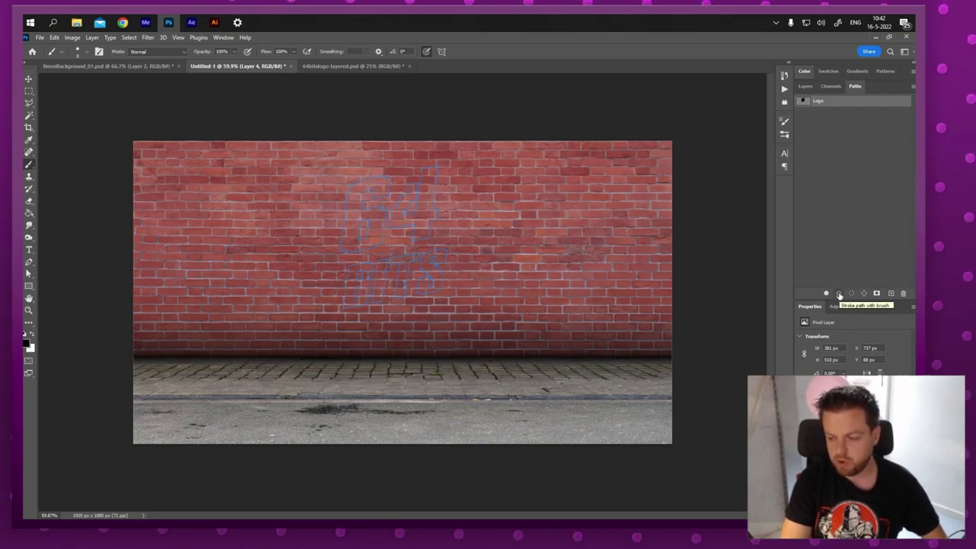
pyautogui.click(839, 294)
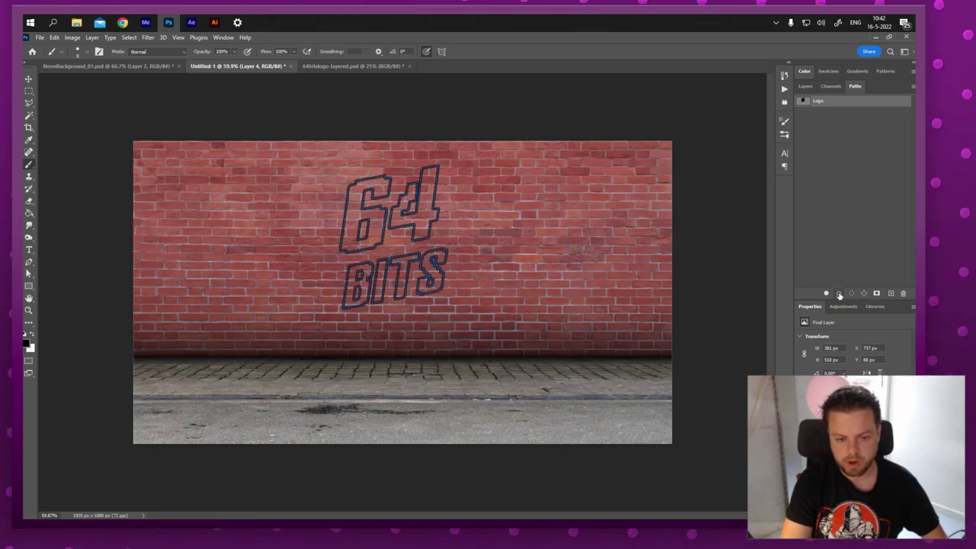
pyautogui.click(830, 176)
pyautogui.press('z')
pyautogui.moveTo(389, 166)
pyautogui.mouseDown()
pyautogui.moveTo(457, 166)
pyautogui.moveTo(391, 166)
pyautogui.mouseUp()
pyautogui.hotkey('ctrl', '0')
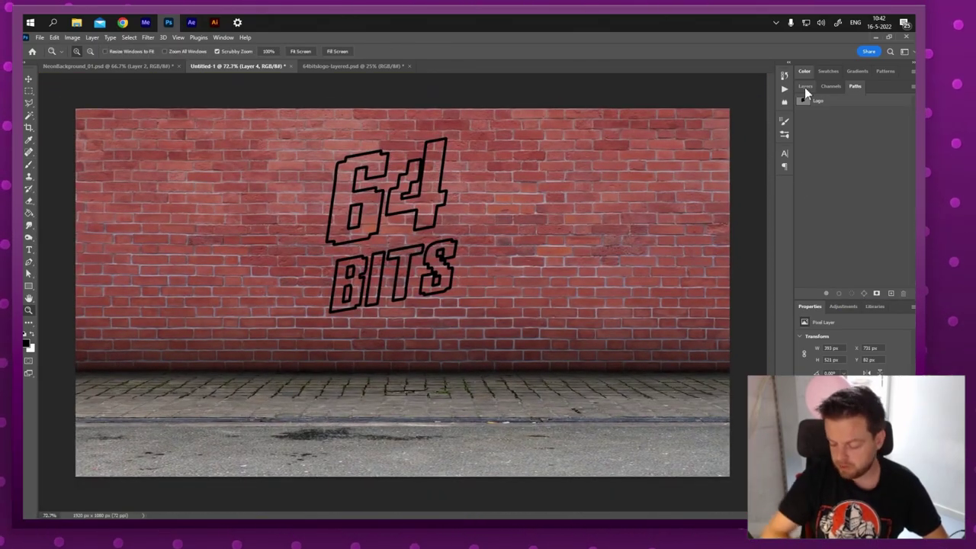
# Rename the outlined logo layer to Logo and the shadow layer above Road to AO
pyautogui.click(805, 86)
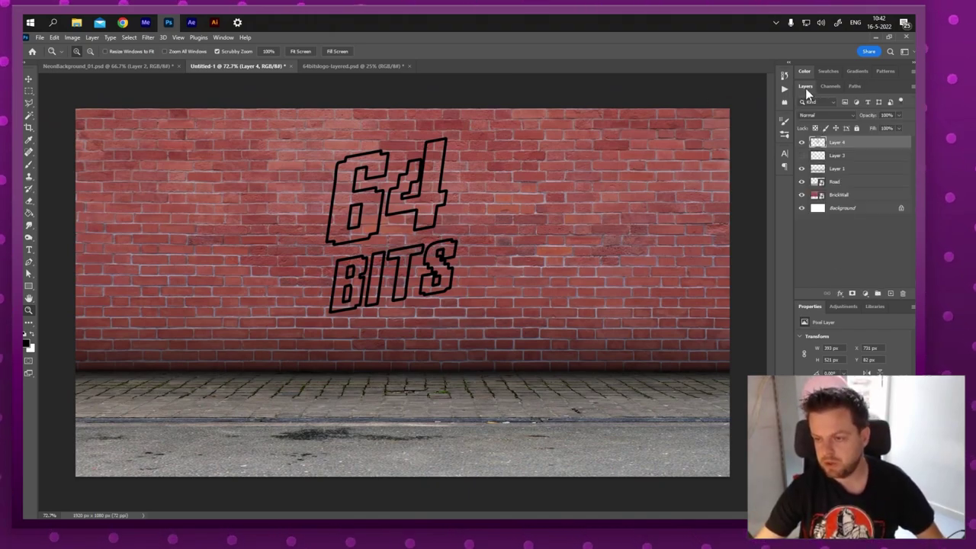
pyautogui.doubleClick(838, 142)
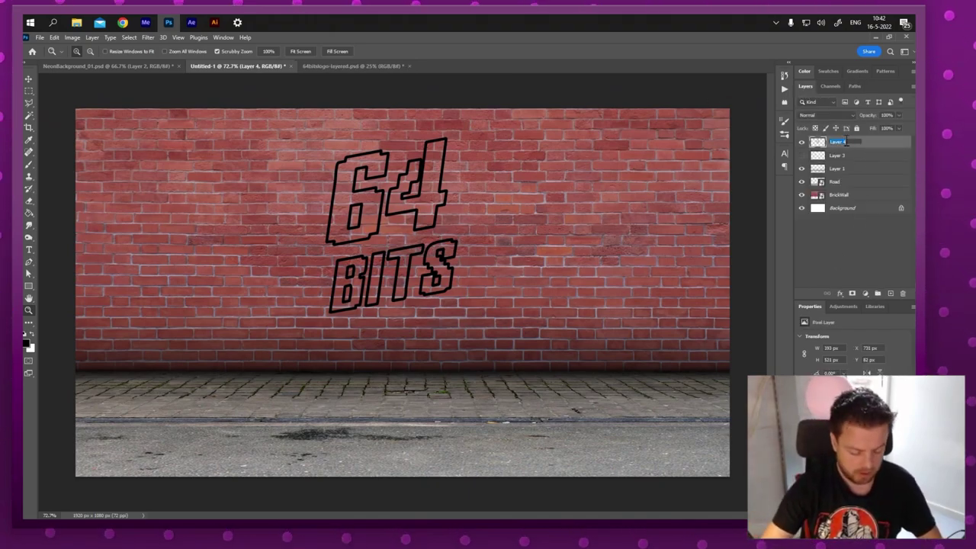
pyautogui.press('Return')
pyautogui.click(802, 155)
pyautogui.click(801, 154)
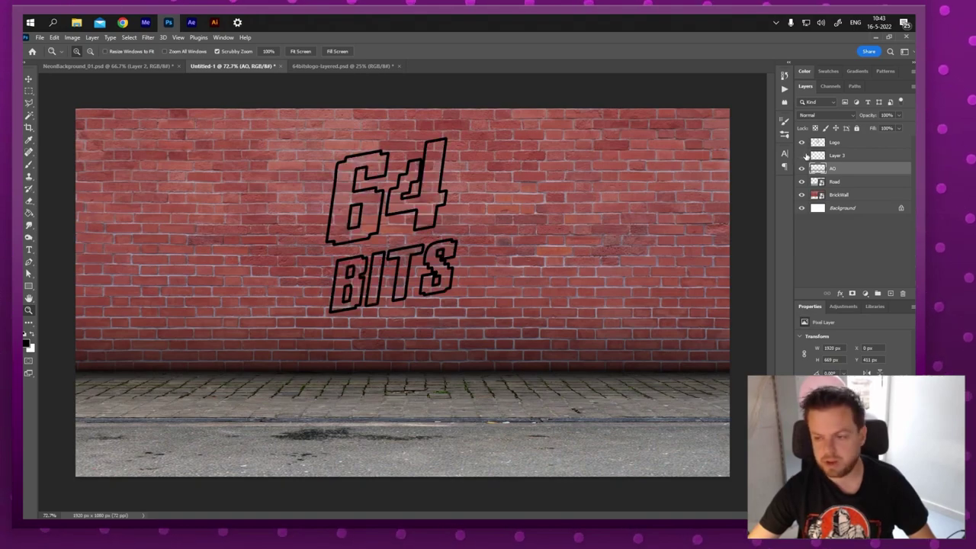
pyautogui.click(832, 143)
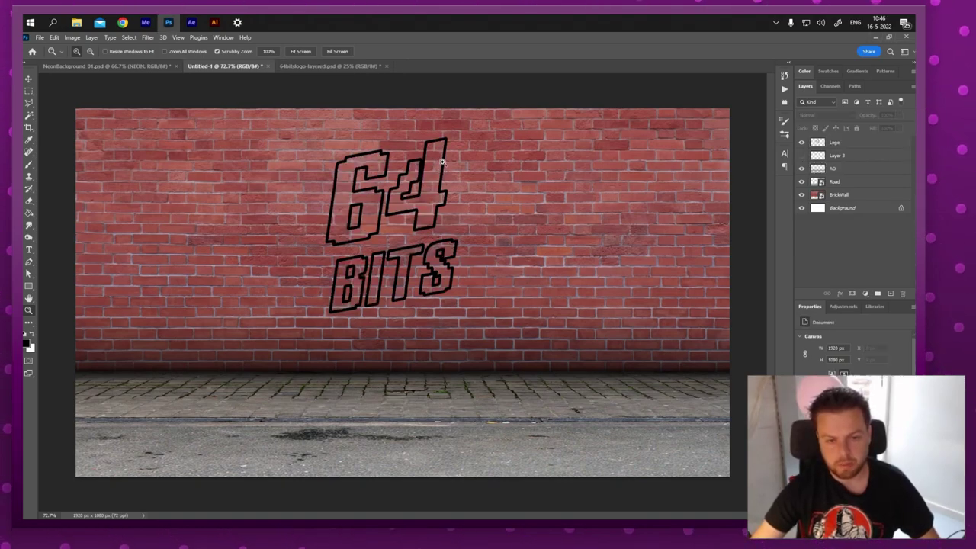
pyautogui.press('v')
pyautogui.click(445, 157)
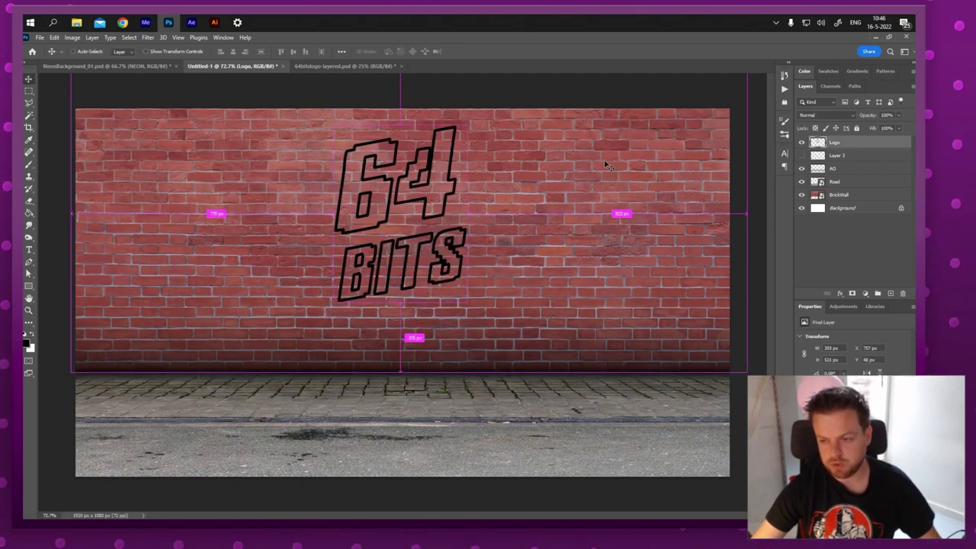
# Add a Color Overlay to the Logo layer with a bright magenta colour and 90% opacity
pyautogui.rightClick(848, 143)
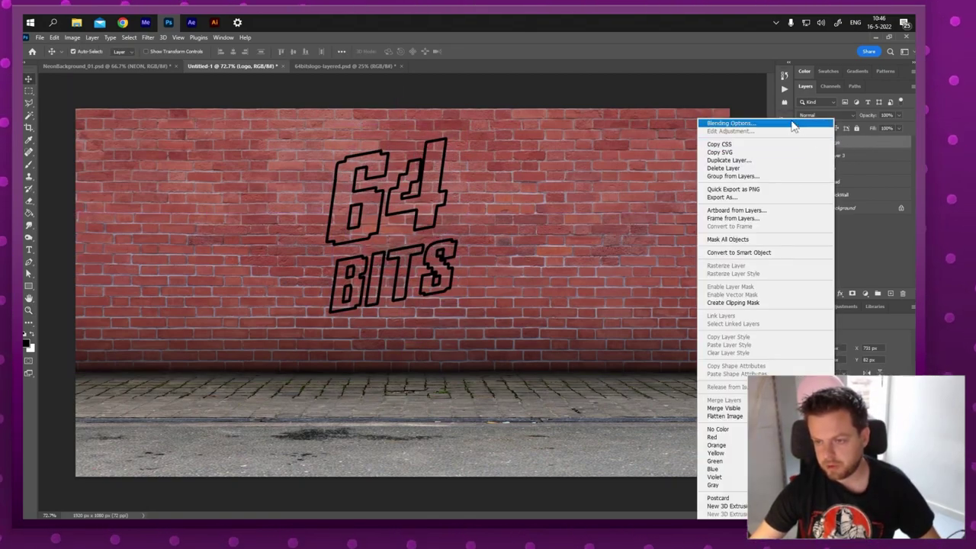
pyautogui.click(792, 126)
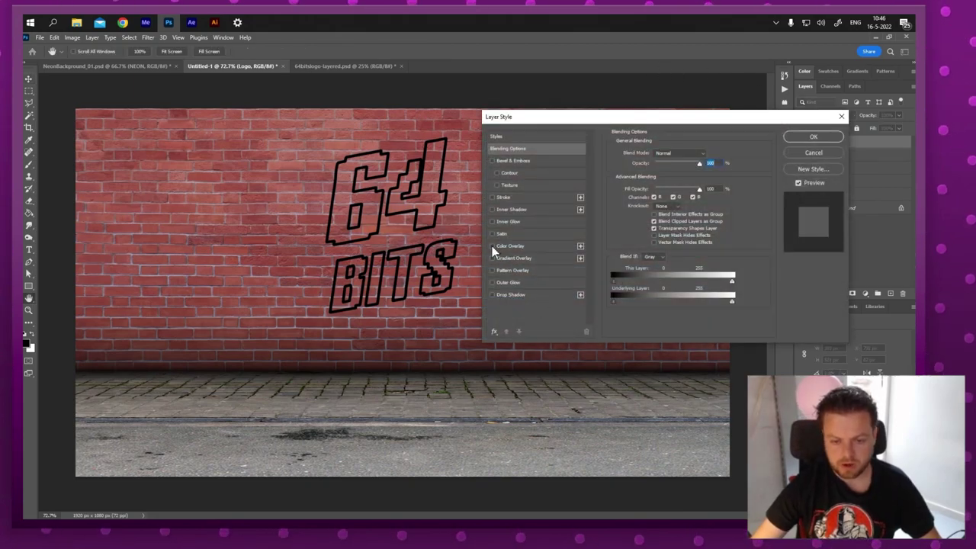
pyautogui.click(491, 246)
pyautogui.click(506, 246)
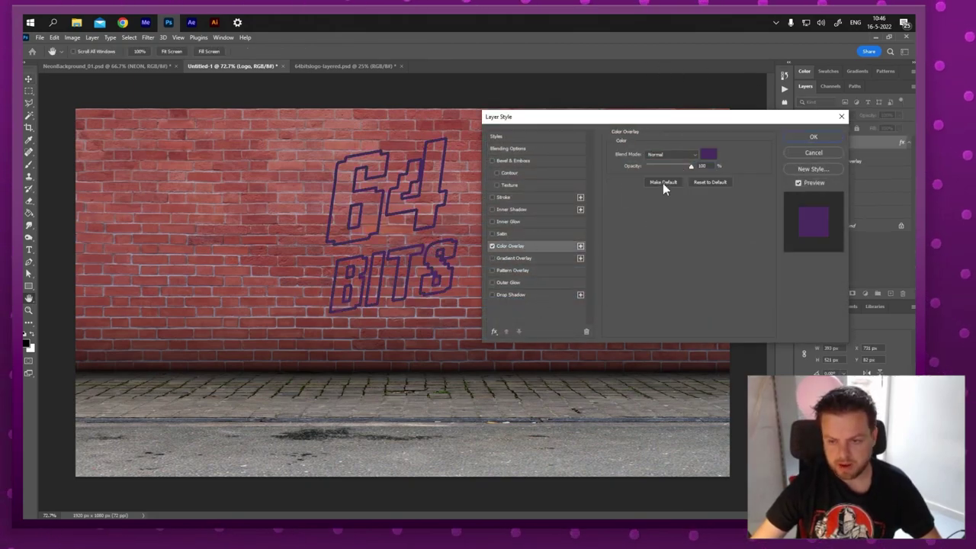
pyautogui.click(708, 155)
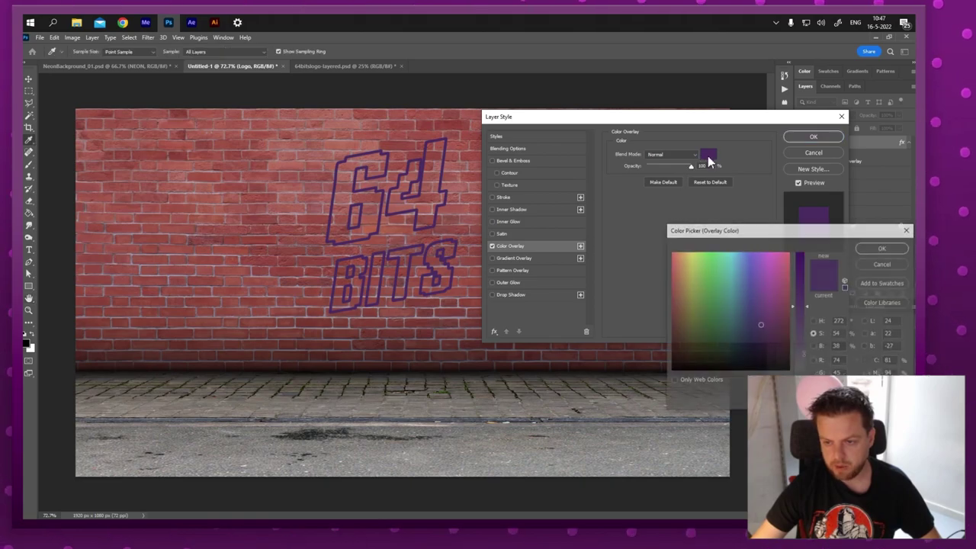
pyautogui.click(767, 256)
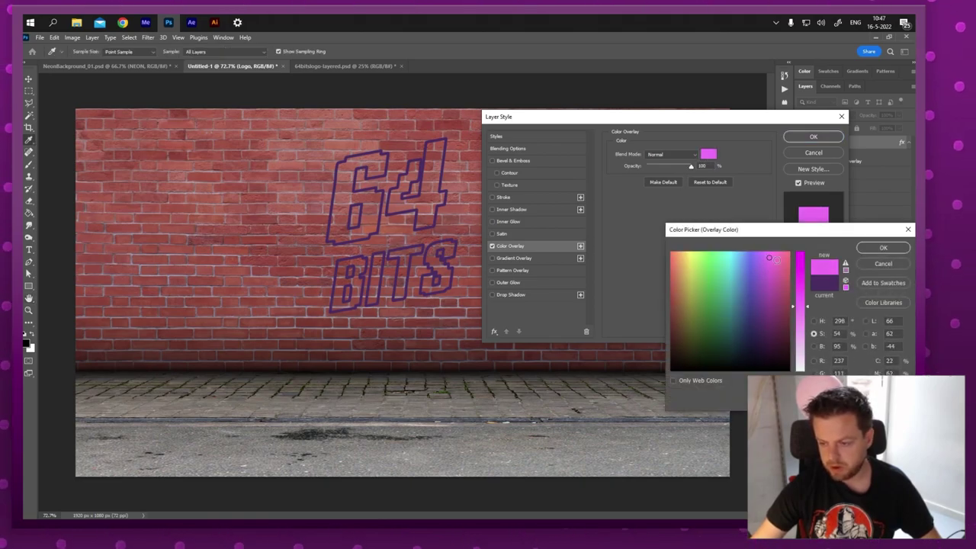
pyautogui.click(788, 253)
pyautogui.click(883, 248)
pyautogui.moveTo(692, 166); pyautogui.dragTo(687, 165)
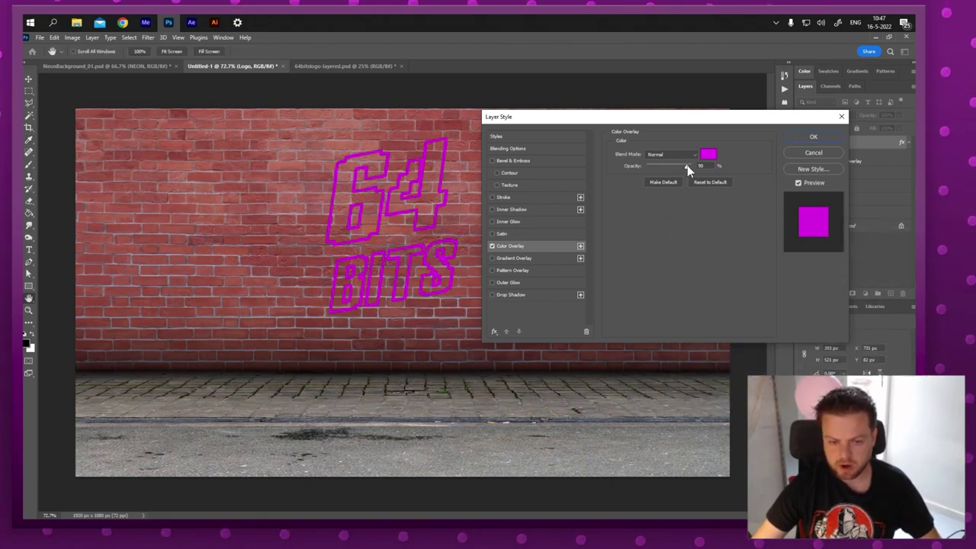
# Add a white Inner Glow to the Logo layer with 65% opacity and a 6 px size
pyautogui.click(513, 223)
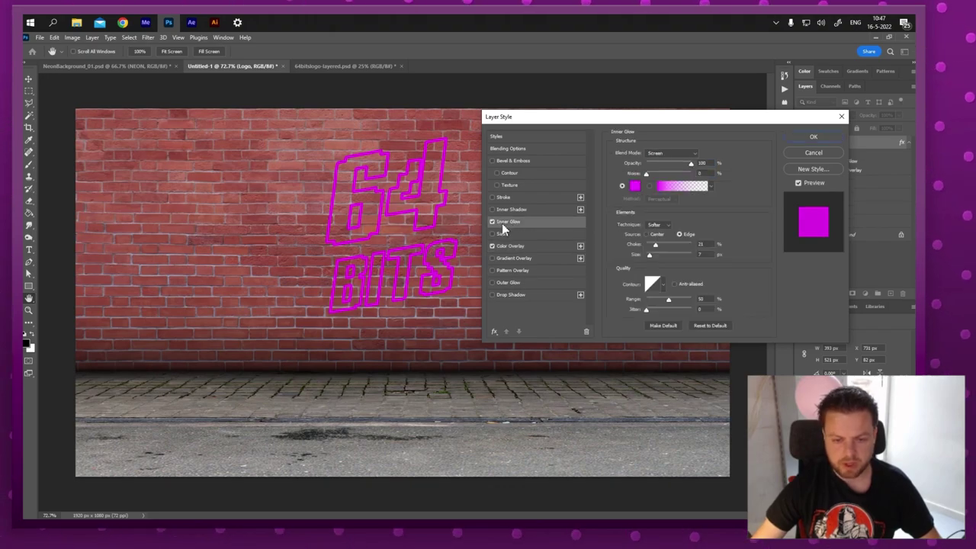
pyautogui.click(635, 186)
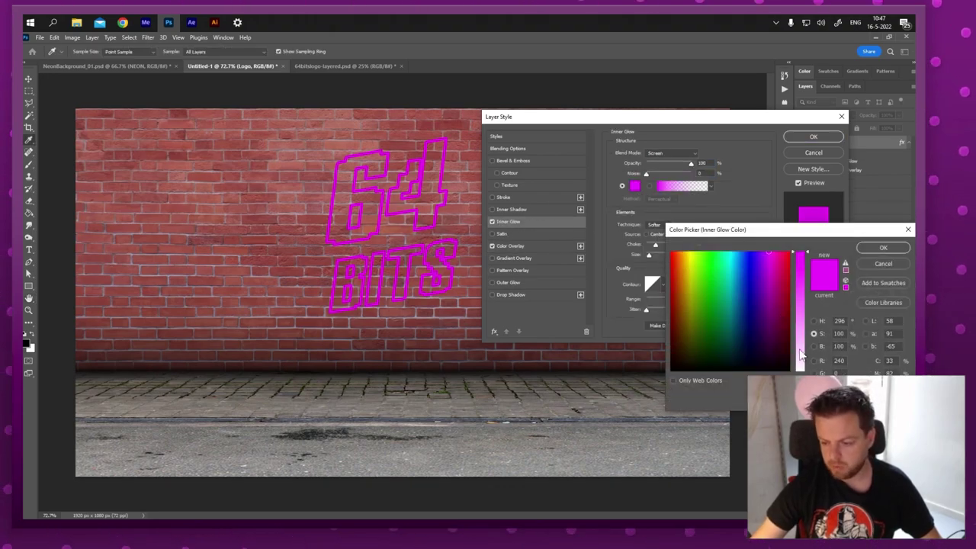
pyautogui.moveTo(799, 254); pyautogui.dragTo(799, 370)
pyautogui.click(883, 248)
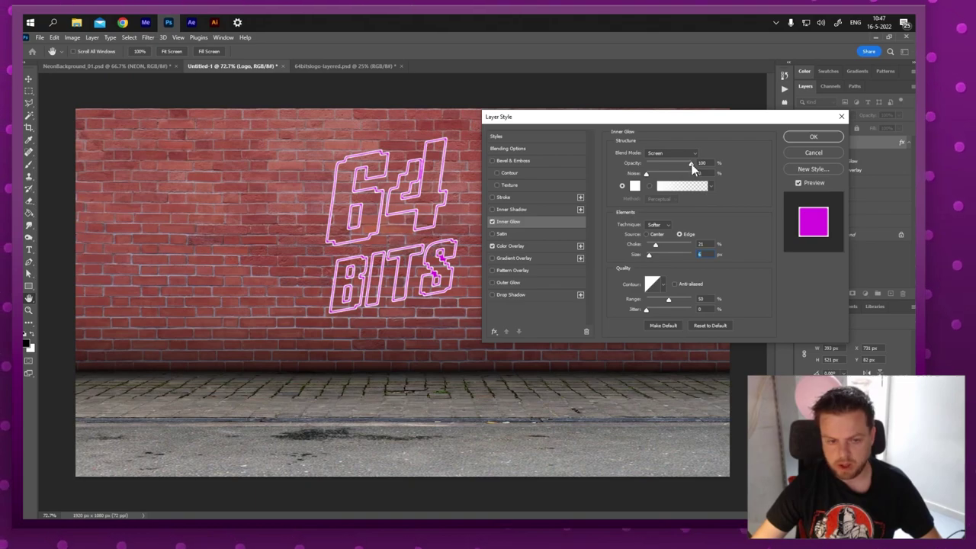
pyautogui.moveTo(690, 164); pyautogui.dragTo(674, 166)
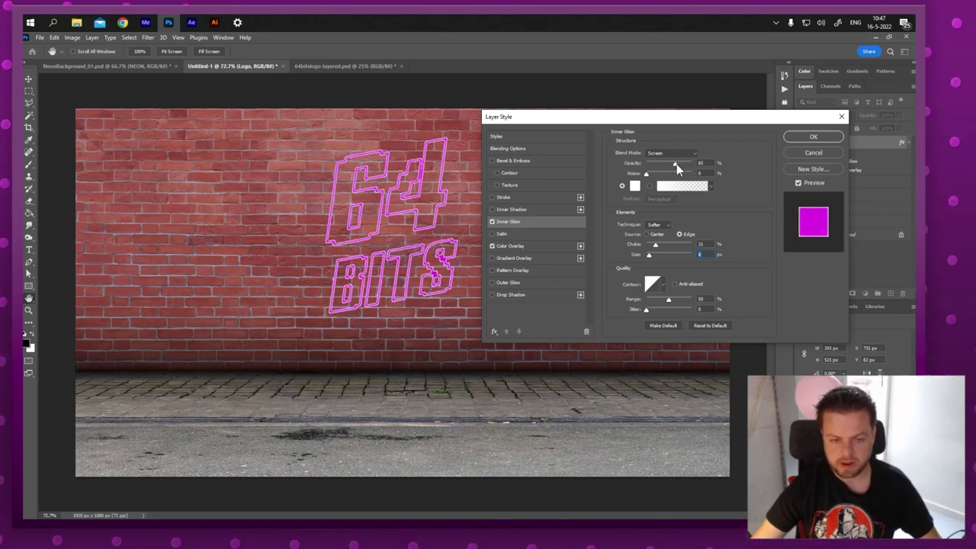
# Add a magenta Outer Glow to the Logo layer with 1% spread and a 70 px size
pyautogui.click(516, 282)
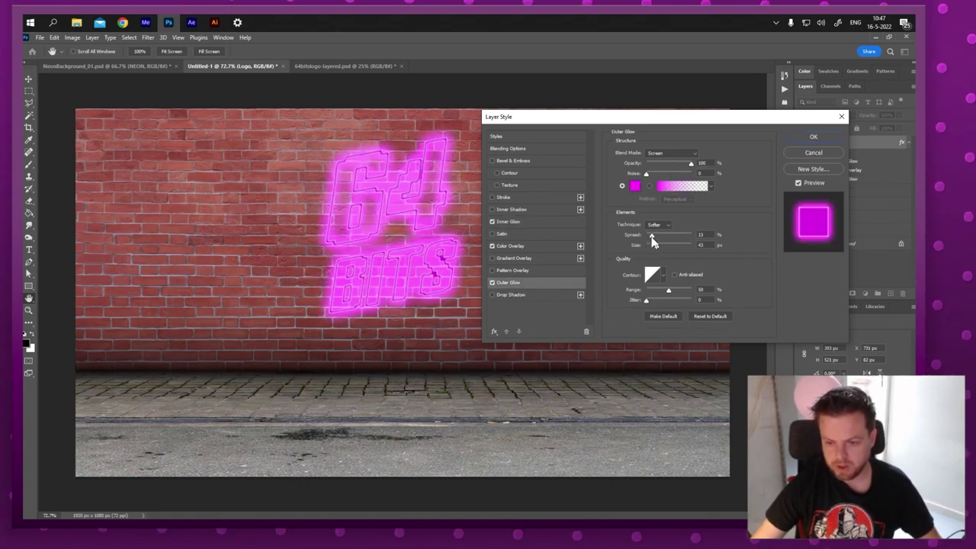
pyautogui.moveTo(652, 235)
pyautogui.mouseDown()
pyautogui.moveTo(702, 237)
pyautogui.moveTo(647, 231)
pyautogui.moveTo(643, 244)
pyautogui.mouseUp()
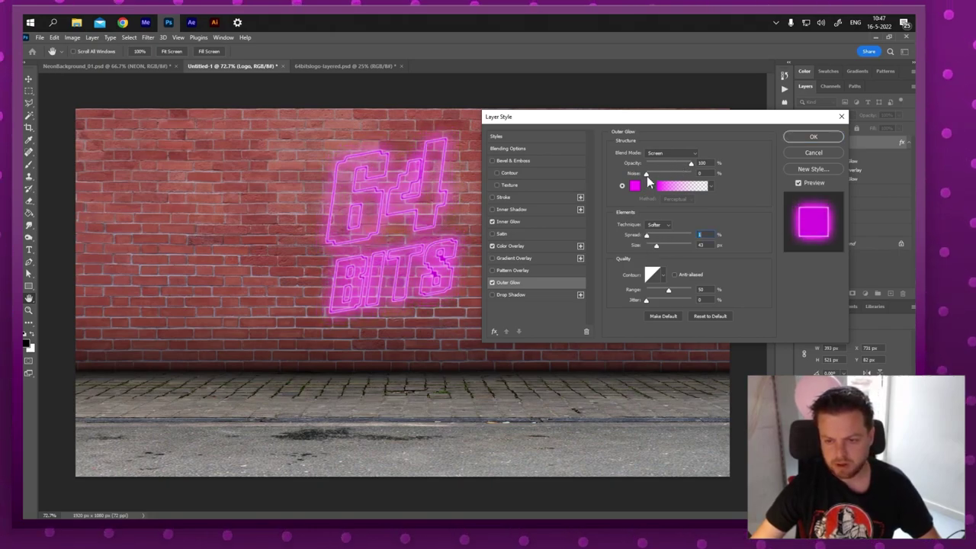
pyautogui.moveTo(656, 247); pyautogui.dragTo(662, 247)
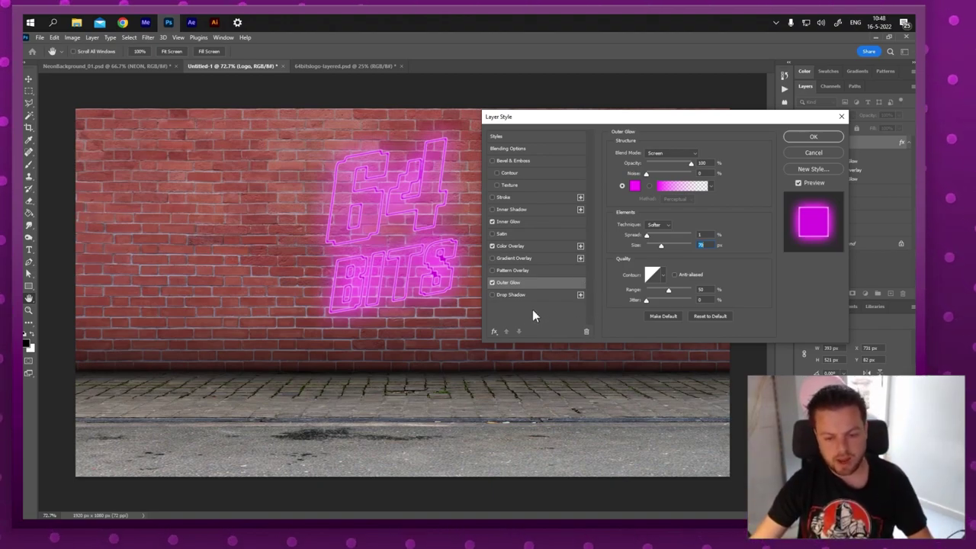
# Add a default black Drop Shadow to the Logo layer and set 94% opacity, 14 px distance and 7 px size
pyautogui.click(492, 294)
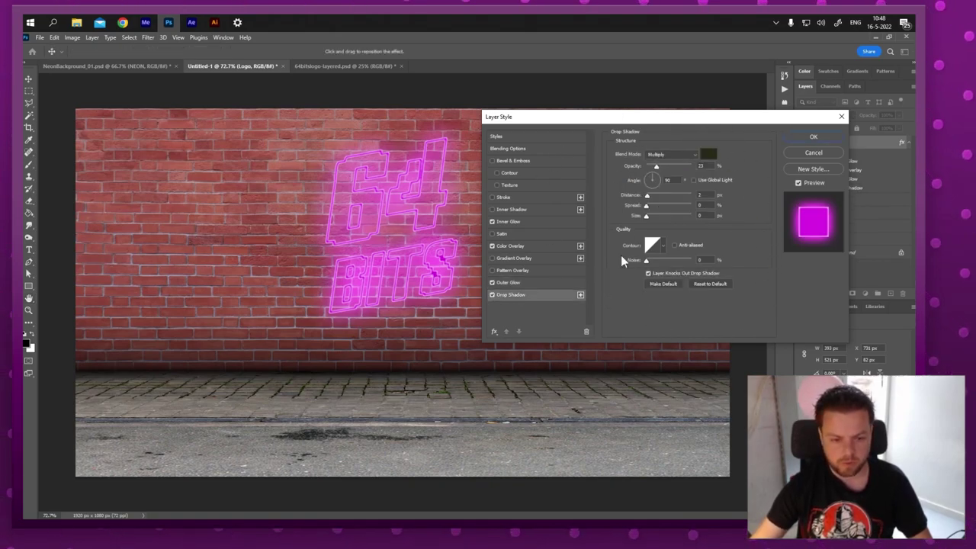
pyautogui.click(710, 284)
pyautogui.moveTo(649, 217); pyautogui.dragTo(688, 172)
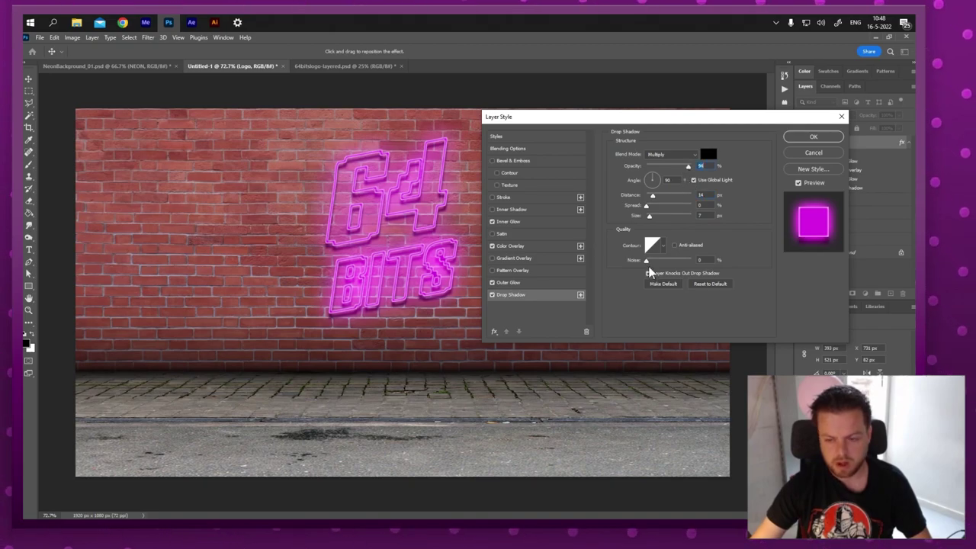
# Try other light angles for the Logo layer's Drop Shadow and set the angle back to 90°
pyautogui.click(657, 182)
pyautogui.click(650, 190)
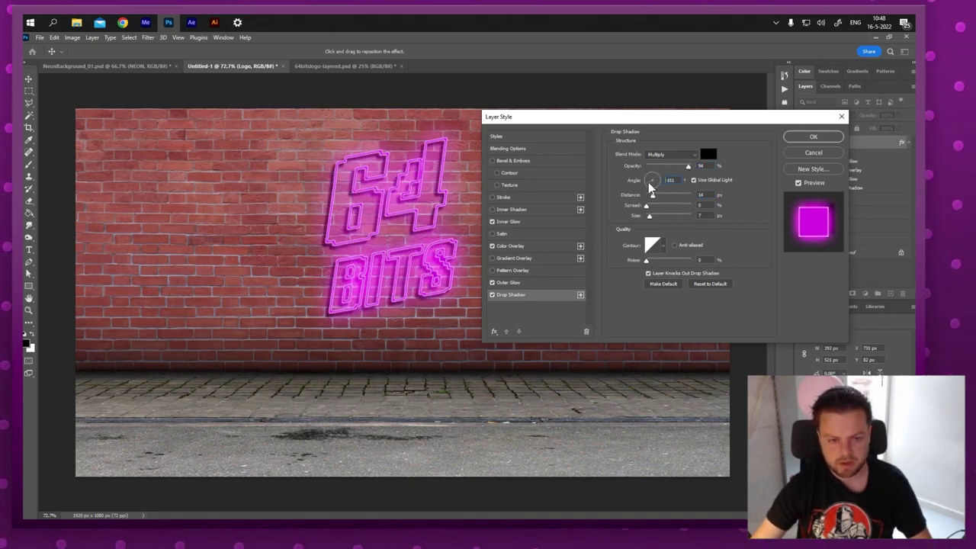
pyautogui.click(650, 177)
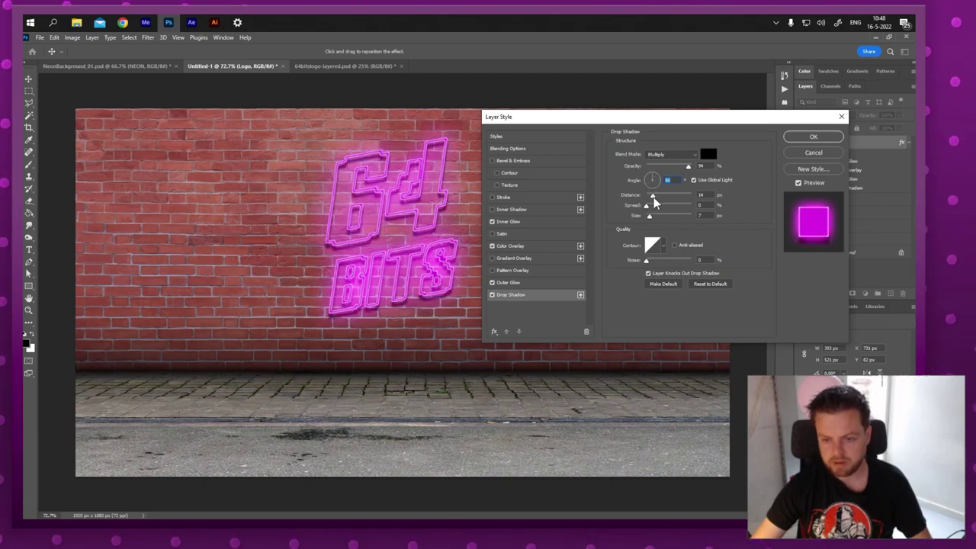
# Raise the Logo layer's Inner Glow opacity slightly and reduce its Drop Shadow opacity and distance
pyautogui.click(508, 222)
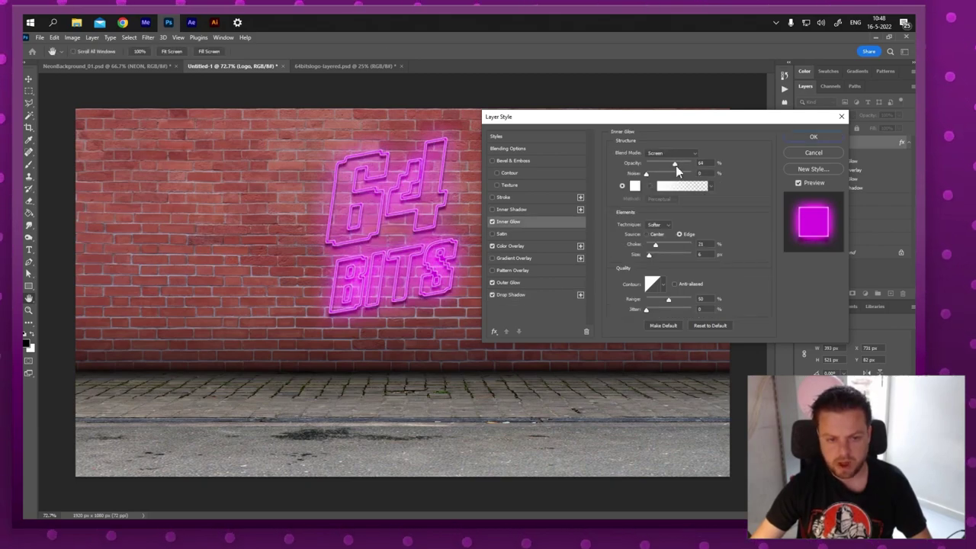
pyautogui.click(680, 165)
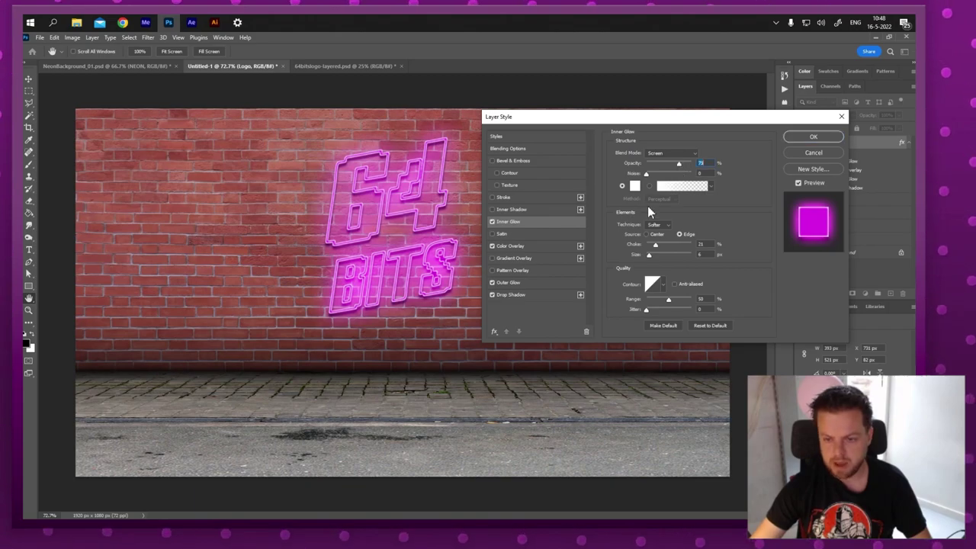
pyautogui.click(511, 294)
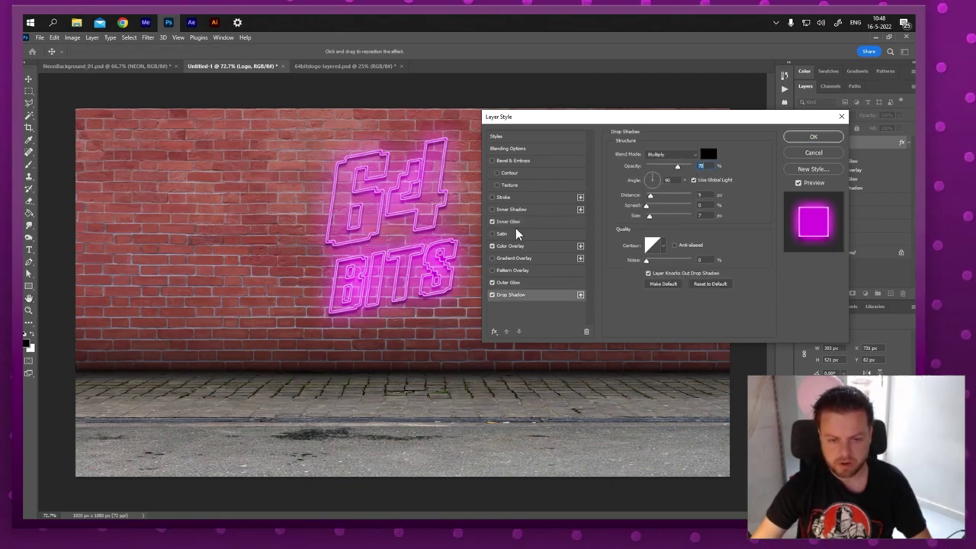
# Set the Logo layer's Color Overlay opacity to 100% and its Outer Glow spread to 4%
pyautogui.click(517, 247)
pyautogui.moveTo(686, 168); pyautogui.dragTo(708, 165)
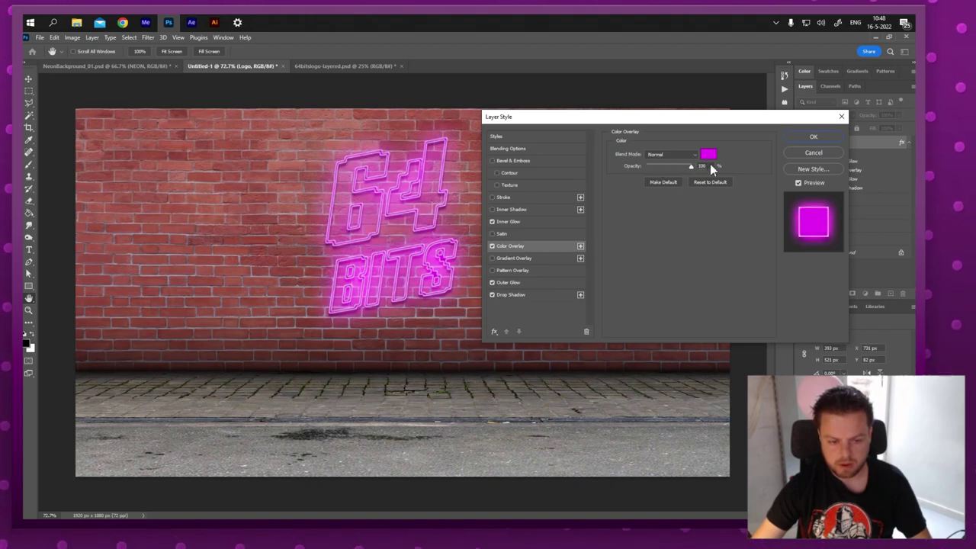
pyautogui.click(513, 282)
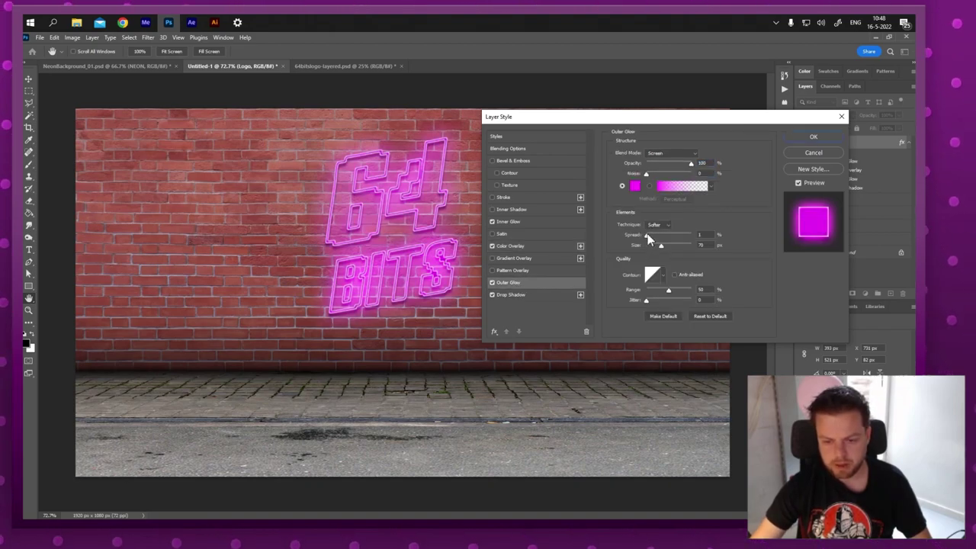
pyautogui.moveTo(647, 236); pyautogui.dragTo(649, 235)
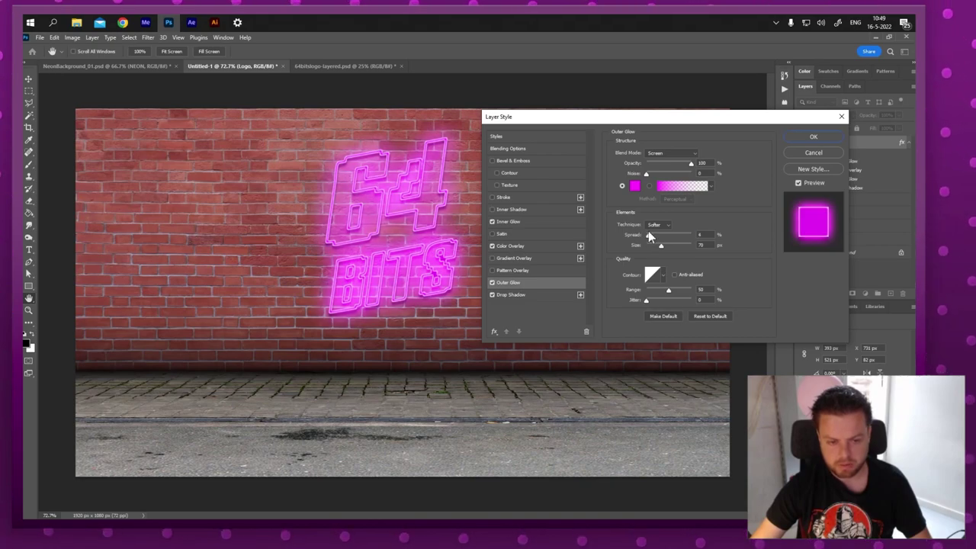
# Change the Color Overlay colour to a less saturated magenta with 81% saturation and apply the Logo layer's styles
pyautogui.click(510, 246)
pyautogui.click(708, 154)
pyautogui.moveTo(801, 282)
pyautogui.mouseDown()
pyautogui.moveTo(803, 332)
pyautogui.moveTo(803, 276)
pyautogui.mouseUp()
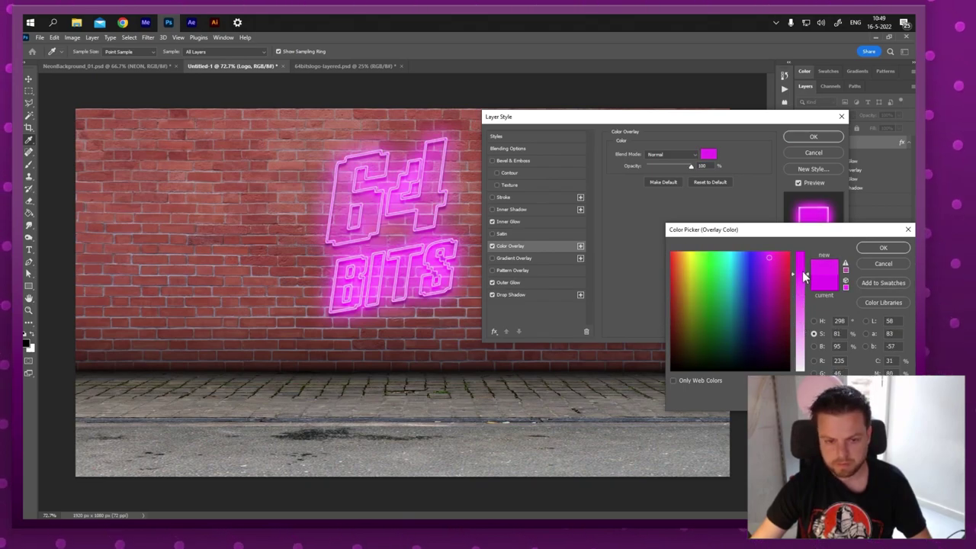
pyautogui.click(883, 248)
pyautogui.click(813, 136)
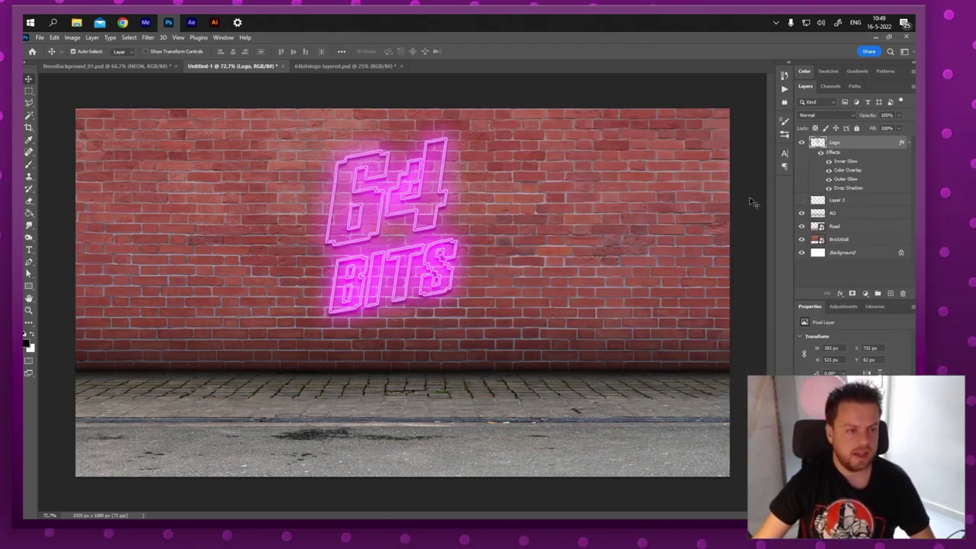
# Check the finished NeonBackground_01.psd for reference and add a new layer above Logo in the untitled document
pyautogui.click(113, 66)
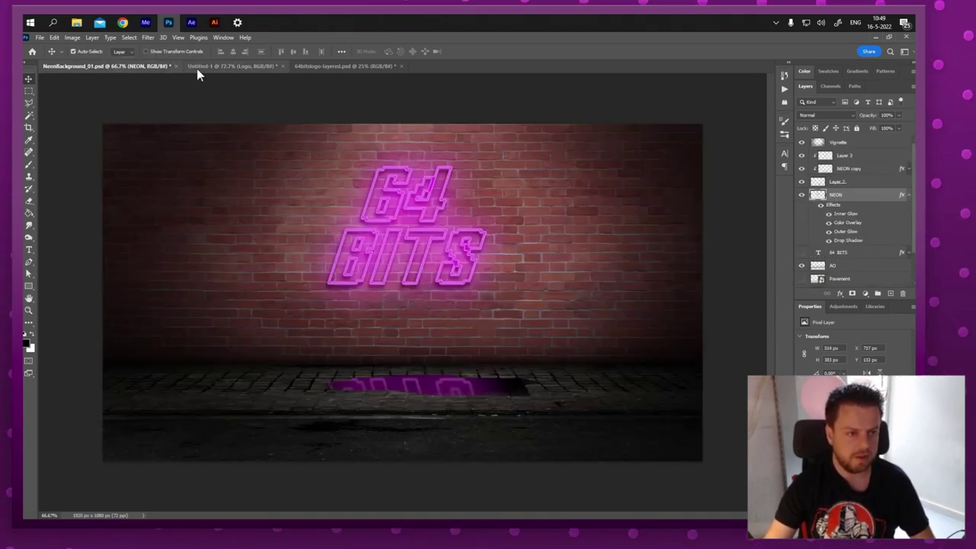
pyautogui.click(216, 65)
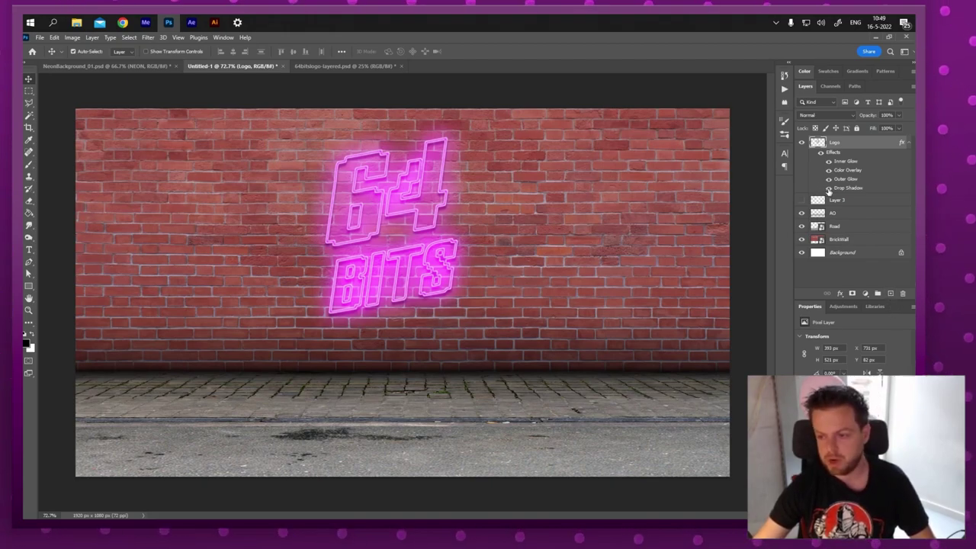
pyautogui.click(890, 293)
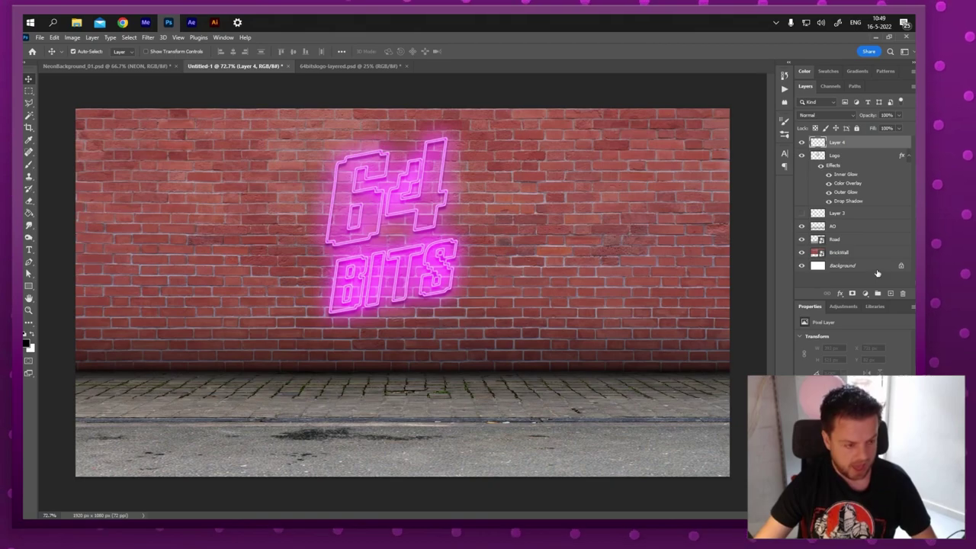
# Switch to the Brush tool and enlarge its tip greatly for painting shadows with black
pyautogui.press('b')
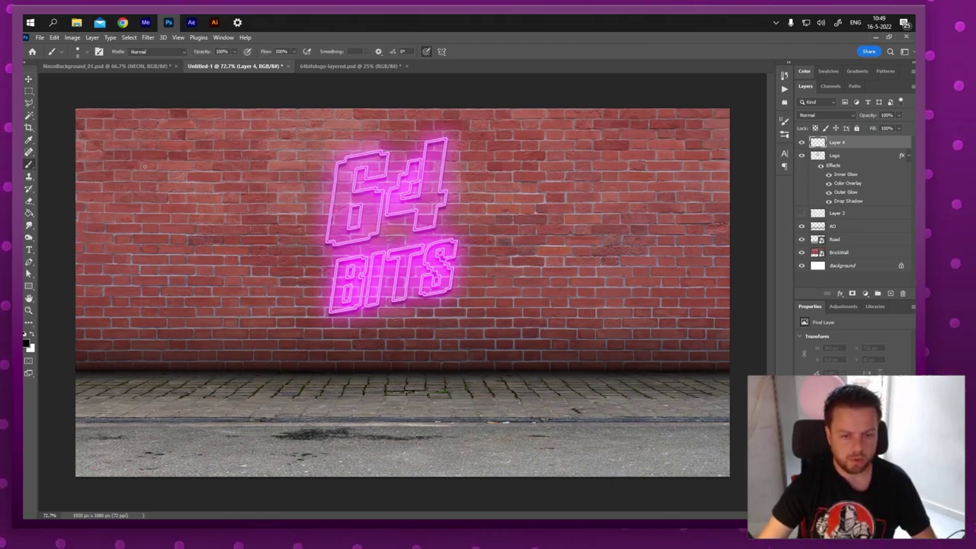
pyautogui.press(']')
pyautogui.press(']')
pyautogui.press(']')
pyautogui.press(']')
pyautogui.press(']')
pyautogui.press(']')
pyautogui.press(']')
pyautogui.press(']')
pyautogui.press(']')
pyautogui.press(']')
pyautogui.press(']')
pyautogui.press(']')
pyautogui.press(']')
pyautogui.press(']')
pyautogui.press(']')
pyautogui.press(']')
pyautogui.press(']')
pyautogui.press(']')
pyautogui.press(']')
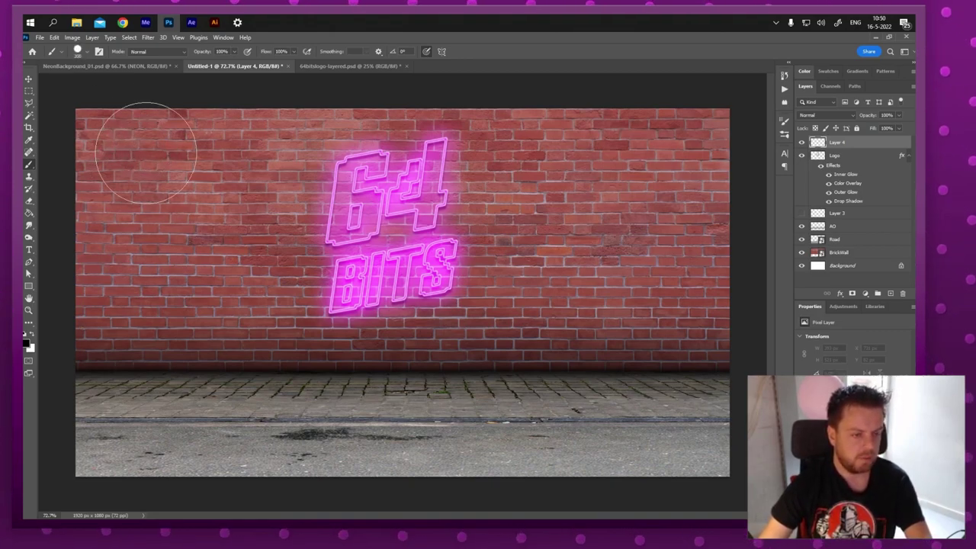
# Undo a trial stroke across the wall and make the brush a fully soft 600 px tip with 0% hardness
pyautogui.moveTo(168, 135)
pyautogui.mouseDown()
pyautogui.moveTo(159, 344)
pyautogui.moveTo(466, 412)
pyautogui.moveTo(879, 188)
pyautogui.moveTo(719, 163)
pyautogui.mouseUp()
pyautogui.hotkey('ctrl', 'z')
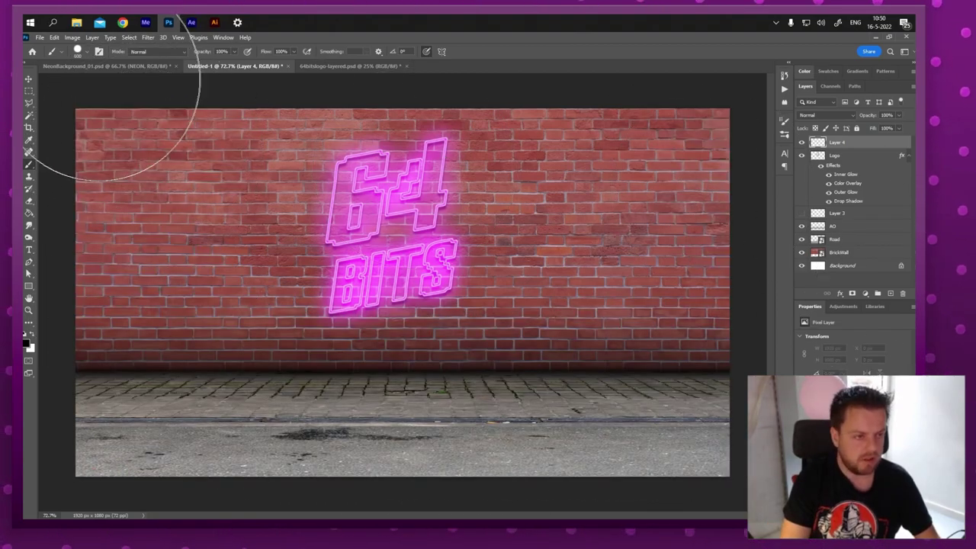
pyautogui.click(85, 51)
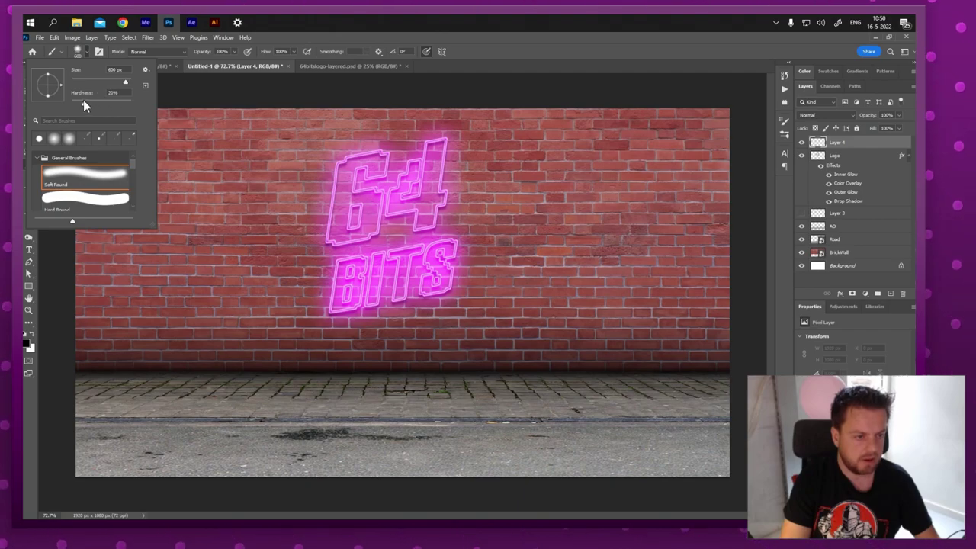
pyautogui.press('F5')
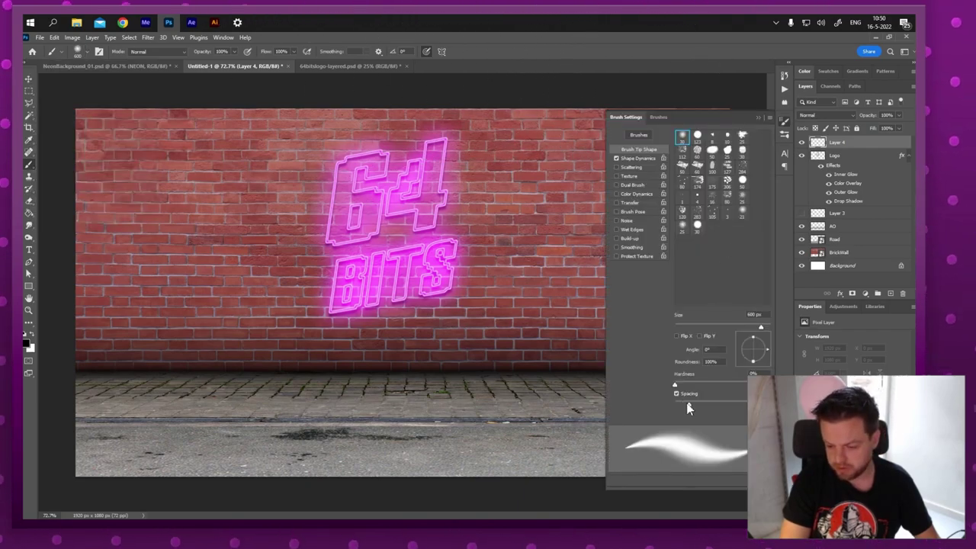
pyautogui.moveTo(688, 404); pyautogui.dragTo(689, 405)
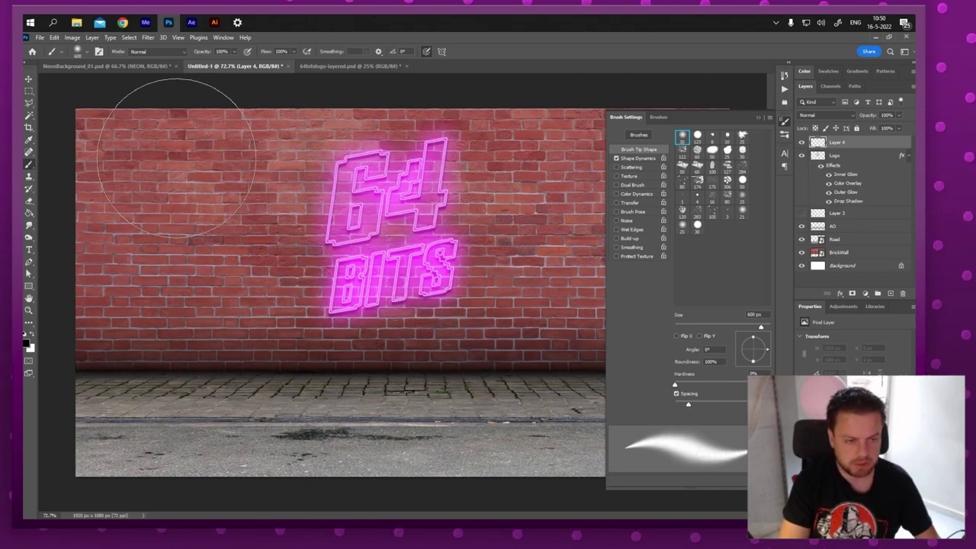
pyautogui.press('F5')
# Try a full-opacity black stroke across the wall and street with the soft brush and undo it
pyautogui.click(99, 160)
pyautogui.moveTo(169, 320); pyautogui.dragTo(612, 374)
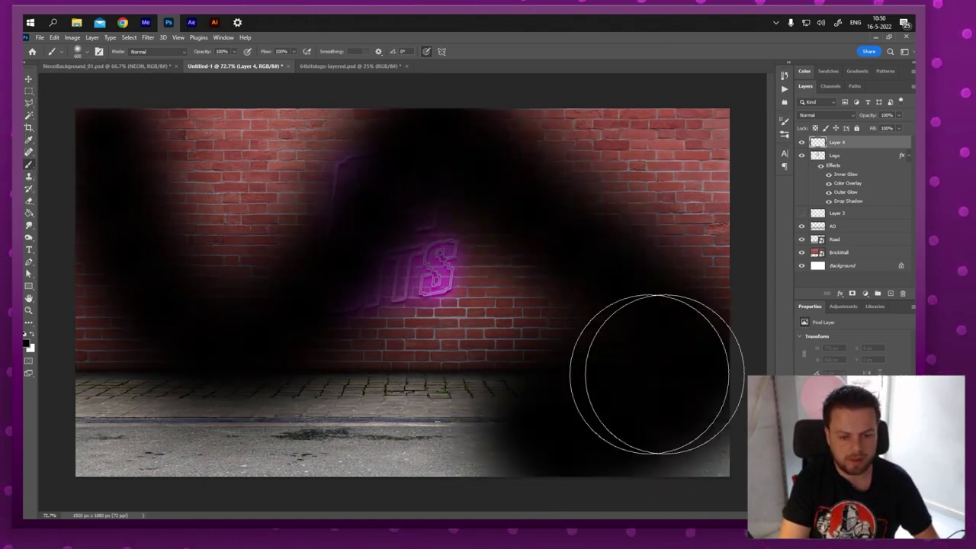
pyautogui.hotkey('ctrl', 'z')
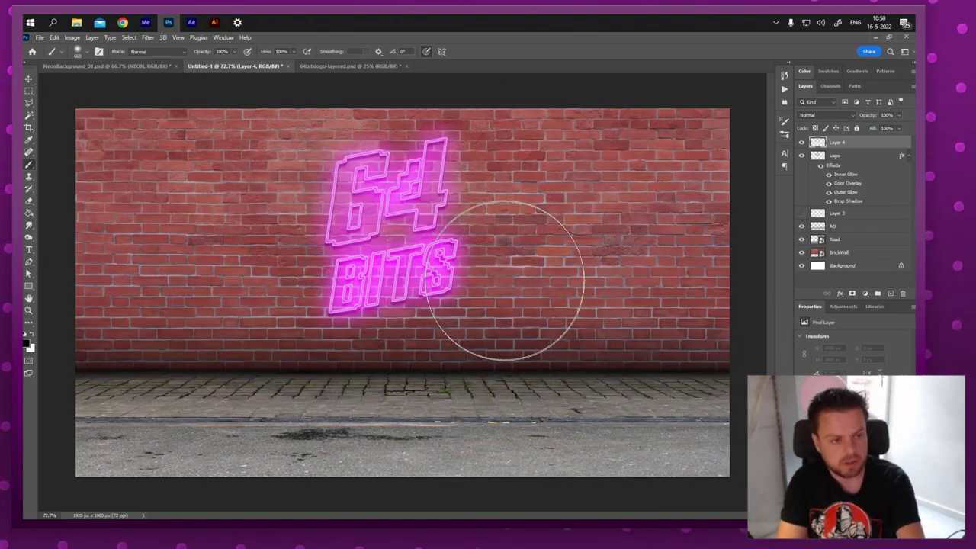
# Darken the edges of the wall and street on the new layer with a large soft black brush at 20% opacity
pyautogui.press('2')
pyautogui.press('5')
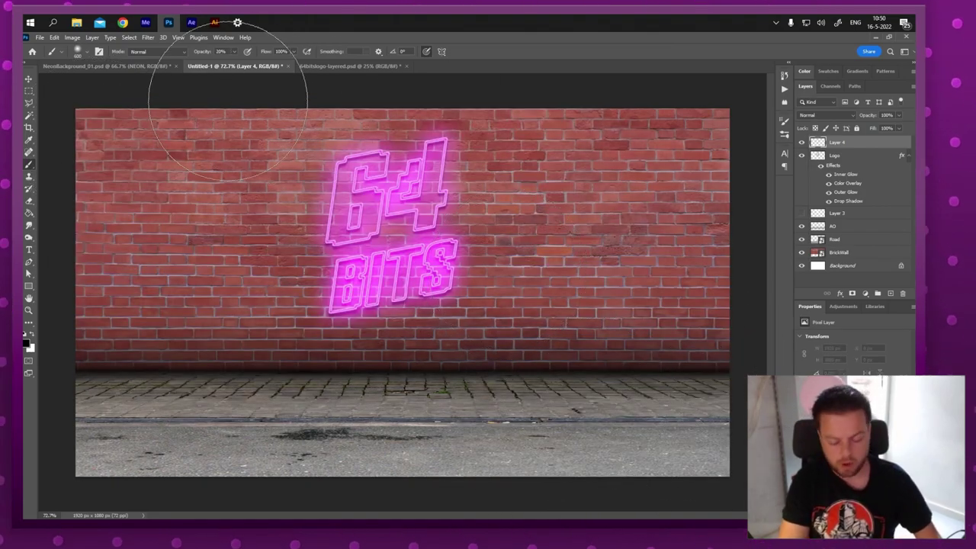
pyautogui.press('2')
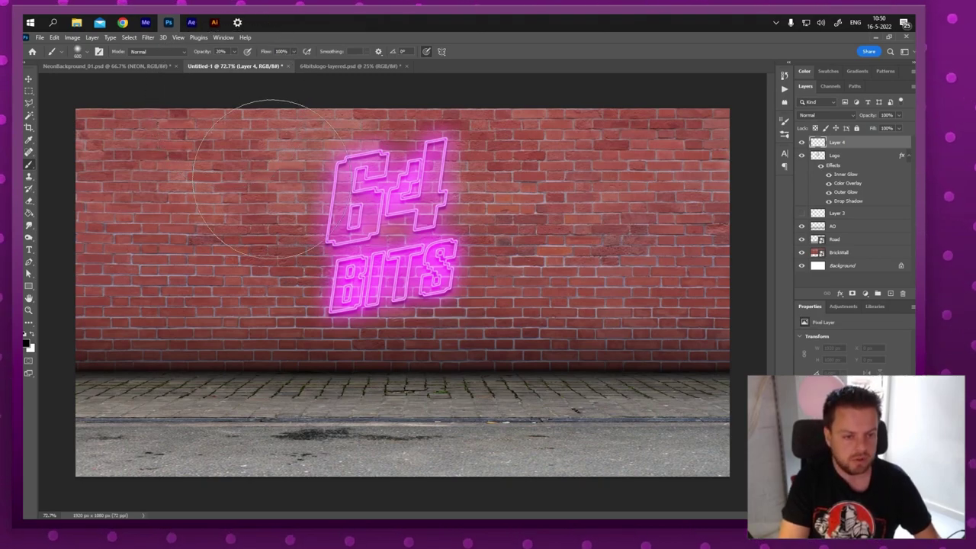
pyautogui.press('z')
pyautogui.moveTo(478, 287); pyautogui.dragTo(330, 265)
pyautogui.press('b')
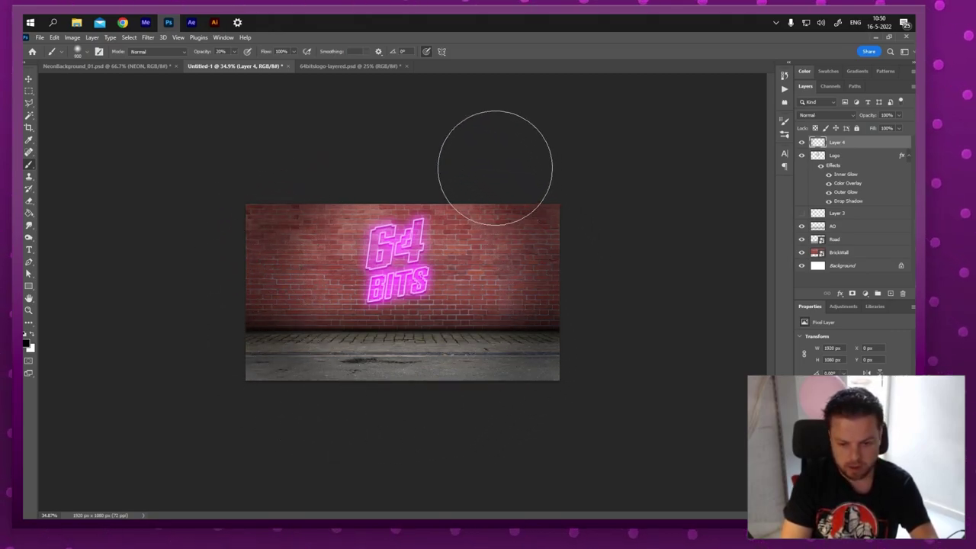
pyautogui.press('[')
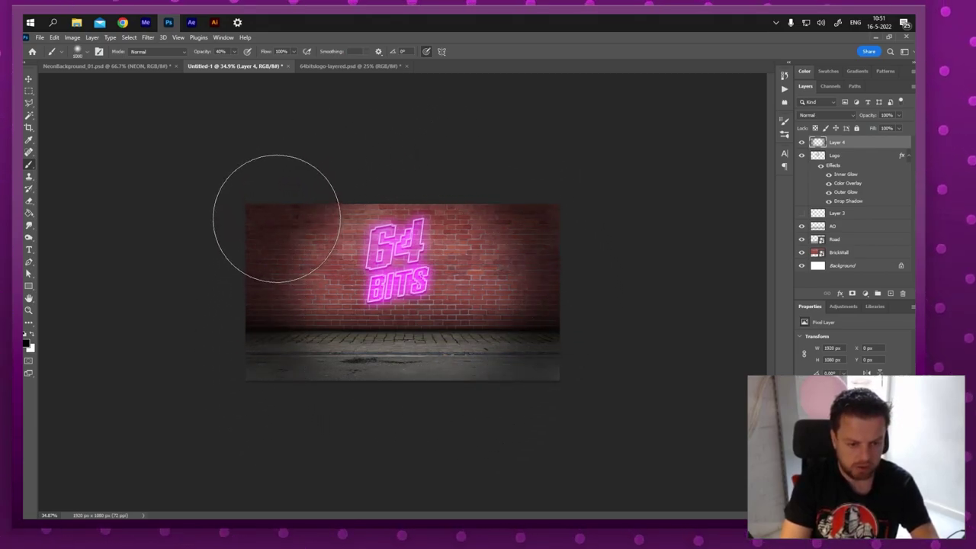
# Deepen the dark vignette around the image's outer edges with a 1000 px soft black brush
pyautogui.press('0')
pyautogui.moveTo(494, 171)
pyautogui.mouseDown()
pyautogui.moveTo(580, 365)
pyautogui.moveTo(430, 425)
pyautogui.moveTo(241, 301)
pyautogui.moveTo(458, 114)
pyautogui.mouseUp()
pyautogui.hotkey('ctrl', 'z')
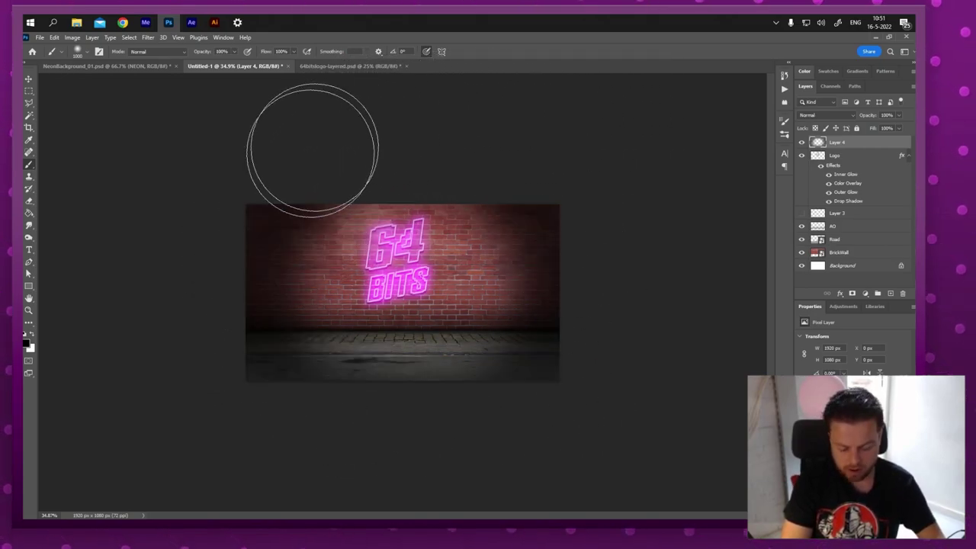
pyautogui.press('3')
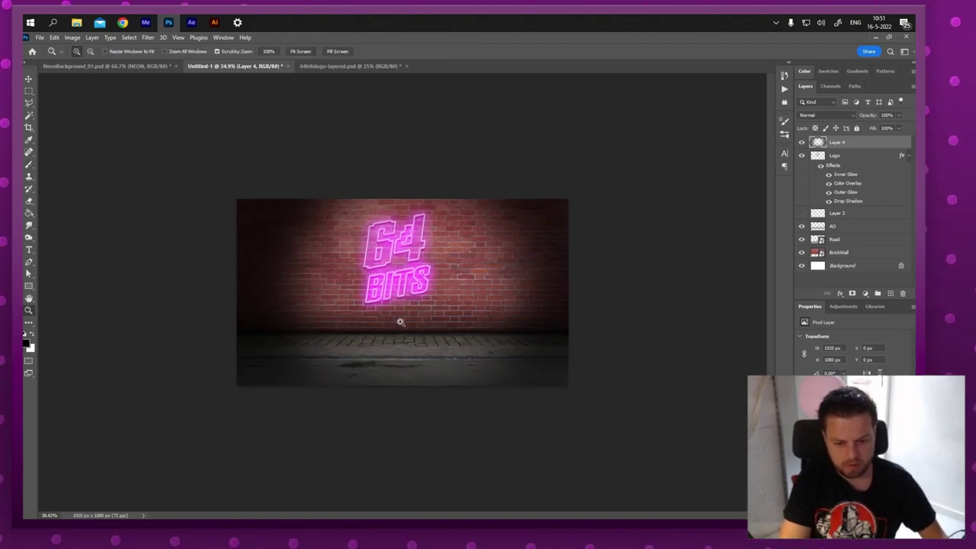
pyautogui.scroll(2, 399, 323)
# Hide and show the painted shading layer to compare the scene with and without the vignette
pyautogui.press('z')
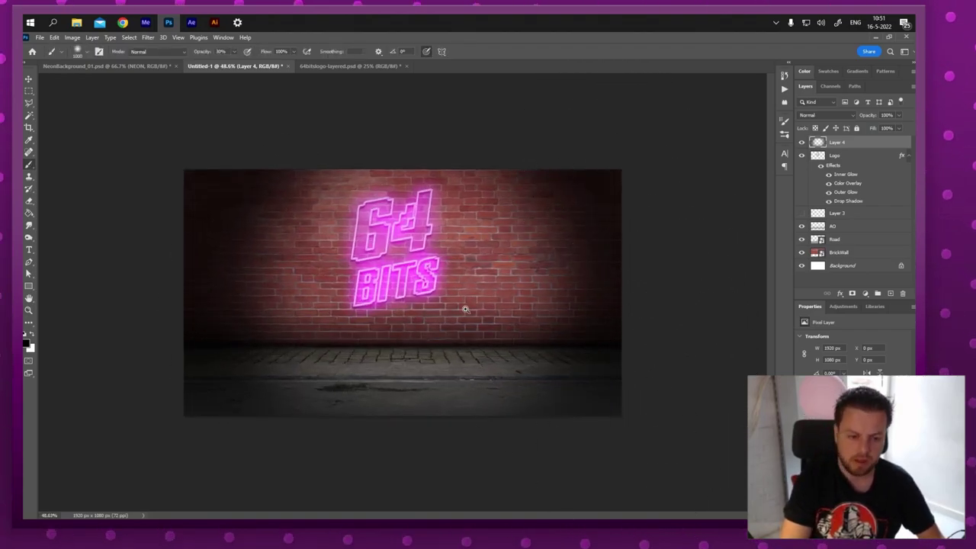
pyautogui.moveTo(464, 307); pyautogui.dragTo(485, 304)
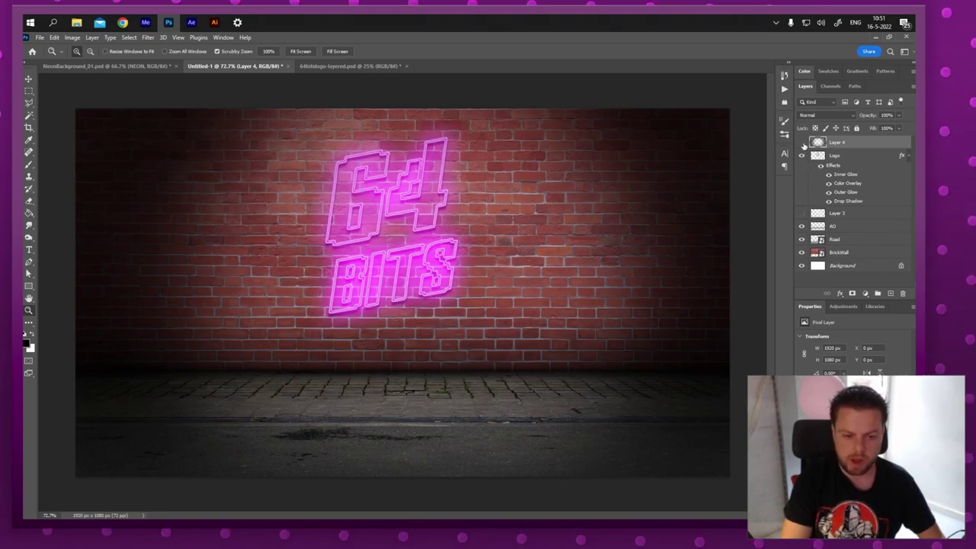
pyautogui.click(802, 143)
pyautogui.click(801, 144)
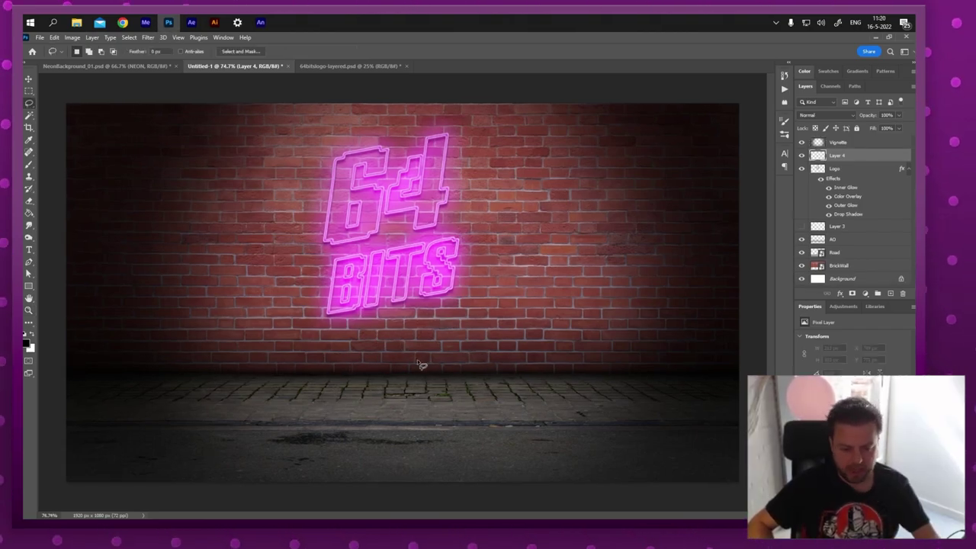
# Outline an irregular puddle selection, about 569 px wide and 49 px high, on the cobblestones below the logo with the Polygonal Lasso
pyautogui.rightClick(28, 104)
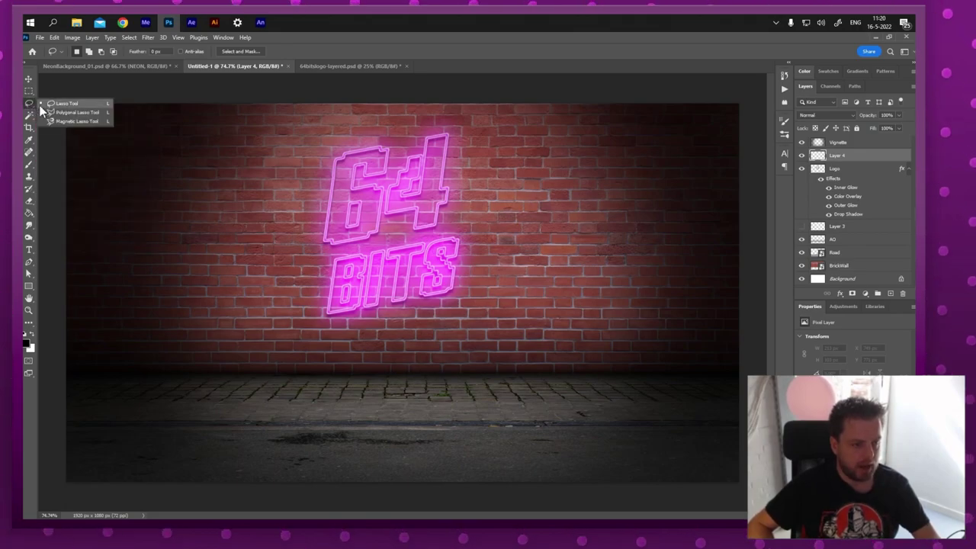
pyautogui.click(76, 112)
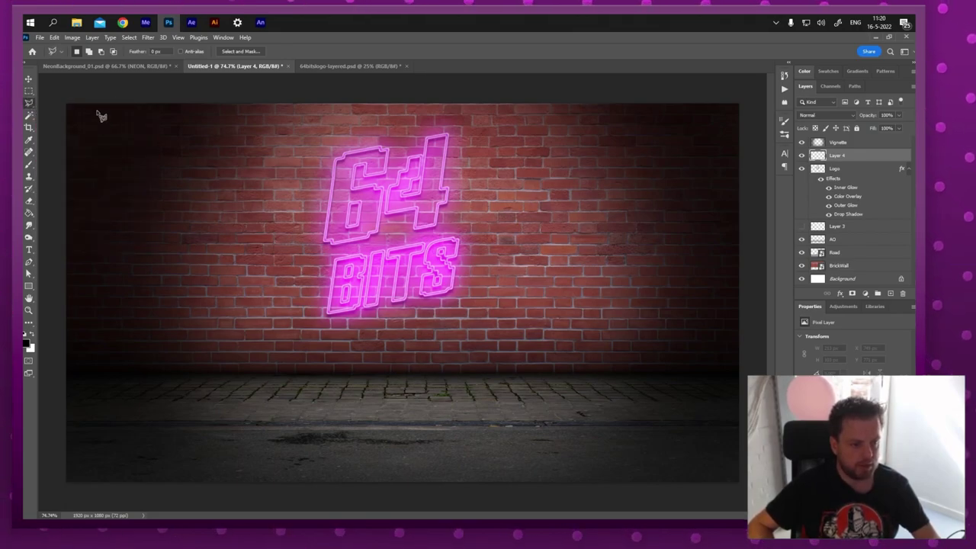
pyautogui.press('z')
pyautogui.moveTo(385, 395); pyautogui.dragTo(528, 295)
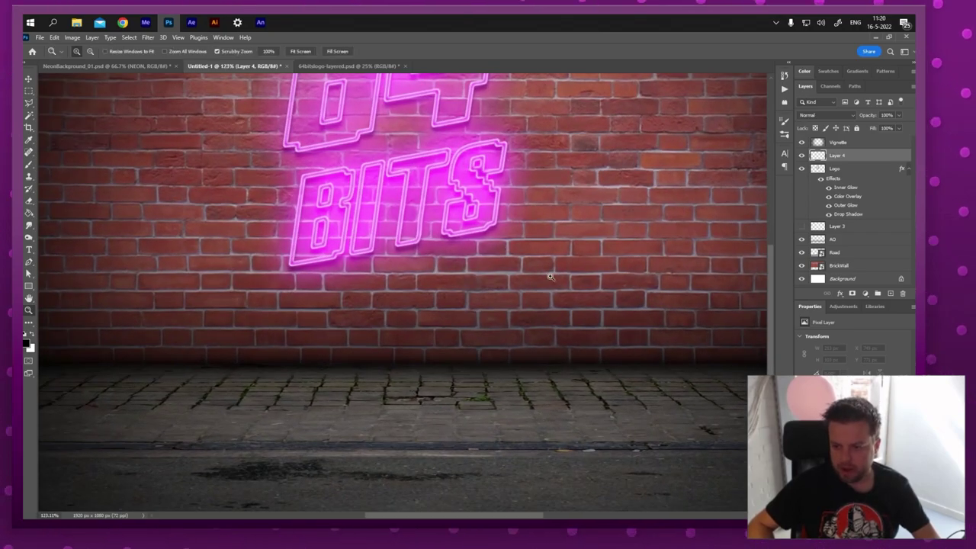
pyautogui.moveTo(359, 392); pyautogui.dragTo(366, 387)
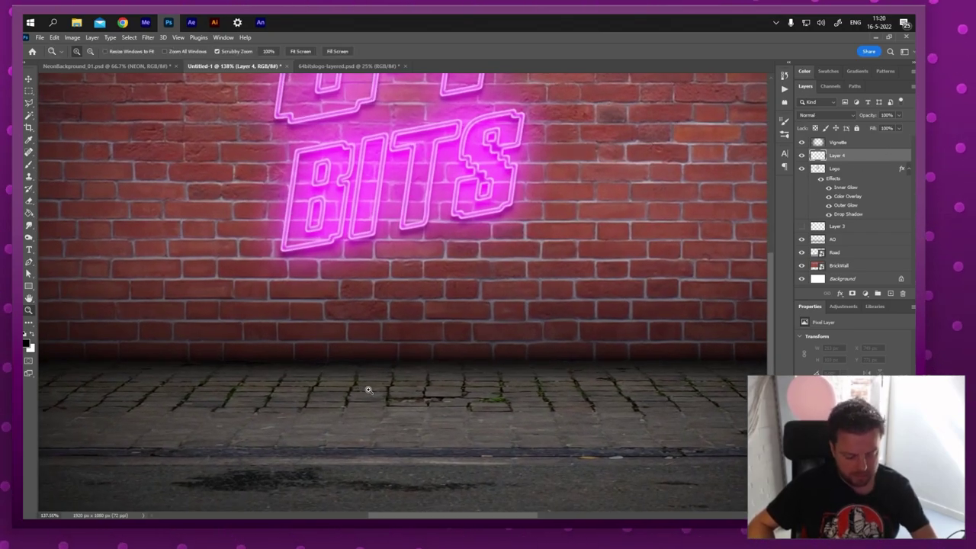
pyautogui.press('l')
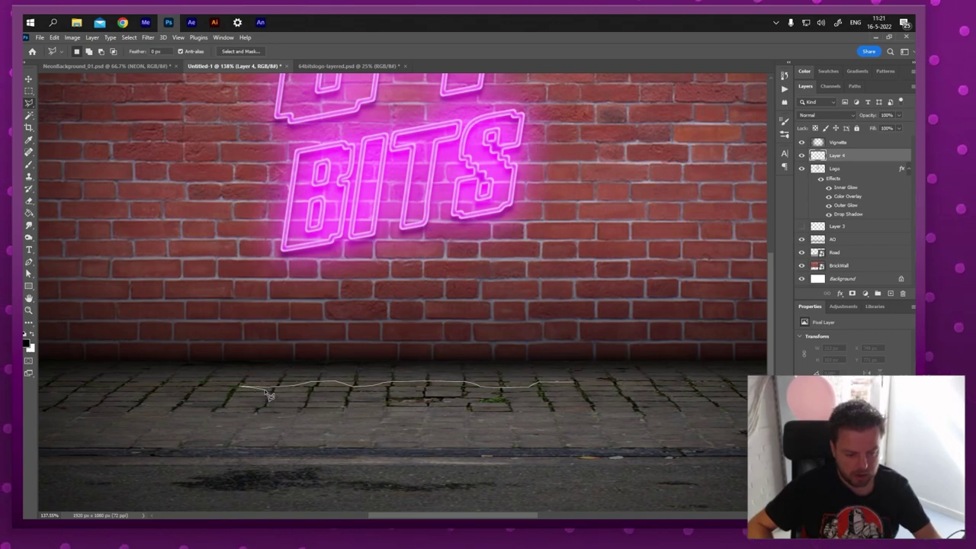
pyautogui.moveTo(270, 397); pyautogui.dragTo(374, 411)
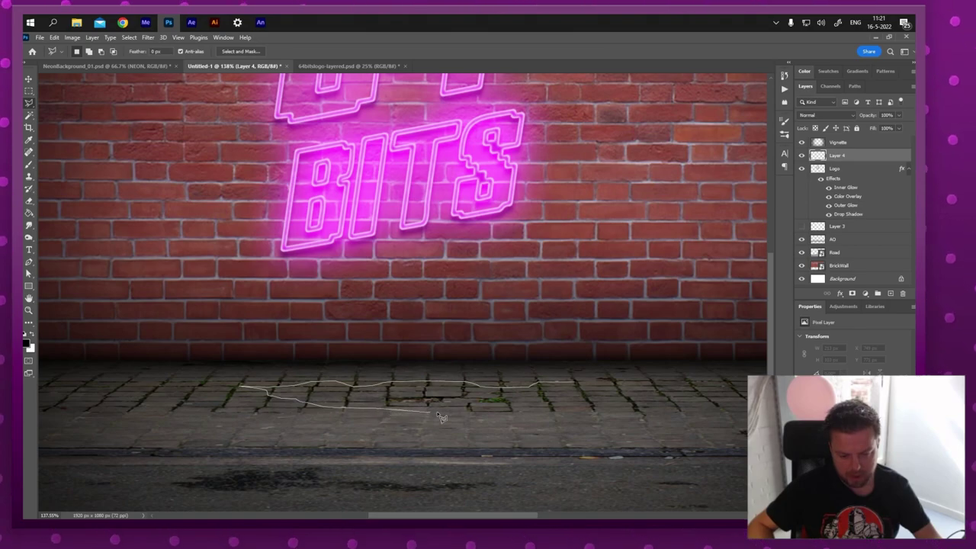
pyautogui.moveTo(497, 416); pyautogui.dragTo(532, 412)
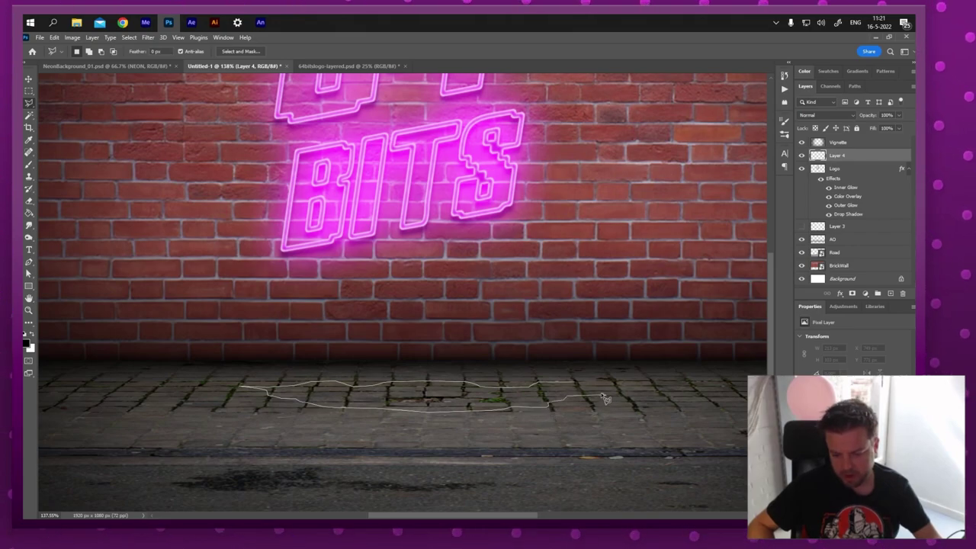
pyautogui.moveTo(593, 396); pyautogui.dragTo(600, 394)
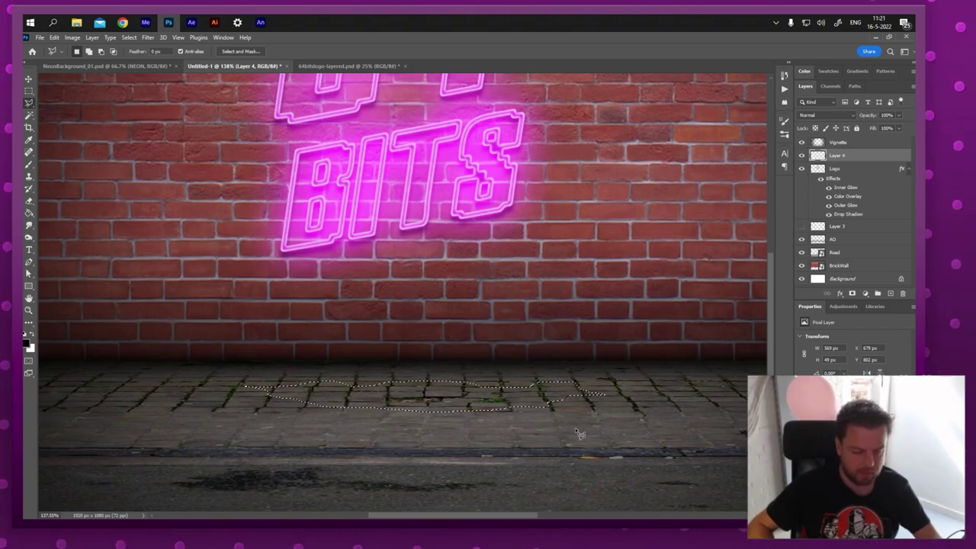
# Fill the puddle selection on Layer 4 with black and deselect it
pyautogui.press('z')
pyautogui.keyDown('alt'); pyautogui.click(513, 319); pyautogui.keyUp('alt')
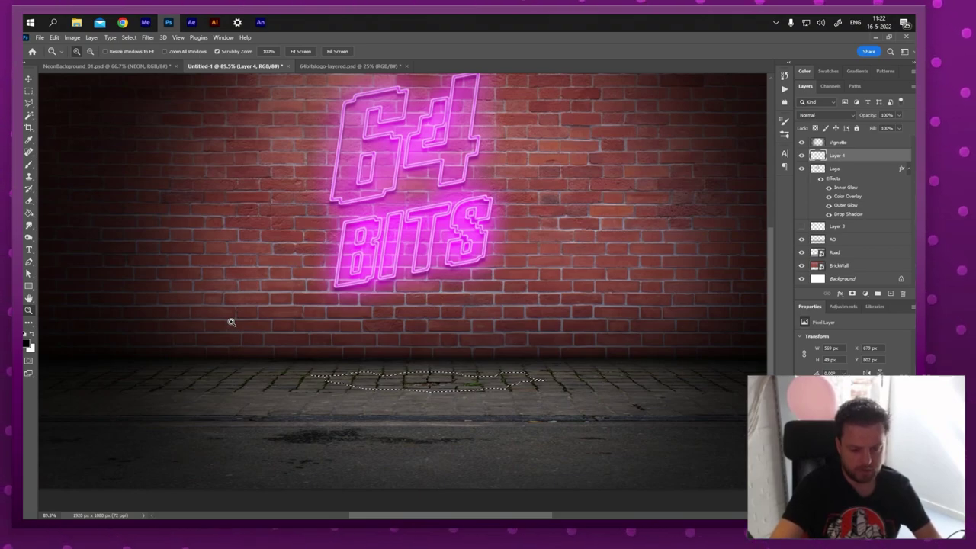
pyautogui.hotkey('alt', 'BackSpace')
pyautogui.hotkey('ctrl', 'z')
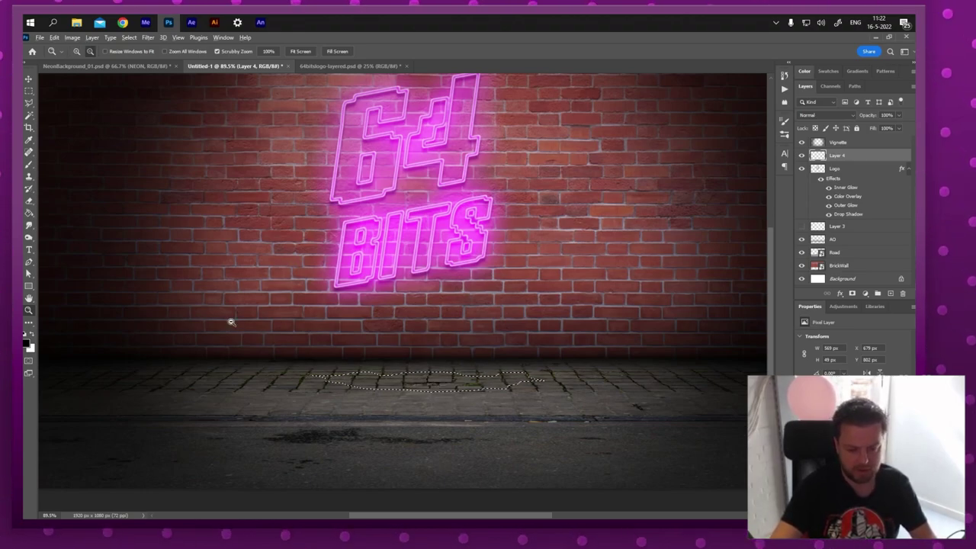
pyautogui.hotkey('alt', 'BackSpace')
pyautogui.hotkey('ctrl', 'd')
pyautogui.moveTo(229, 323); pyautogui.dragTo(372, 333)
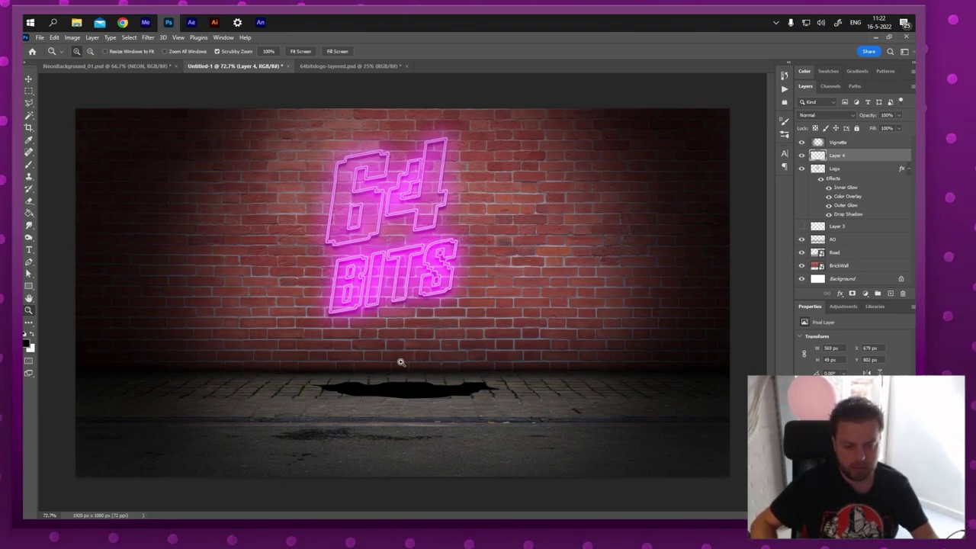
# Lock the Vignette layer and rename Layer 4 as Puddle
pyautogui.press('v')
pyautogui.click(525, 244)
pyautogui.scroll(3, 526, 245)
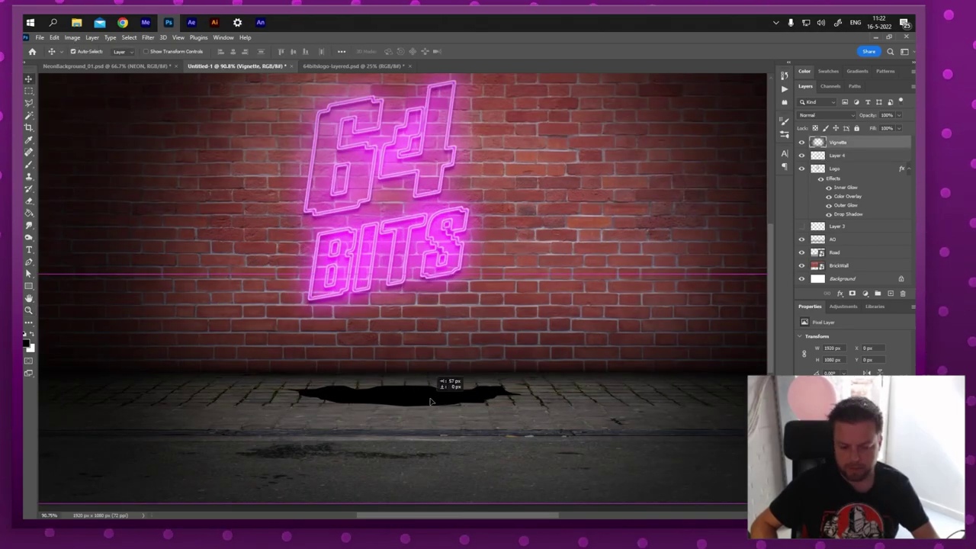
pyautogui.click(855, 128)
pyautogui.doubleClick(838, 155)
pyautogui.write('Puddle')
pyautogui.press('Return')
# Fade the edges of the black puddle using a soft 175 px eraser at 30% opacity
pyautogui.press('e')
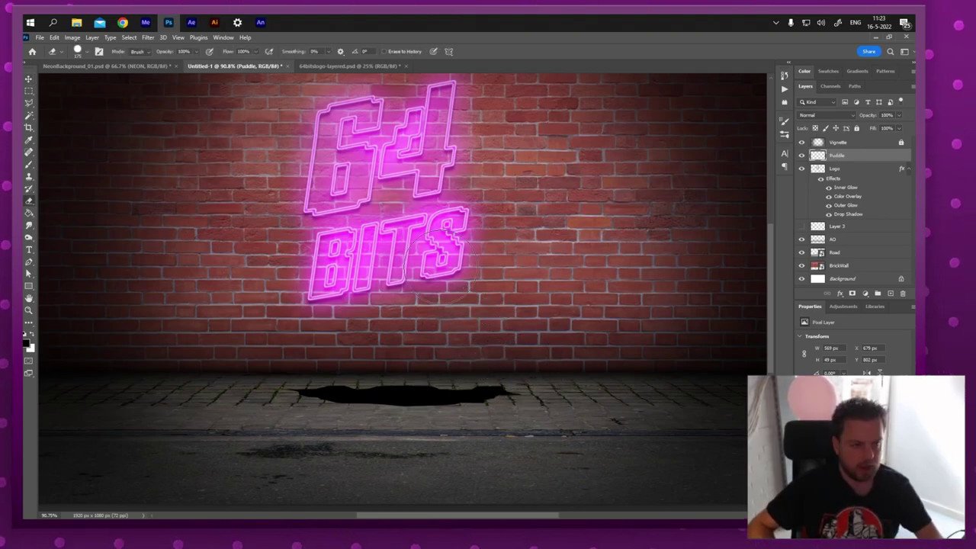
pyautogui.click(85, 52)
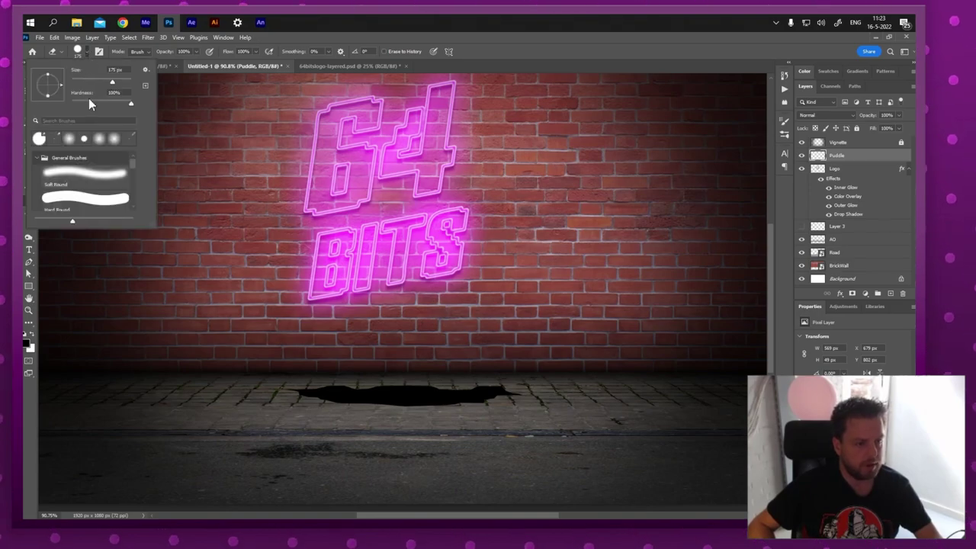
pyautogui.click(289, 354)
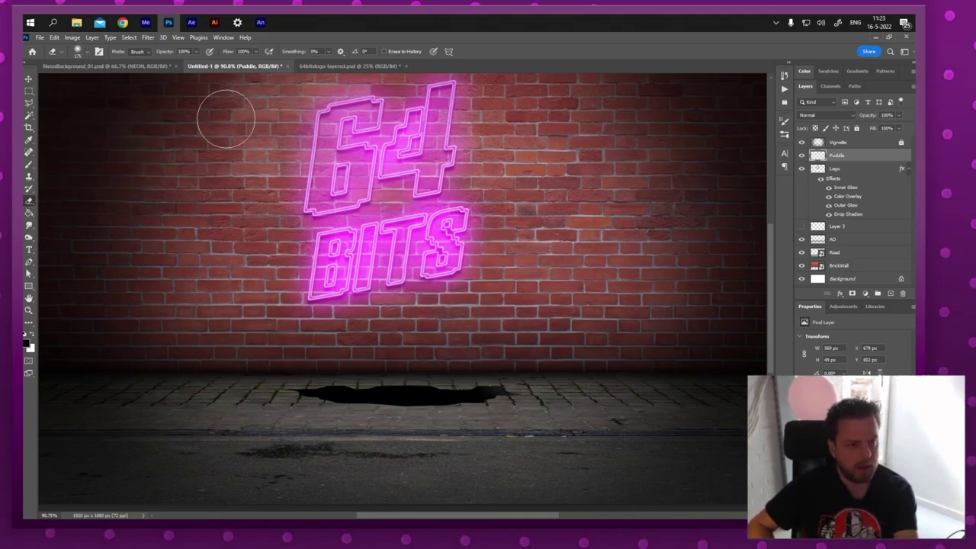
pyautogui.press('3')
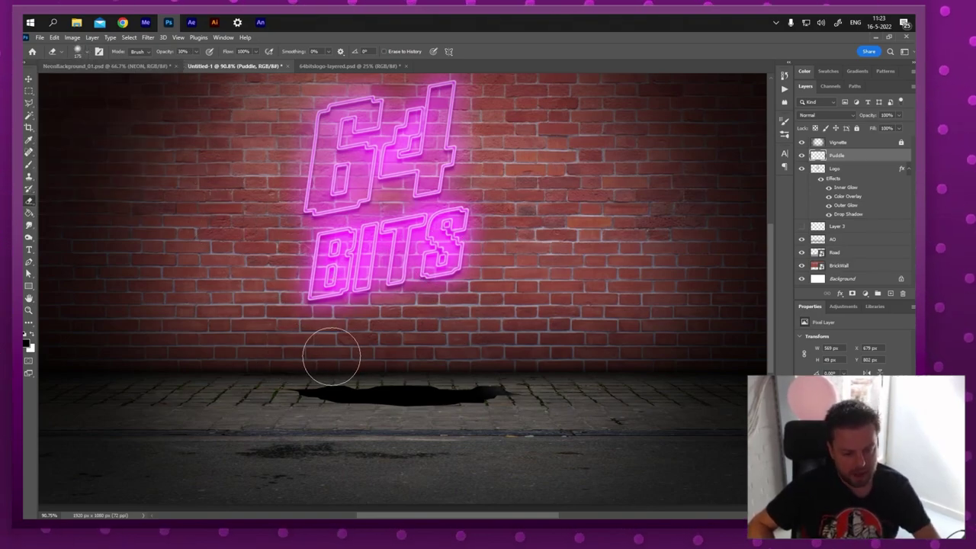
pyautogui.moveTo(312, 377)
pyautogui.mouseDown()
pyautogui.moveTo(385, 357)
pyautogui.moveTo(291, 376)
pyautogui.moveTo(433, 358)
pyautogui.moveTo(444, 386)
pyautogui.moveTo(378, 408)
pyautogui.moveTo(486, 414)
pyautogui.moveTo(385, 426)
pyautogui.moveTo(558, 402)
pyautogui.moveTo(366, 388)
pyautogui.moveTo(342, 394)
pyautogui.moveTo(334, 410)
pyautogui.moveTo(474, 407)
pyautogui.mouseUp()
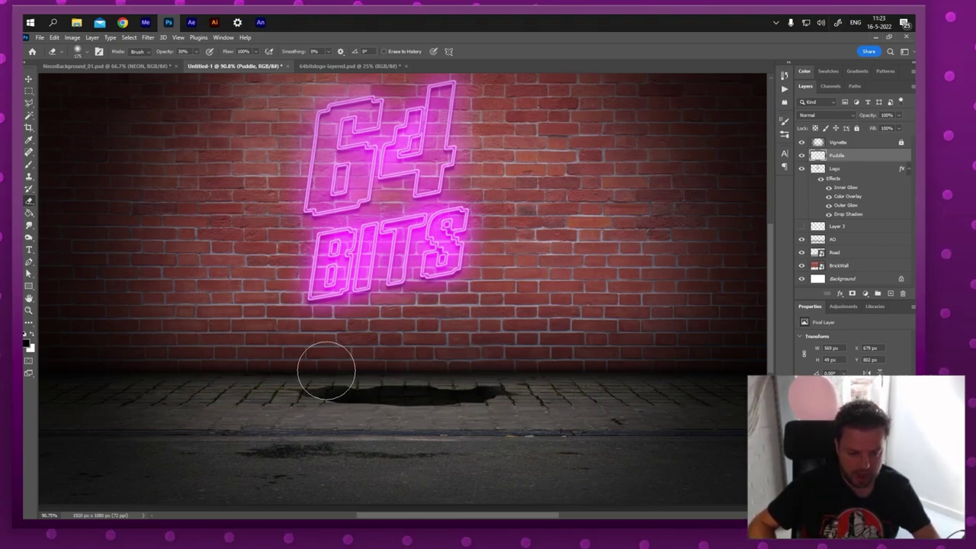
# Duplicate the Logo layer with its effects and place the copy directly above the Puddle layer
pyautogui.scroll(1, 473, 338)
pyautogui.hscroll(1, 472, 338)
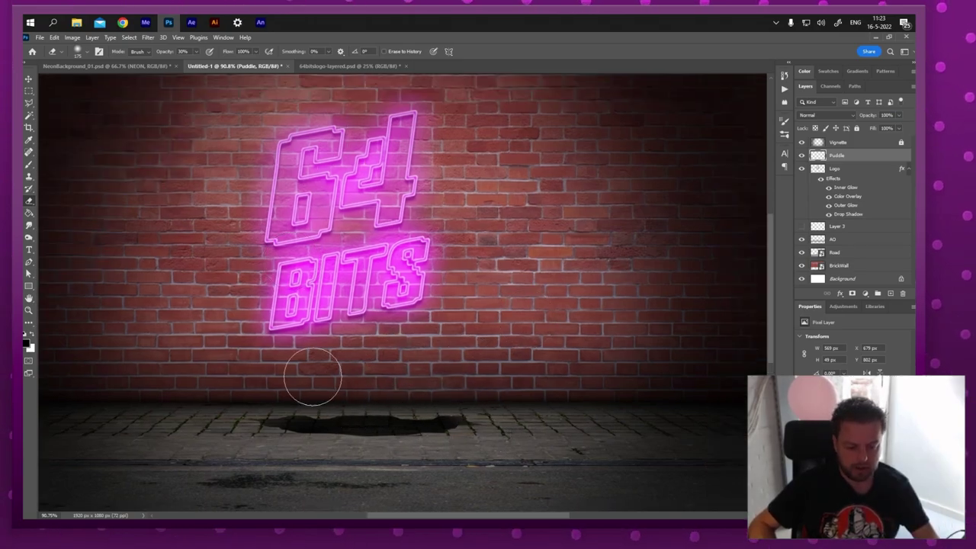
pyautogui.click(835, 169)
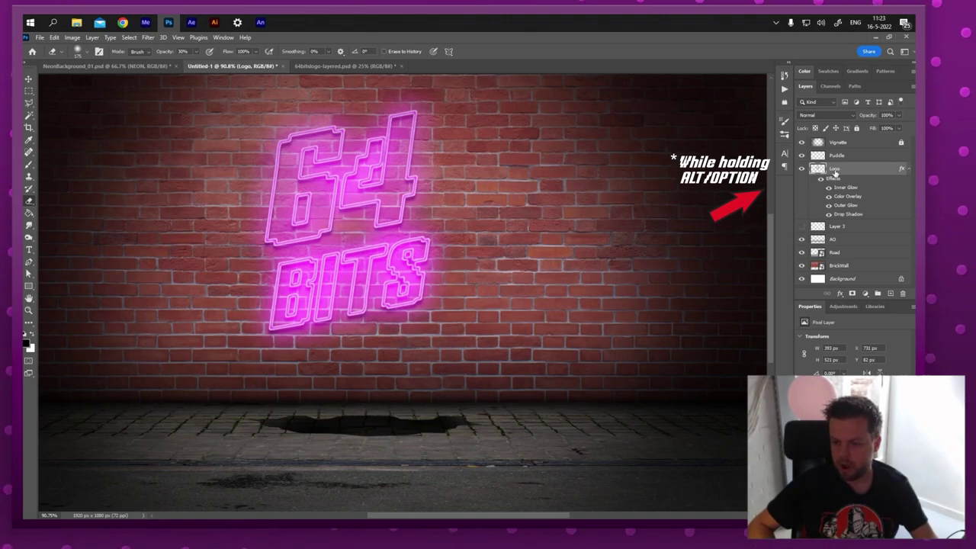
pyautogui.moveTo(837, 172); pyautogui.dragTo(837, 151)
pyautogui.hotkey('ctrl', '-')
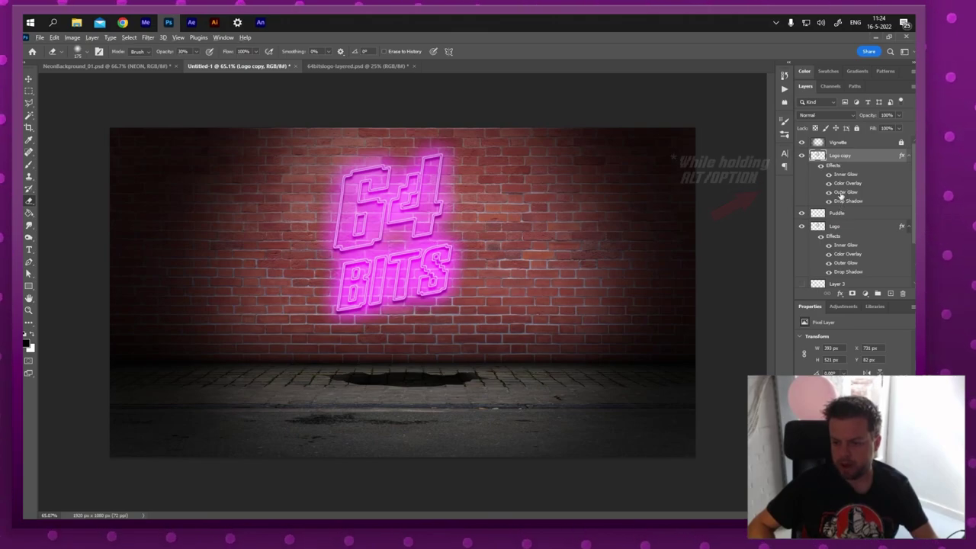
# Flip the logo copy vertically, compress its height to about 442 px and place it over the street below the sign
pyautogui.hotkey('ctrl', 't')
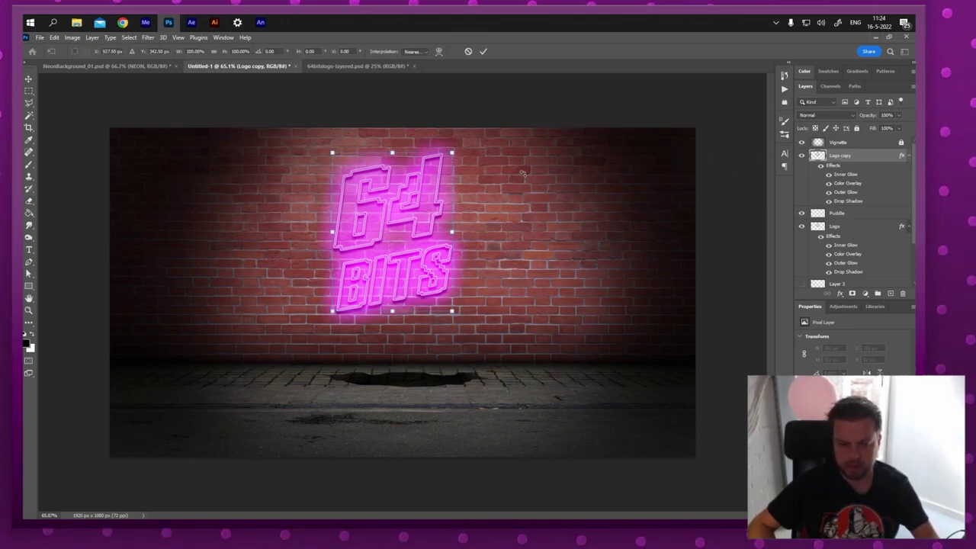
pyautogui.moveTo(392, 153); pyautogui.dragTo(391, 447)
pyautogui.moveTo(418, 363); pyautogui.dragTo(417, 419)
pyautogui.press('Return')
pyautogui.press('e')
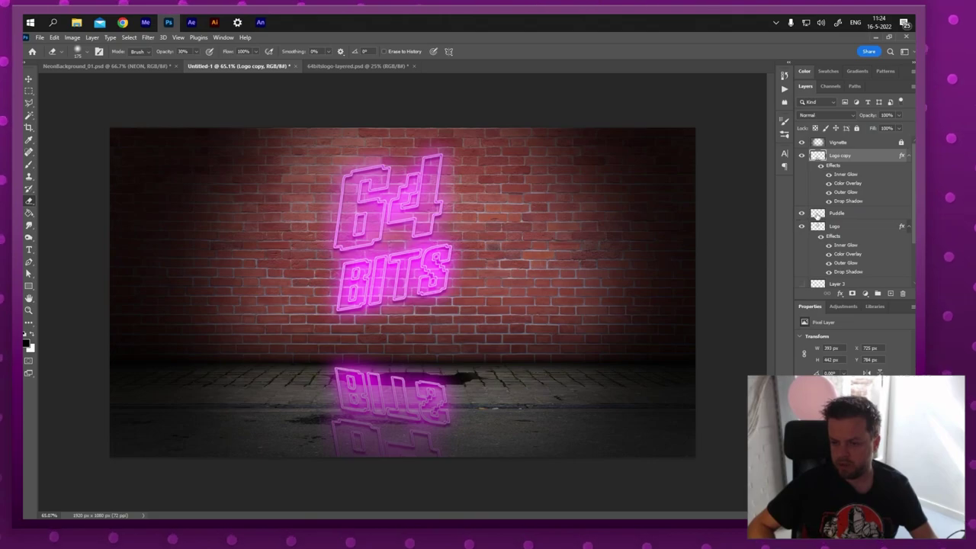
# Clip the flipped logo to the Puddle layer and shift it to about X 735 px, Y 790 px
pyautogui.keyDown('alt'); pyautogui.click(859, 203); pyautogui.keyUp('alt')
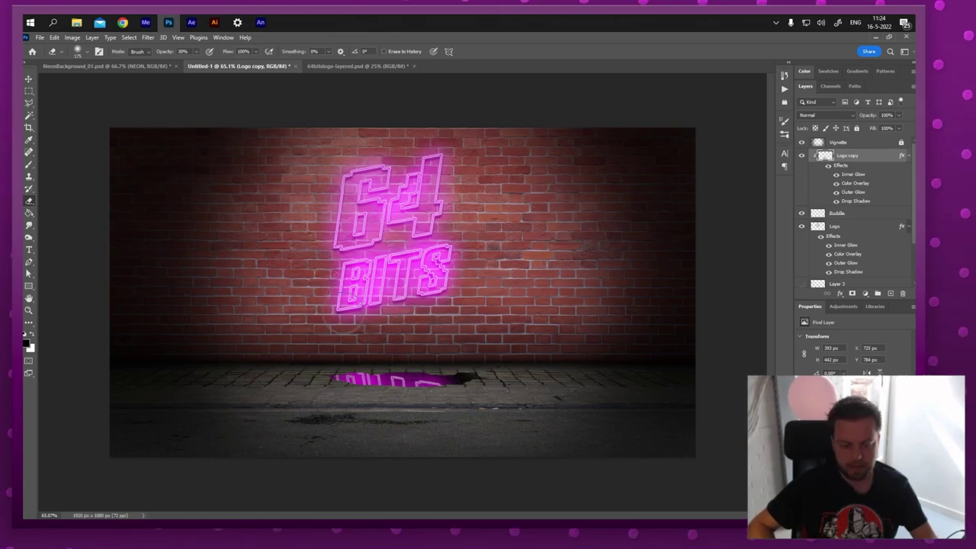
pyautogui.scroll(2, 377, 328)
pyautogui.hotkey('ctrl', 't')
pyautogui.moveTo(358, 408); pyautogui.dragTo(450, 428)
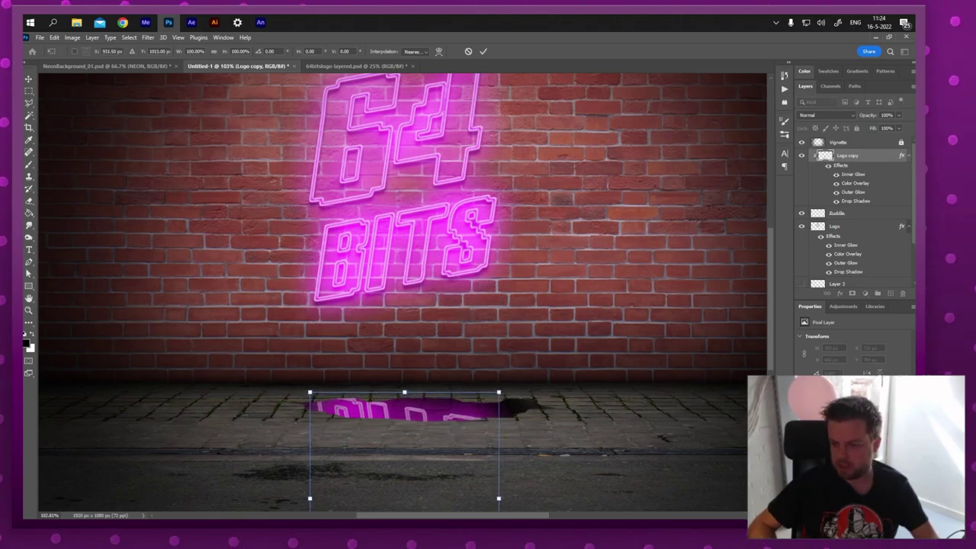
pyautogui.press('Return')
# Collapse the effects lists of both logo layers, and release and reapply the clipping of Logo copy to compare the reflection
pyautogui.click(907, 156)
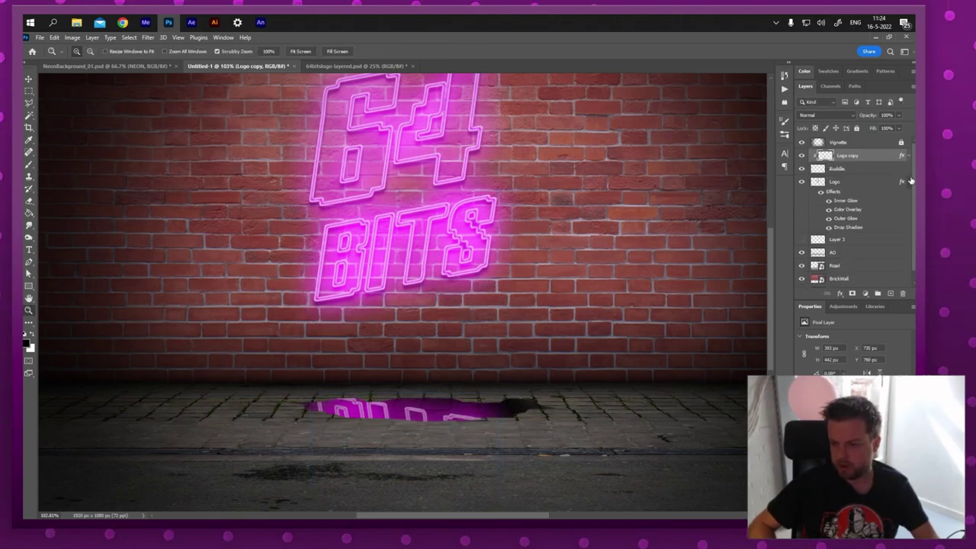
pyautogui.click(908, 182)
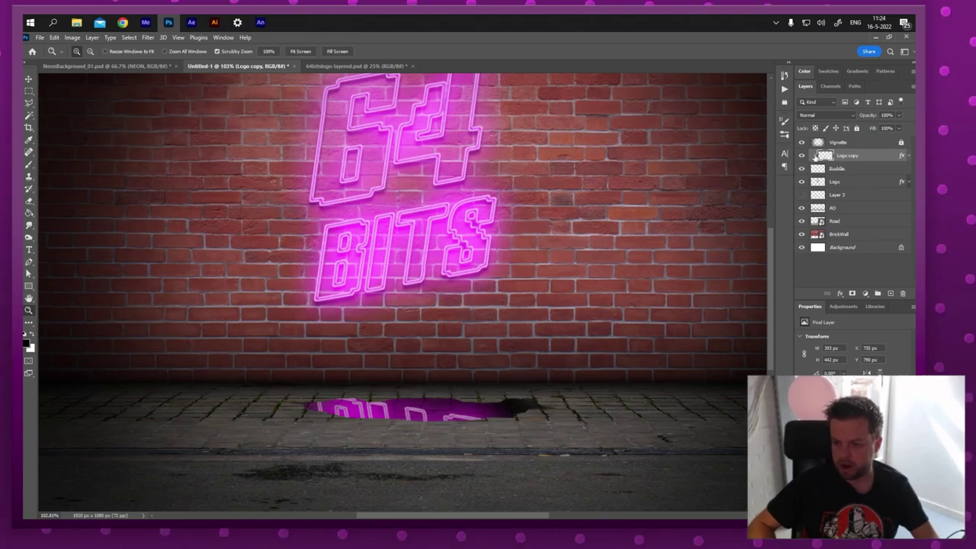
pyautogui.keyDown('alt'); pyautogui.click(847, 157); pyautogui.keyUp('alt')
pyautogui.hotkey('ctrl', '0')
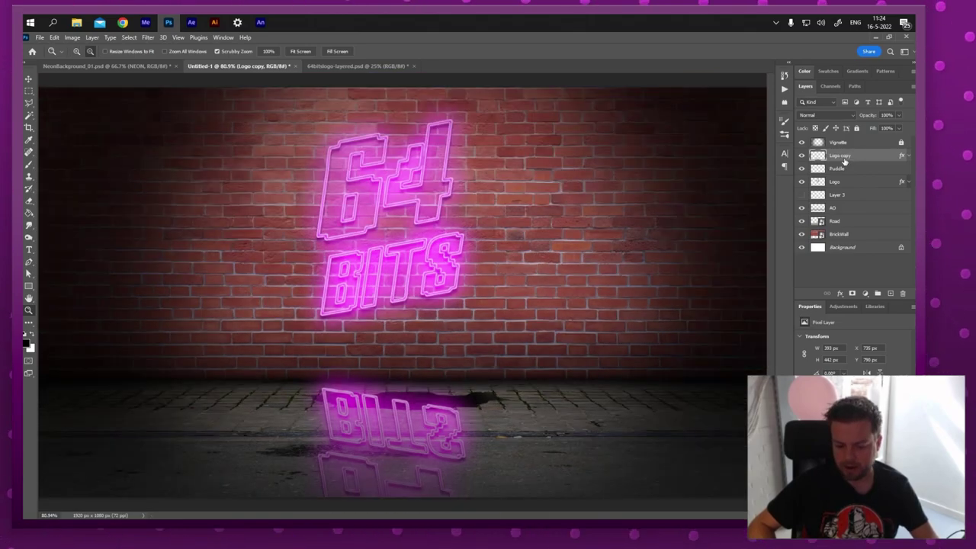
pyautogui.keyDown('alt'); pyautogui.click(848, 157); pyautogui.keyUp('alt')
# Fine-tune the clipped logo reflection in the puddle to X 731 px, Y 796 px
pyautogui.press('v')
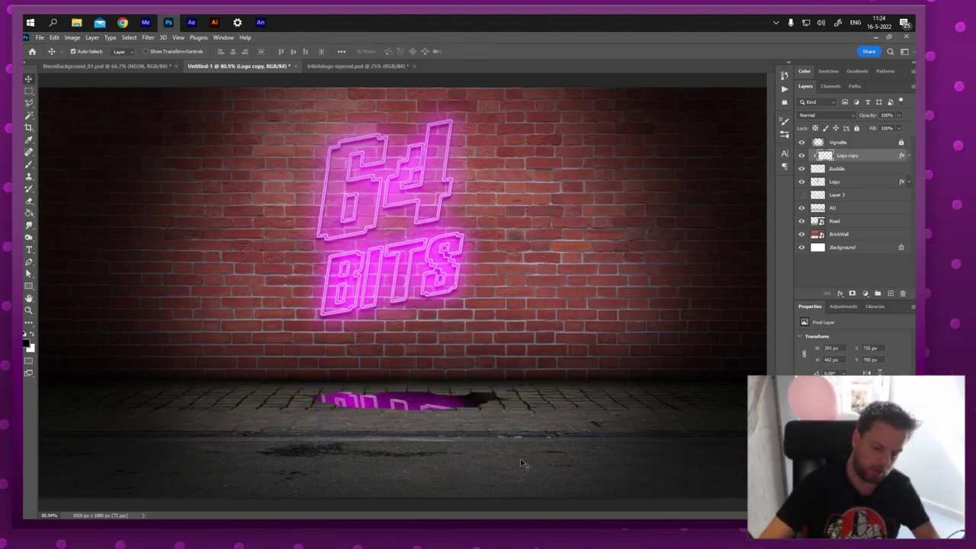
pyautogui.press('Left')
pyautogui.press('Left')
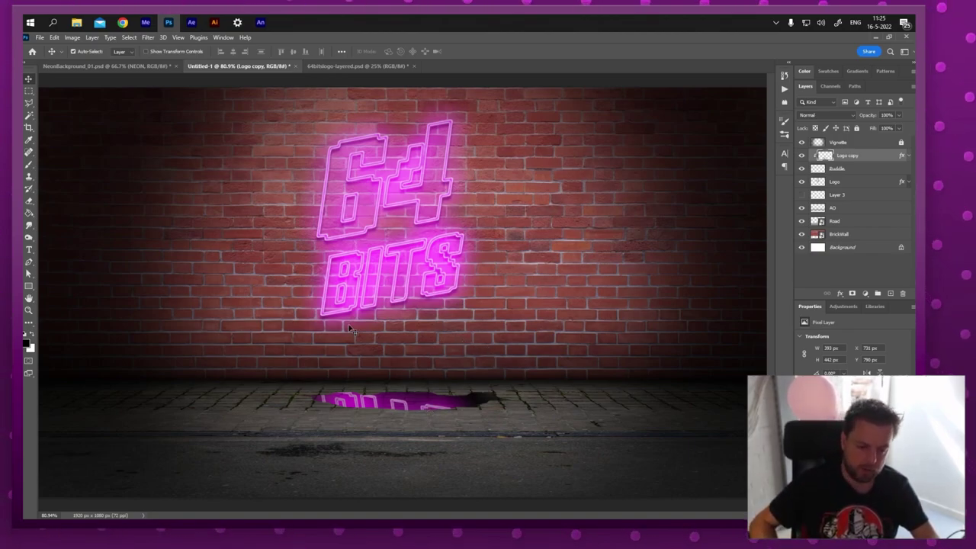
pyautogui.hotkey('ctrl', 't')
pyautogui.moveTo(394, 424); pyautogui.dragTo(417, 402)
pyautogui.press('Down')
pyautogui.press('Down')
pyautogui.press('Down')
pyautogui.press('Down')
pyautogui.press('Down')
pyautogui.press('Down')
pyautogui.press('Down')
pyautogui.press('Down')
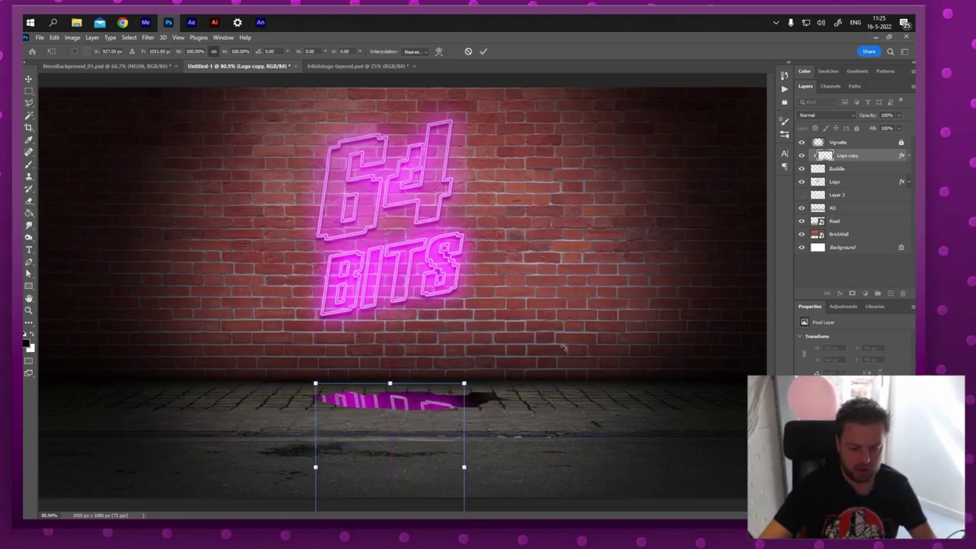
pyautogui.press('Down')
pyautogui.press('Down')
pyautogui.press('Down')
pyautogui.press('Down')
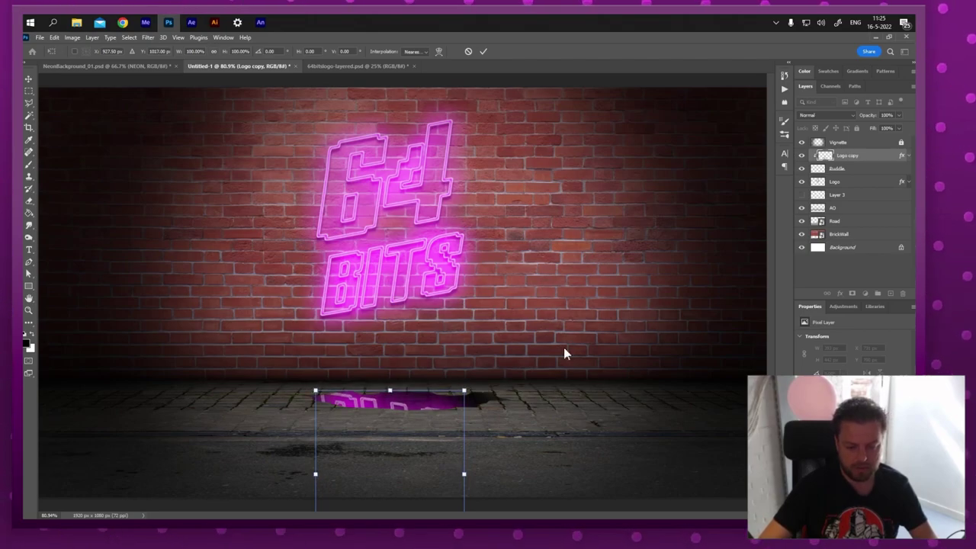
pyautogui.press('Return')
pyautogui.hotkey('ctrl', '0')
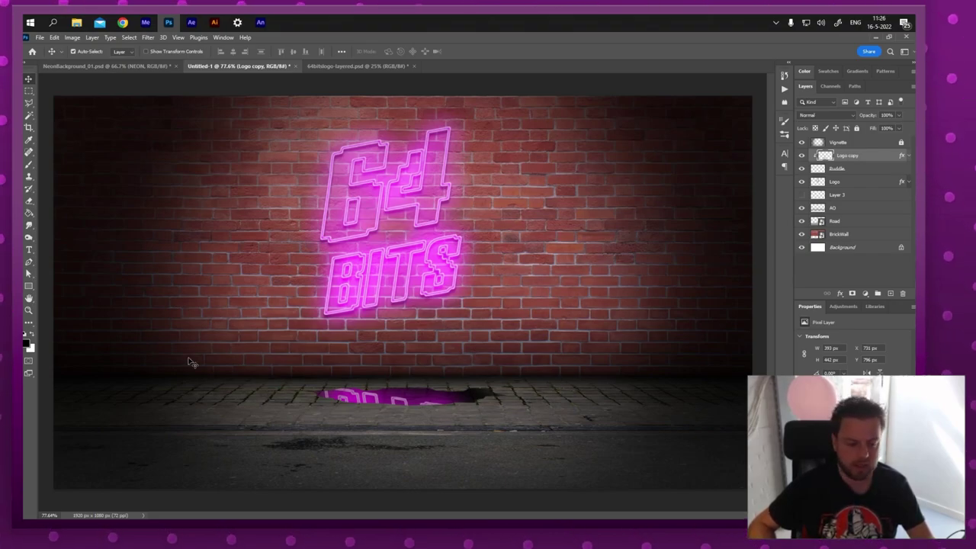
# Hide and show the AO and Vignette layers to compare their effect on the scene
pyautogui.click(803, 211)
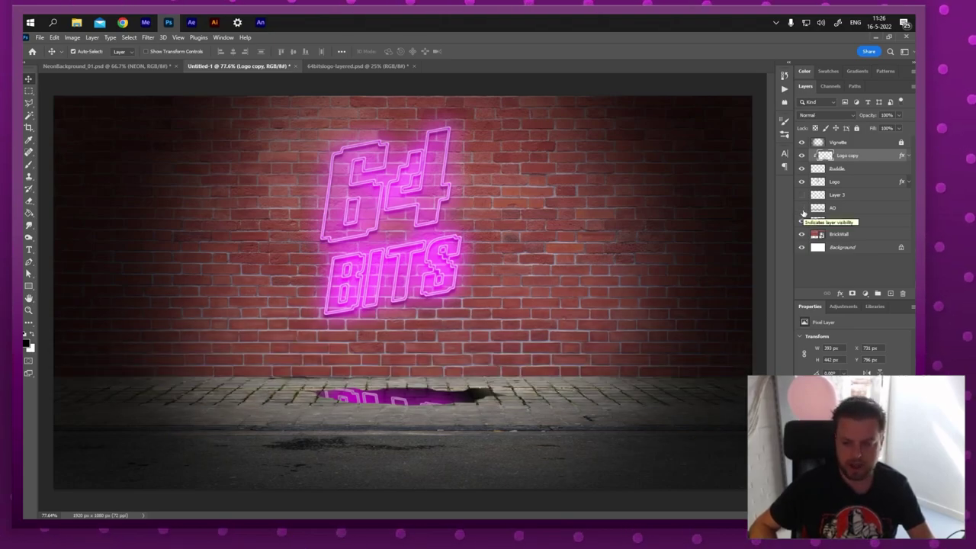
pyautogui.click(802, 210)
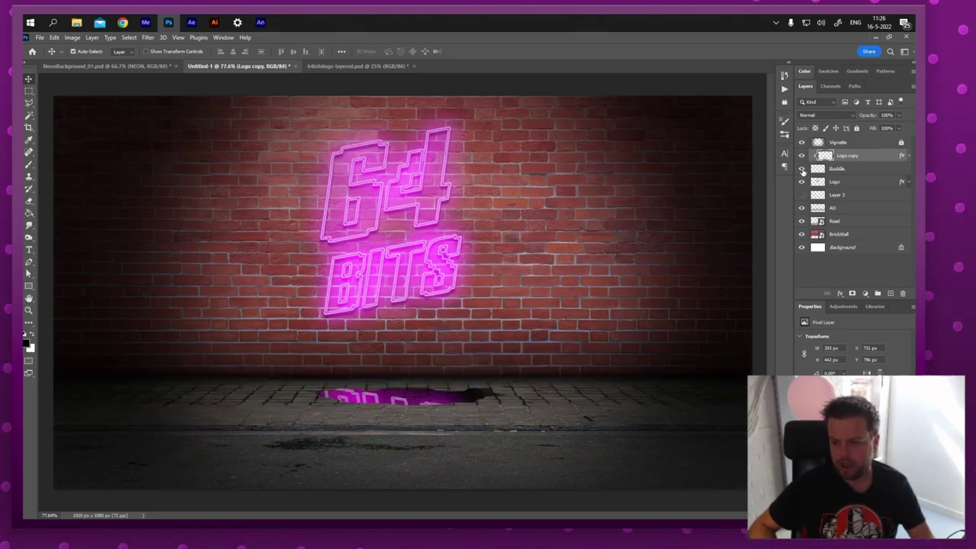
pyautogui.click(802, 144)
pyautogui.click(802, 144)
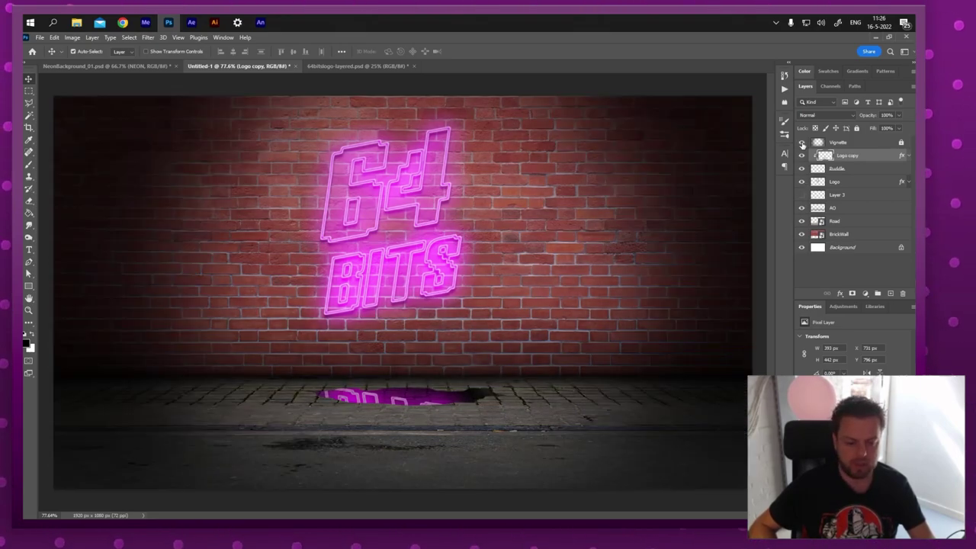